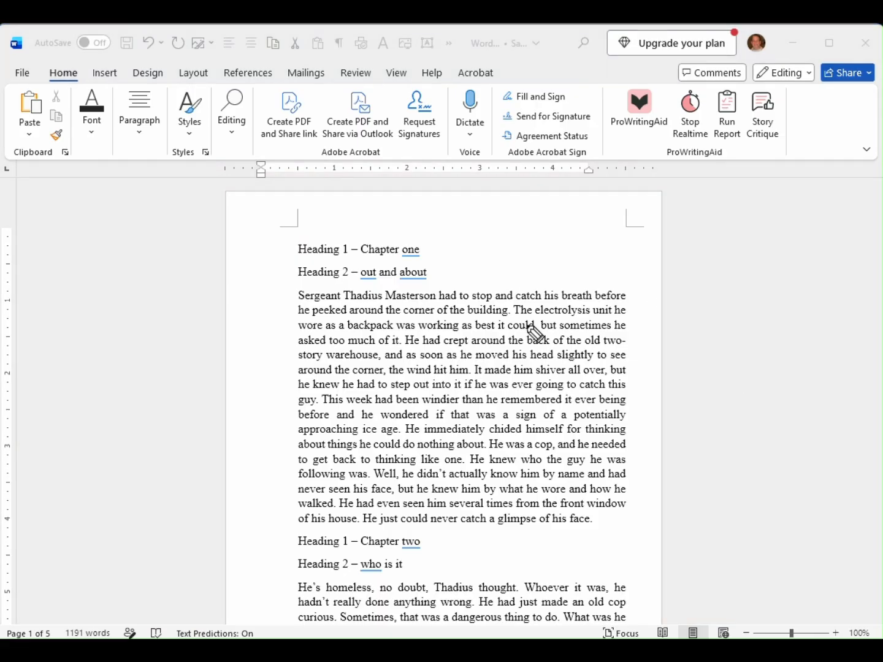
Circle the Heading 1 lines of chapters one and two and the "out and about" Heading 2 line, and clear the pen marks
mouse_move(287, 243)
mouse_down()
mouse_move(360, 258)
mouse_move(426, 252)
mouse_move(294, 241)
mouse_up()
mouse_move(301, 544)
mouse_down()
mouse_move(365, 558)
mouse_move(438, 546)
mouse_move(301, 545)
mouse_up()
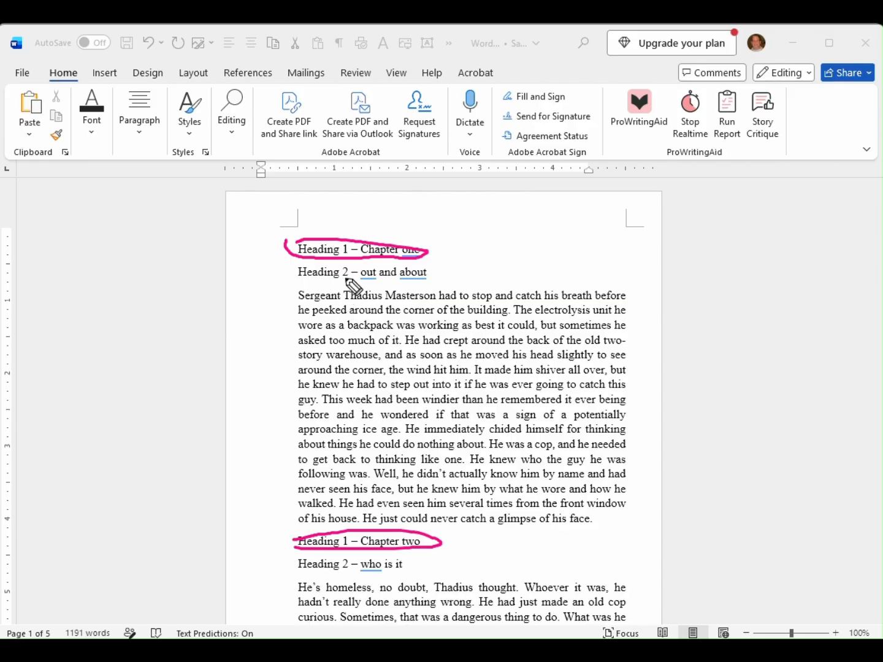
mouse_move(365, 280)
mouse_down()
mouse_move(393, 282)
mouse_move(399, 268)
mouse_move(287, 278)
mouse_move(383, 281)
mouse_up()
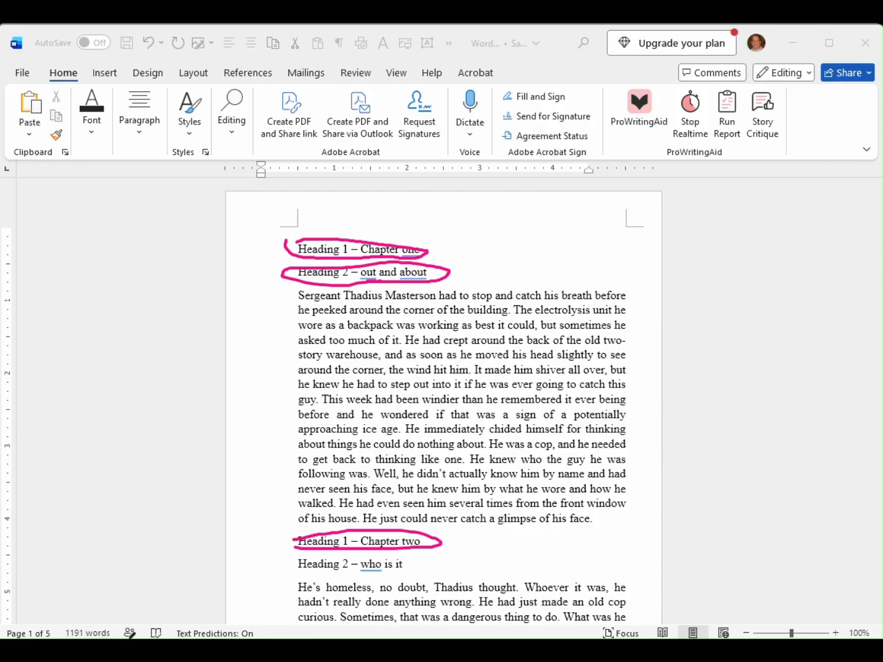
key(Escape)
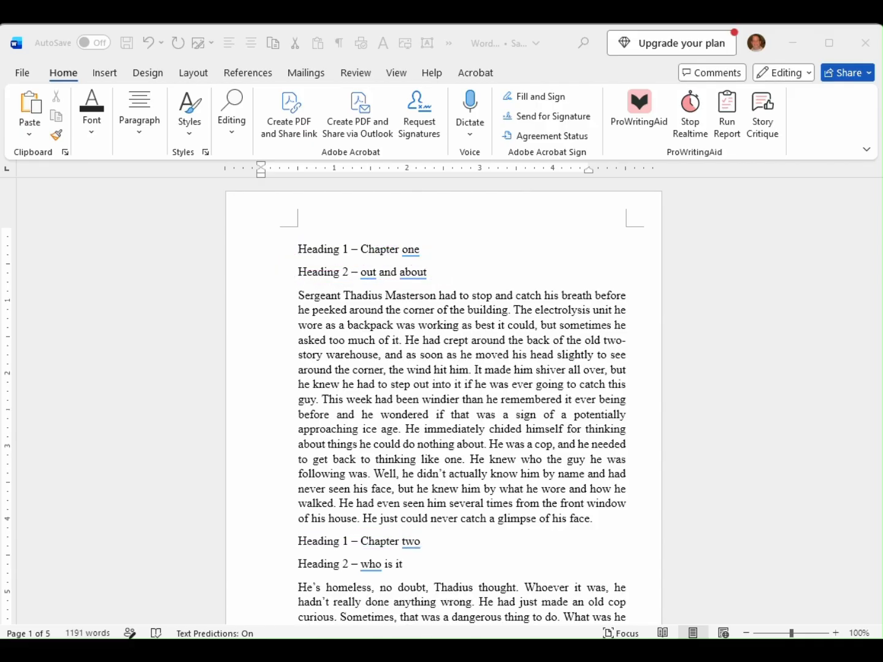
Circle chapter three's Heading 1 and Heading 2 lines with the pen, and underline the Heading 3 lines sub 1, sub 2 and sub 3
scroll(482, 389, down, 1)
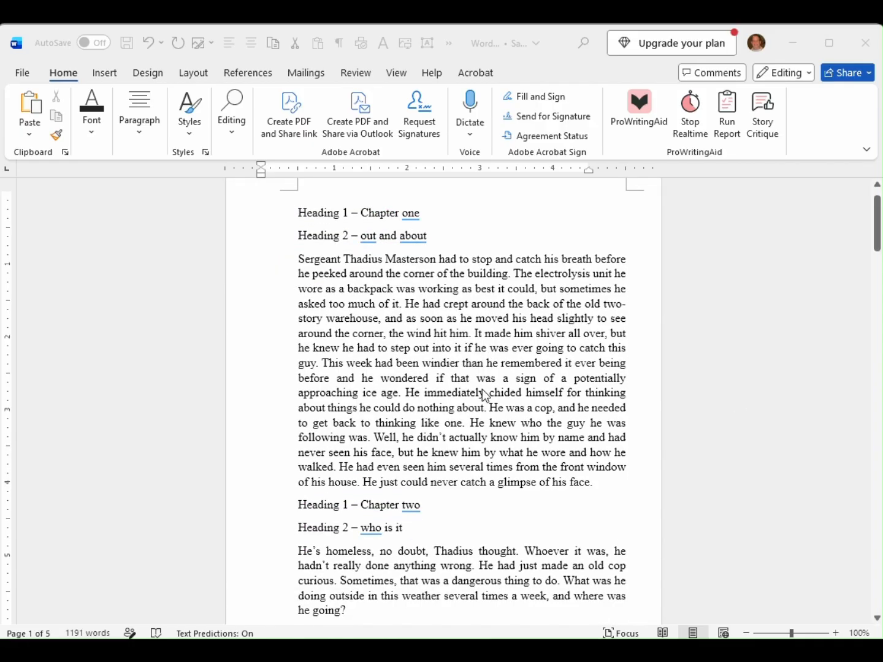
scroll(482, 389, down, 2)
scroll(482, 390, down, 15)
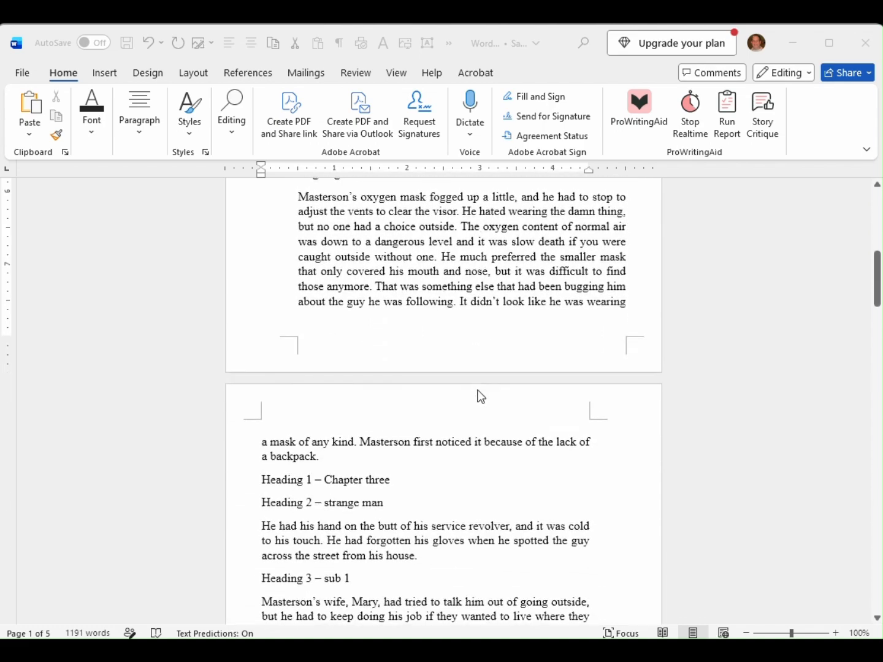
scroll(476, 400, down, 3)
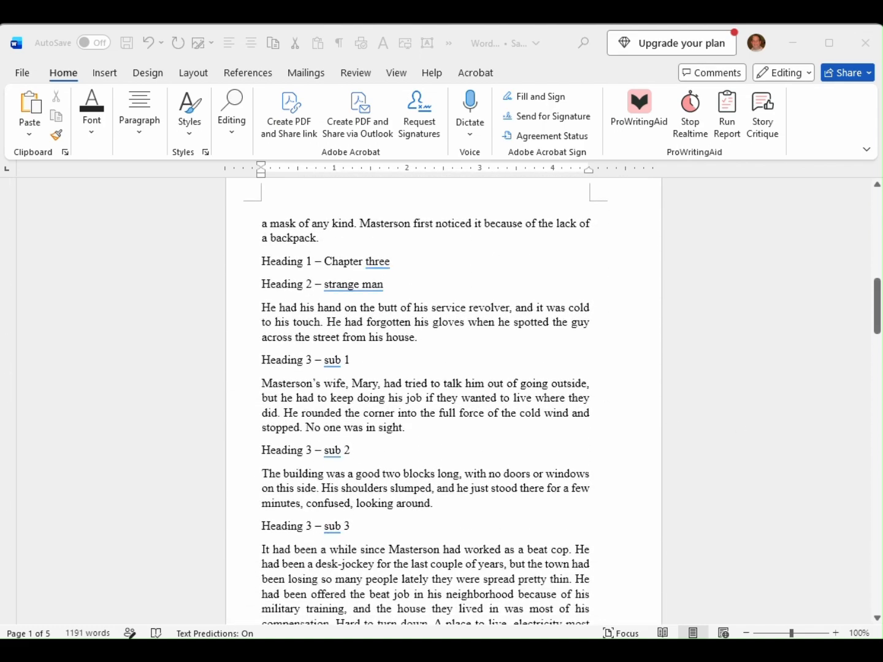
mouse_move(255, 247)
mouse_down()
mouse_move(254, 268)
mouse_move(409, 275)
mouse_move(292, 240)
mouse_move(265, 288)
mouse_move(356, 302)
mouse_move(338, 276)
mouse_up()
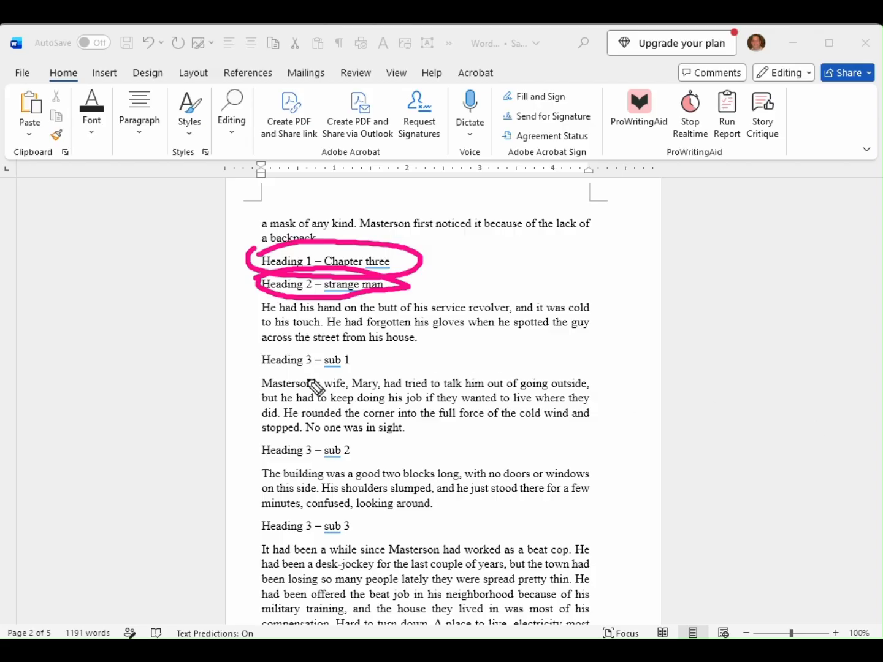
drag(288, 369, 354, 371)
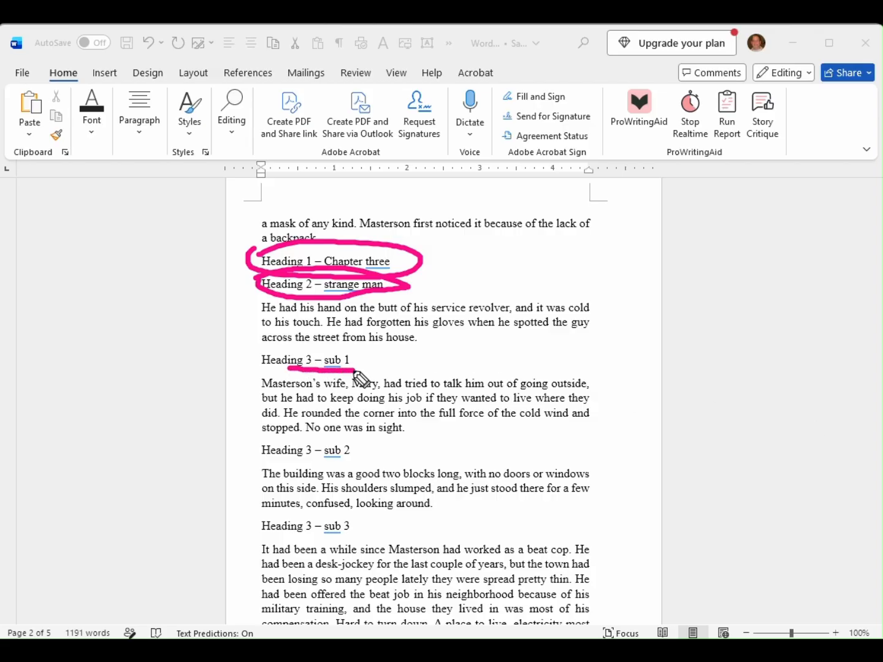
drag(308, 459, 360, 458)
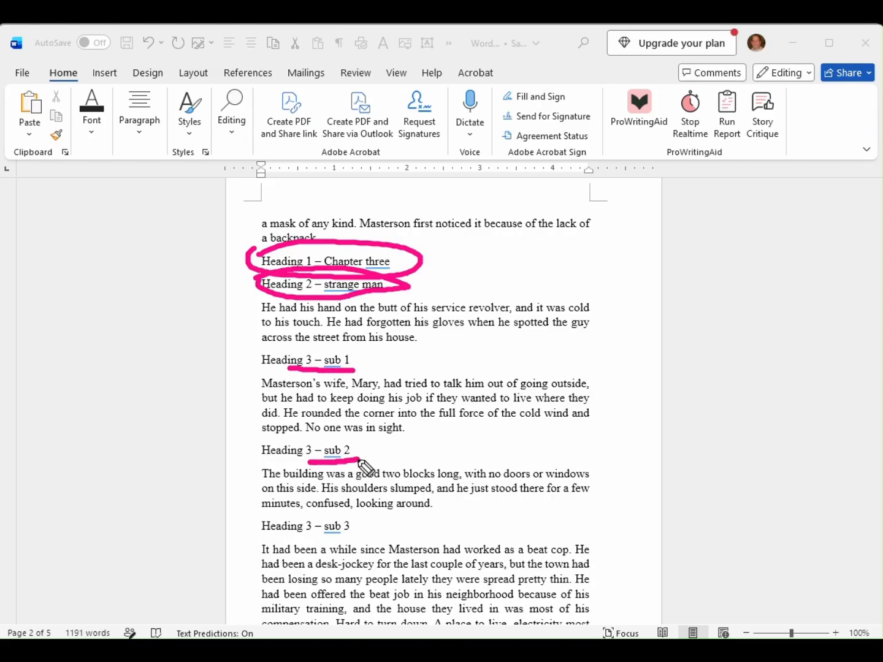
drag(302, 538, 364, 538)
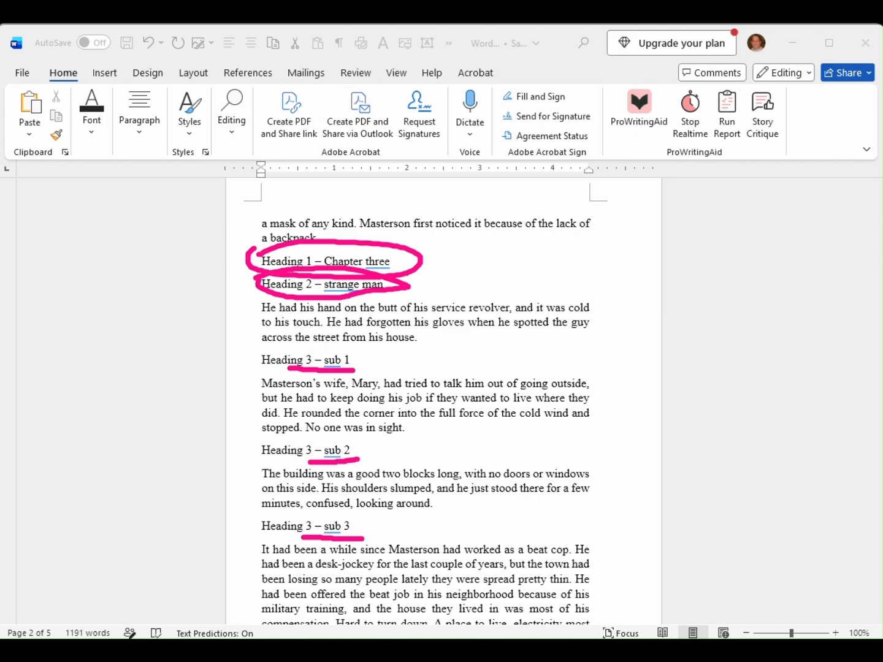
Save the document and clear the pen marks from the chapter three headings
key(ctrl+s)
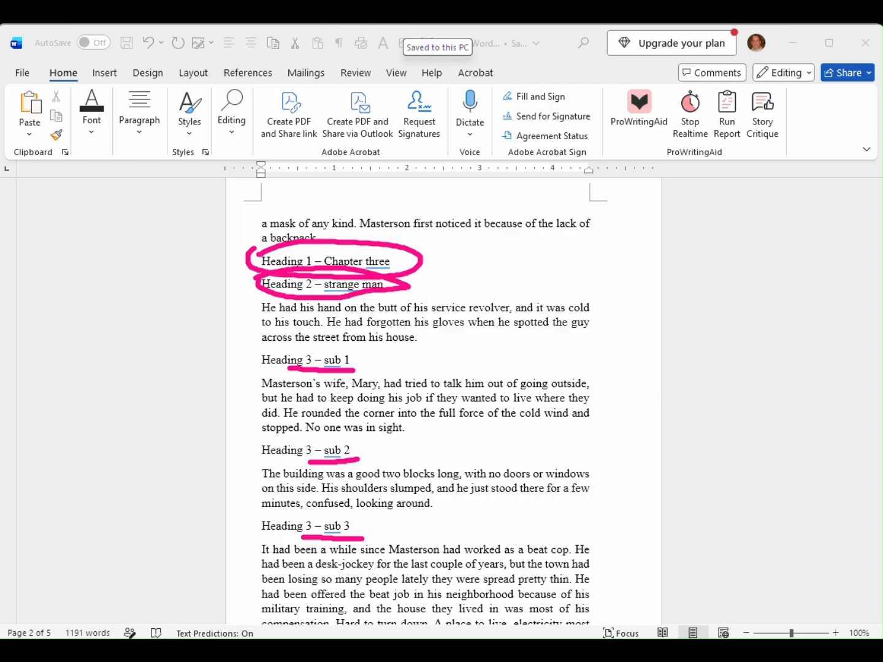
key(Escape)
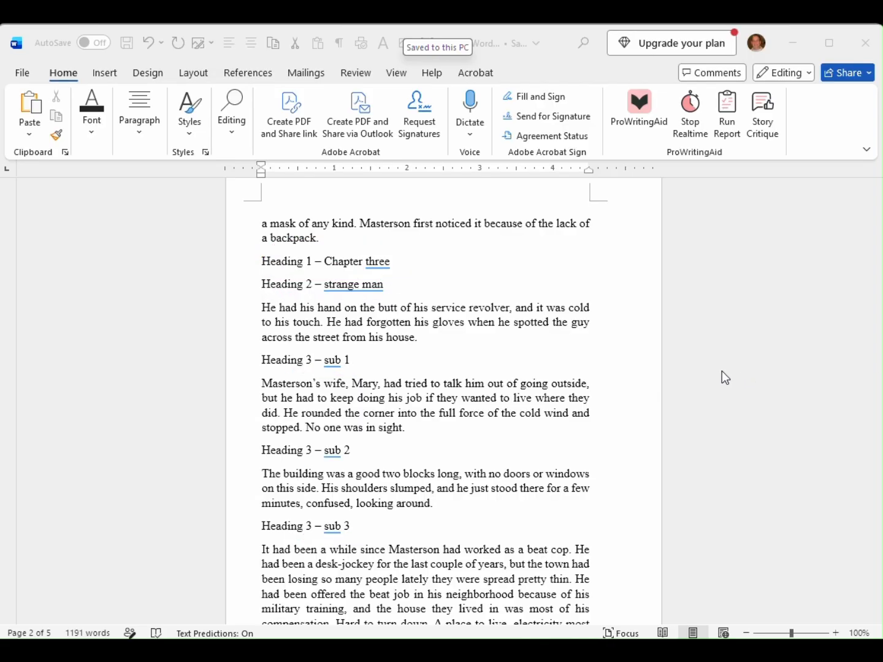
Switch to the PowerPoint slide show and underline the start of the bullet on docking the styles dialog box
key(alt+Tab)
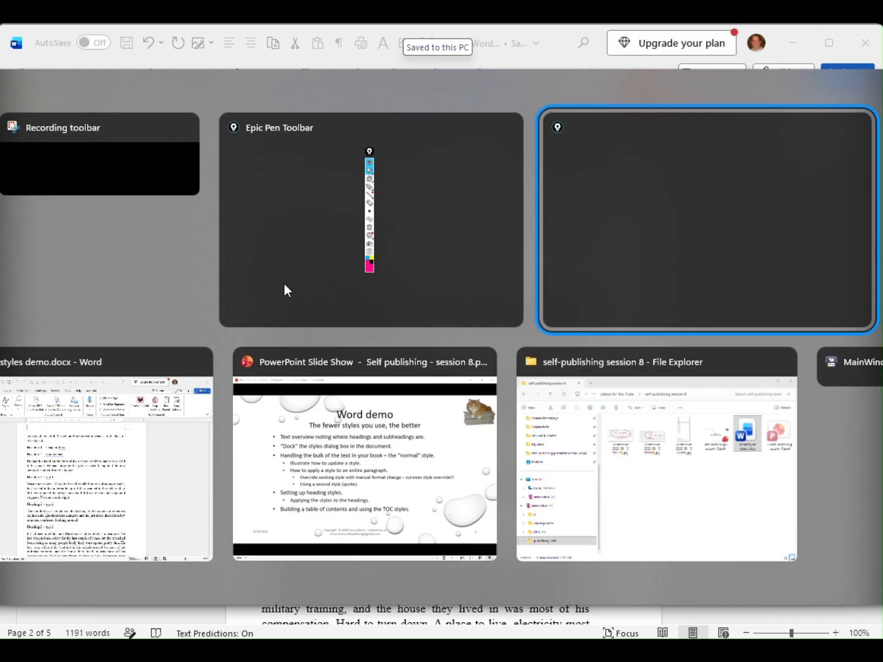
key(Tab)
key(Tab)
key(Tab)
key(Tab)
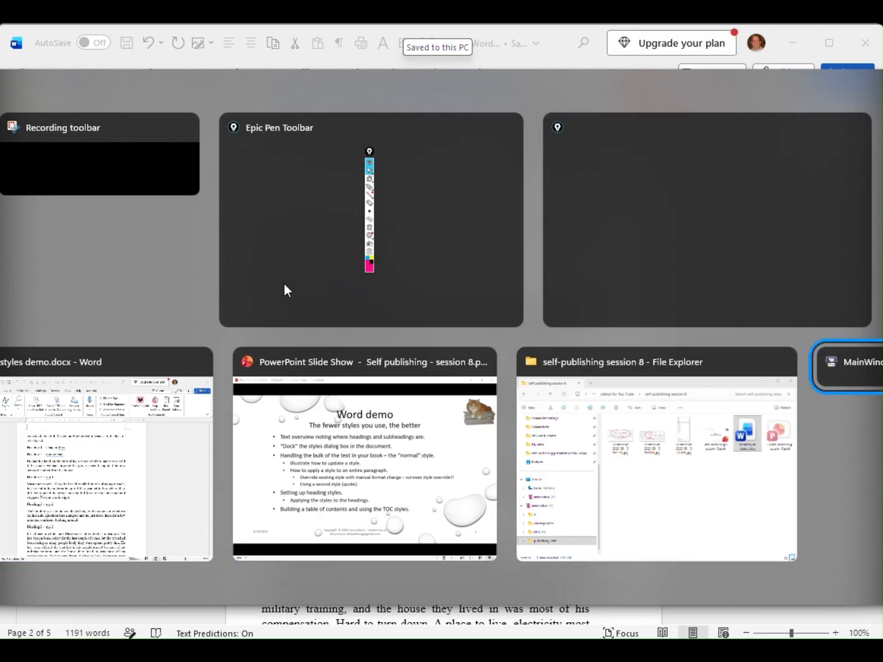
key(Tab)
key(Tab)
key(Tab)
key(Tab)
key(Tab)
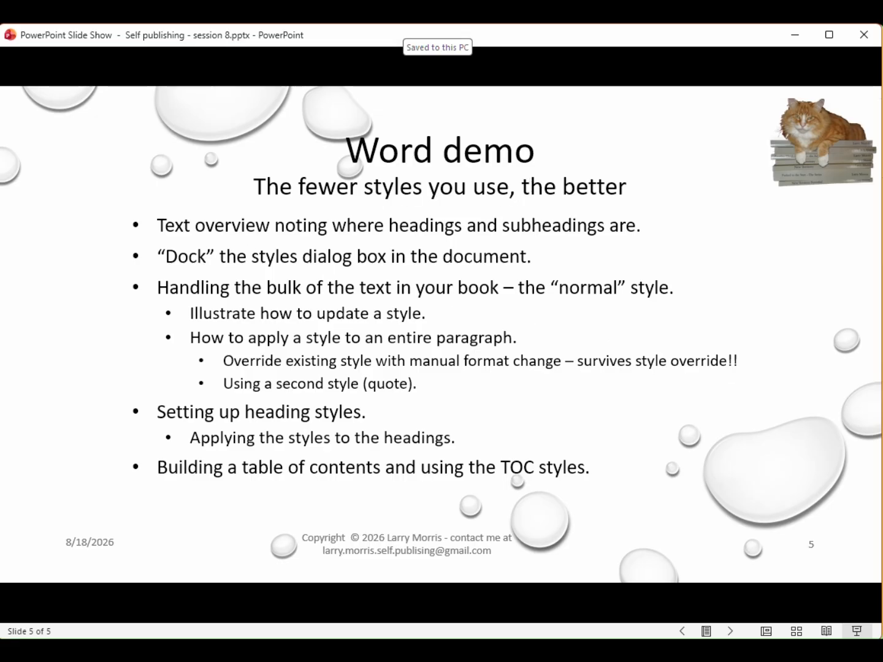
click(122, 270)
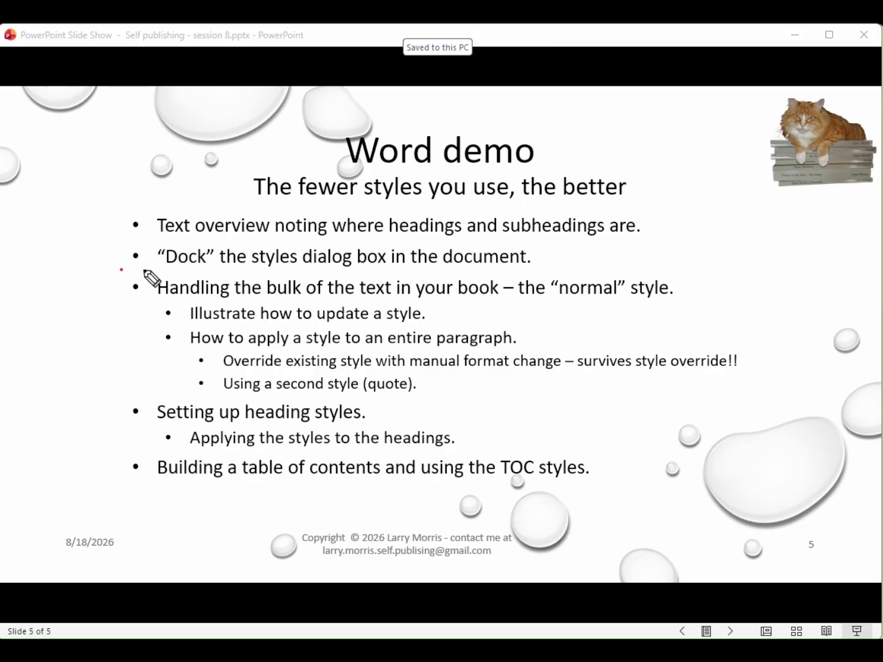
drag(122, 269, 266, 270)
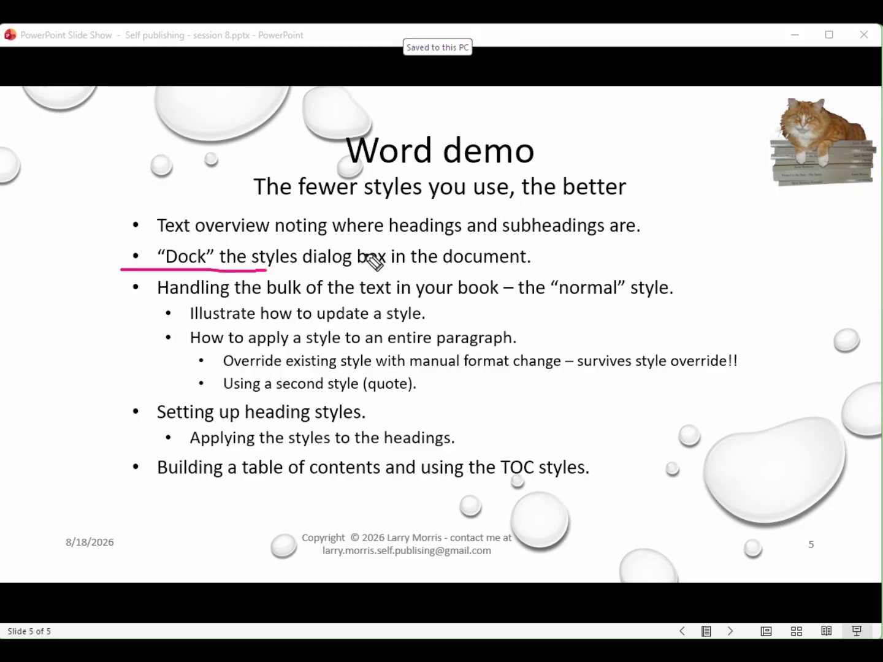
Switch back to the Word styles demo.docx document in Word
key(alt+Tab)
key(alt+Tab)
key(alt+Tab)
key(alt+Tab)
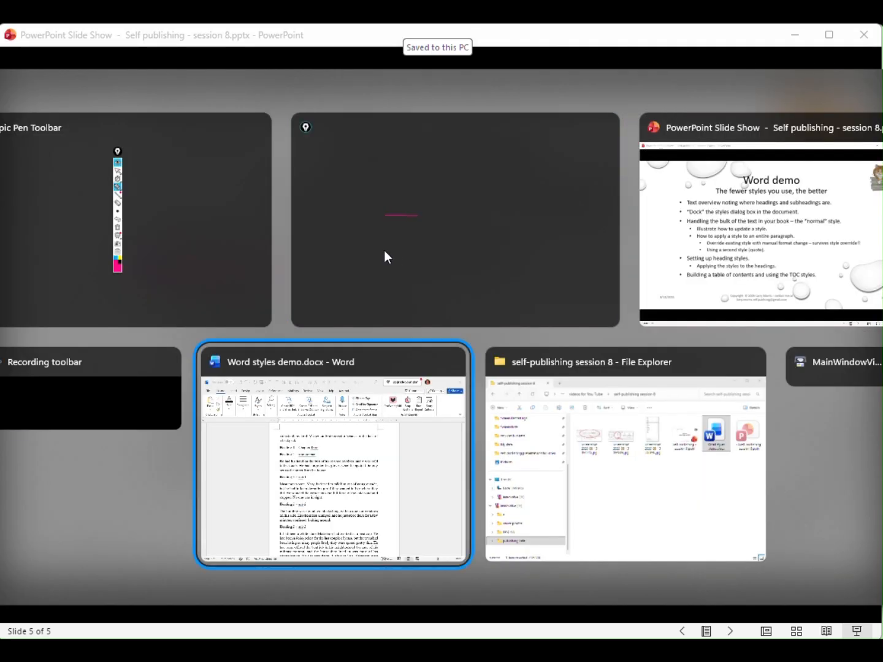
key(alt+Tab)
key(alt+Tab)
key(alt+Tab)
key(alt+Tab)
key(alt+Tab)
key(alt+Tab)
key(alt+Tab)
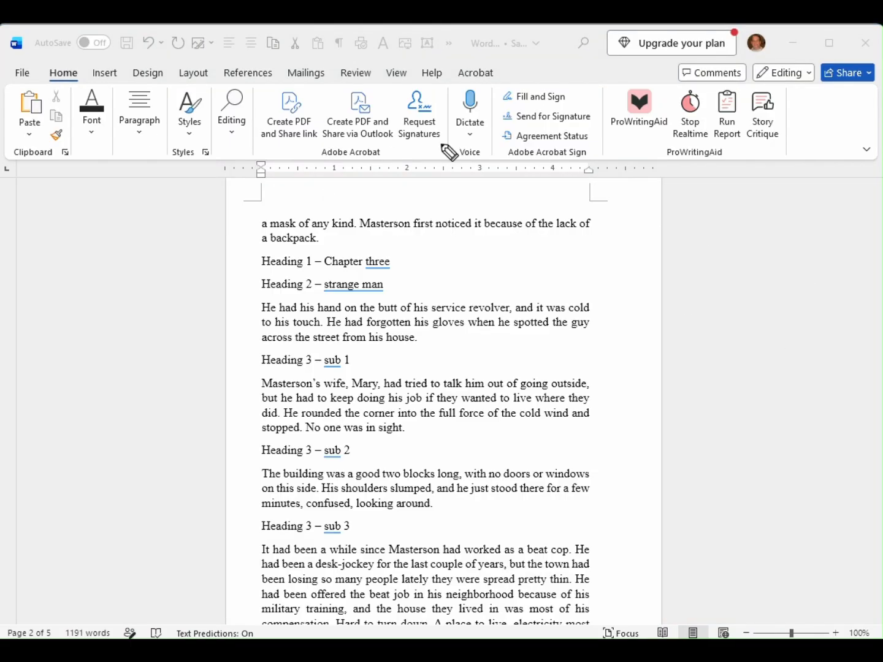
Circle the Styles group with the pen, clear the mark, and open the full Styles list docked beside the document
mouse_move(160, 97)
mouse_down()
mouse_move(218, 165)
mouse_move(158, 92)
mouse_up()
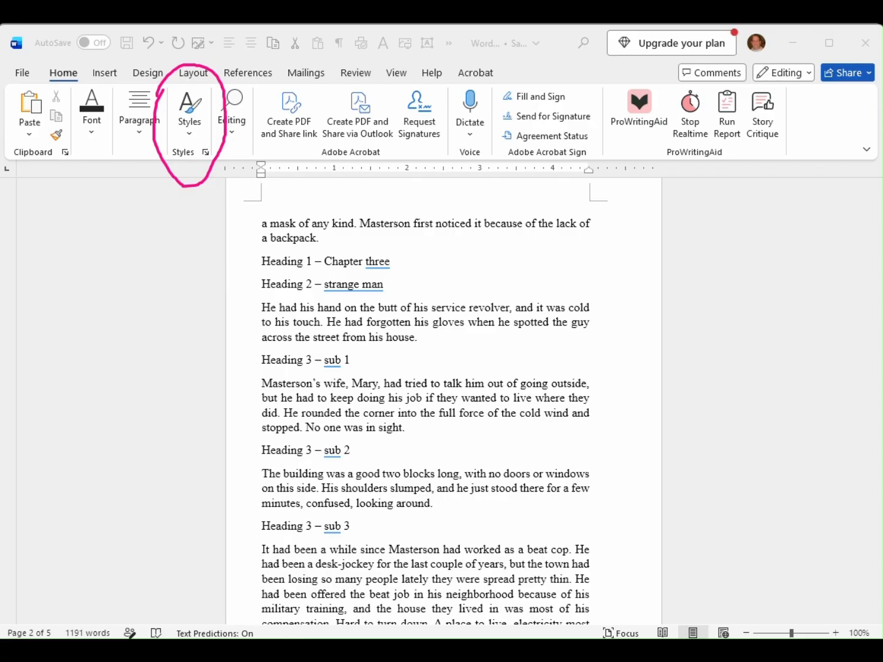
key(Escape)
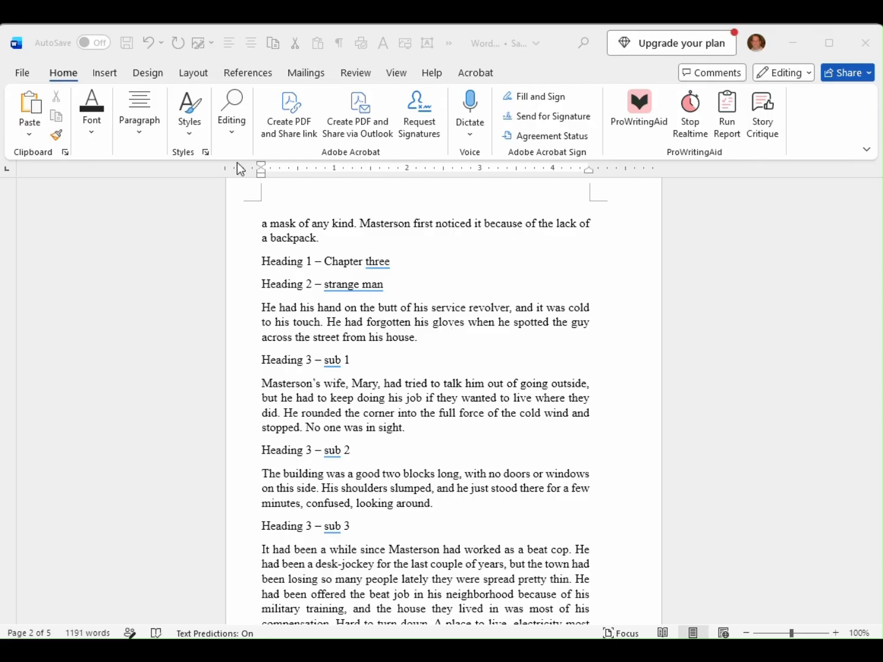
click(207, 152)
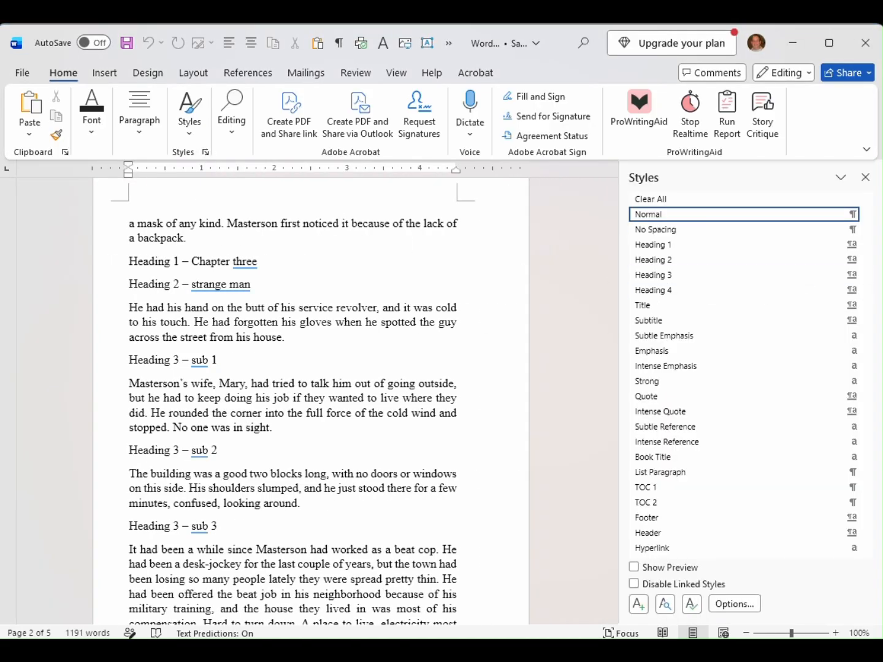
Mark the Styles list, its Normal and Heading 1 to 4 entries and its option controls with the pen, clearing the marks
mouse_move(562, 293)
mouse_down()
mouse_move(583, 495)
mouse_move(578, 564)
mouse_move(797, 622)
mouse_move(882, 539)
mouse_move(684, 166)
mouse_move(557, 317)
mouse_up()
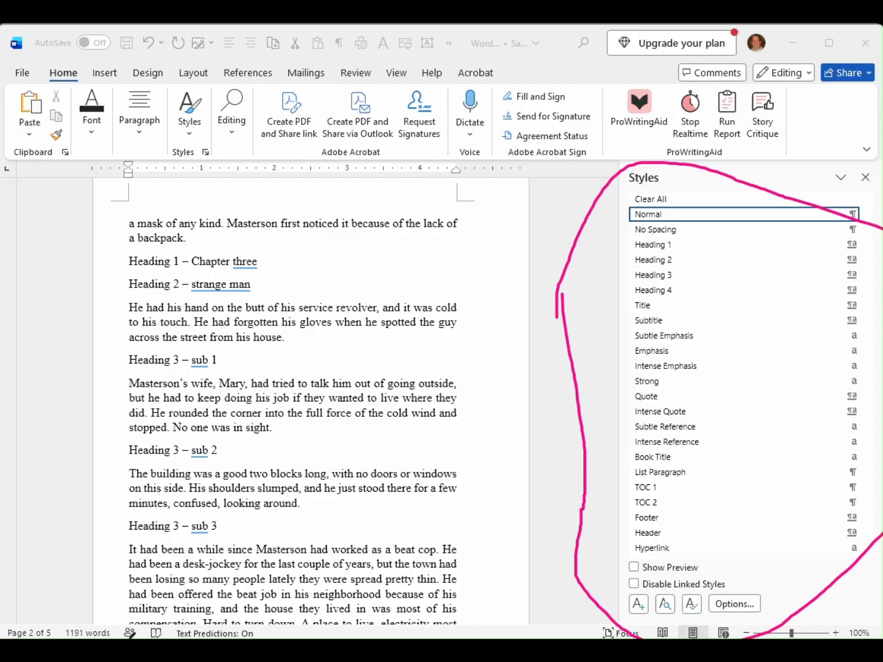
key(Escape)
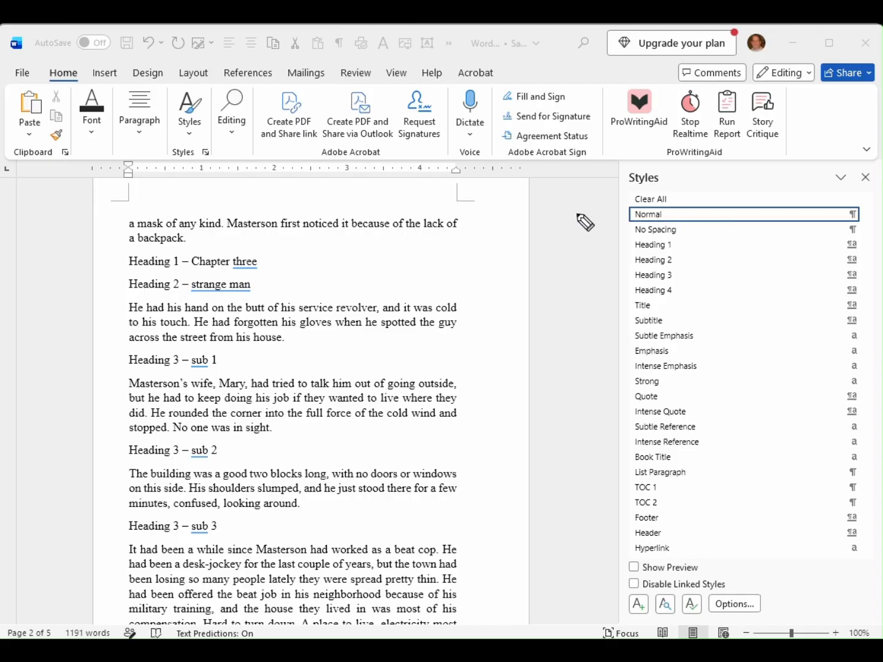
mouse_move(575, 214)
mouse_down()
mouse_move(614, 212)
mouse_move(601, 220)
mouse_up()
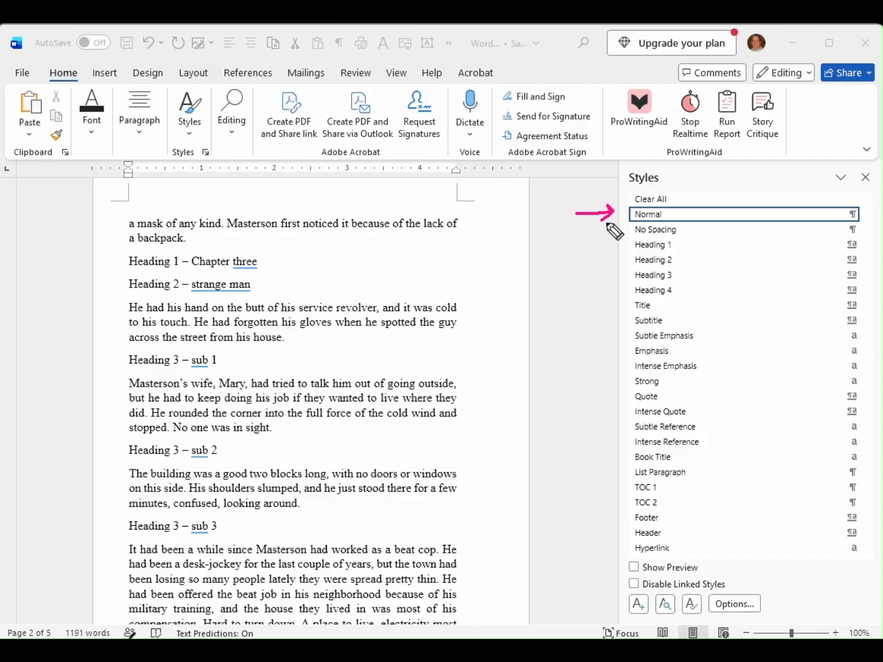
mouse_move(615, 240)
mouse_down()
mouse_move(606, 286)
mouse_move(626, 293)
mouse_up()
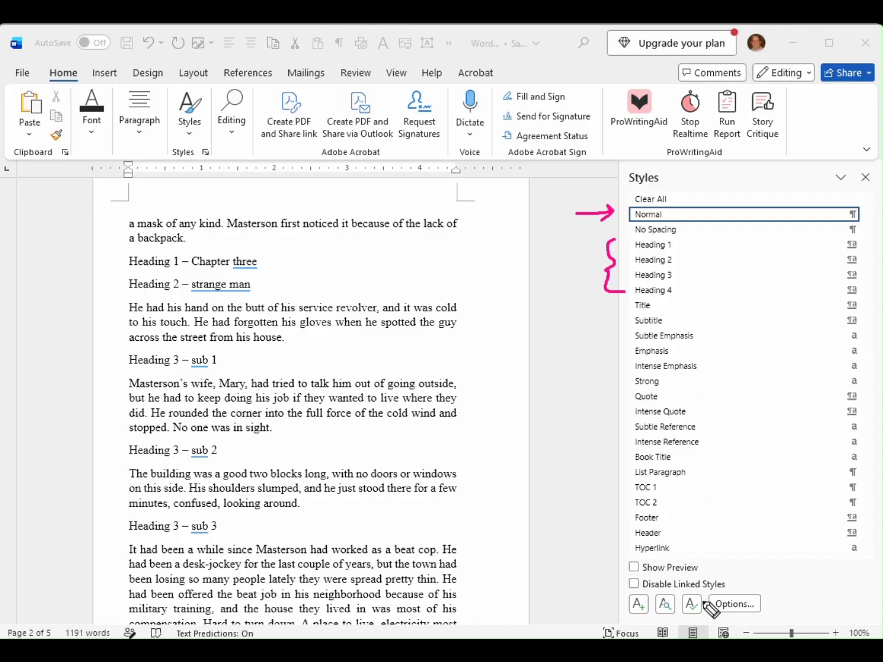
mouse_move(619, 569)
mouse_down()
mouse_move(701, 626)
mouse_move(770, 586)
mouse_move(623, 566)
mouse_up()
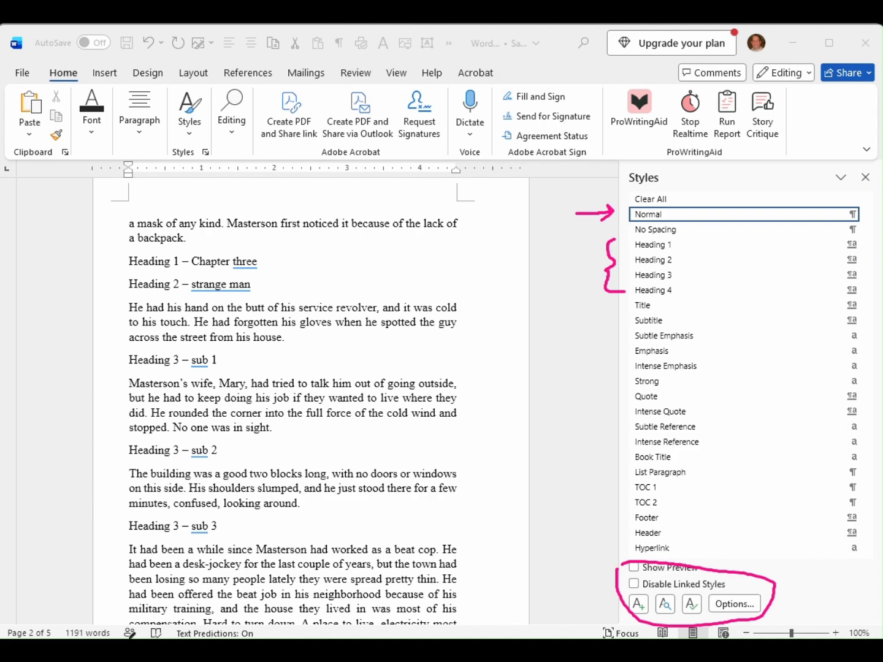
key(Escape)
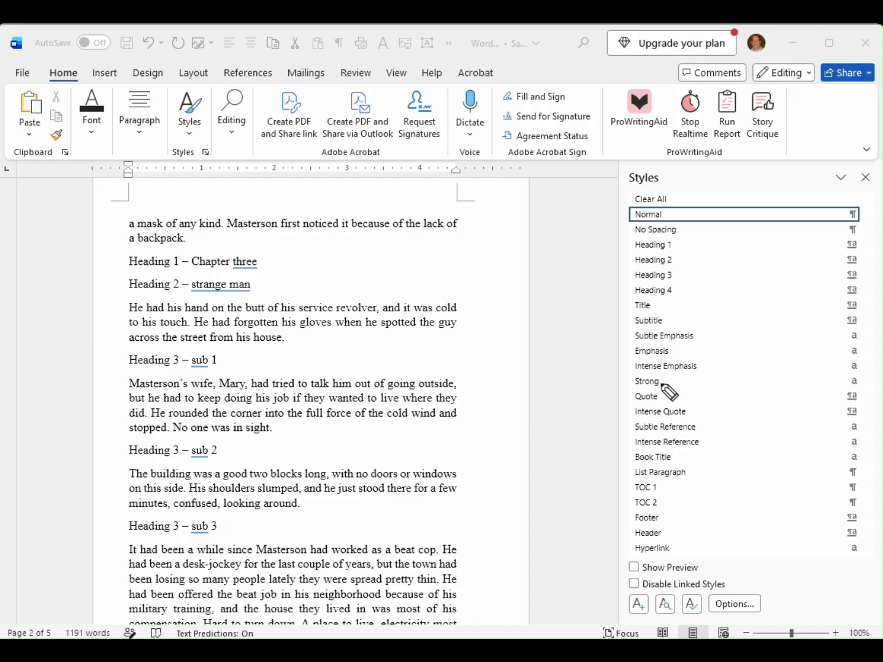
Circle the Quote, TOC 1, TOC 2 and Normal styles in the list with the pen, clearing the marks
mouse_move(622, 400)
mouse_down()
mouse_move(672, 398)
mouse_move(621, 393)
mouse_up()
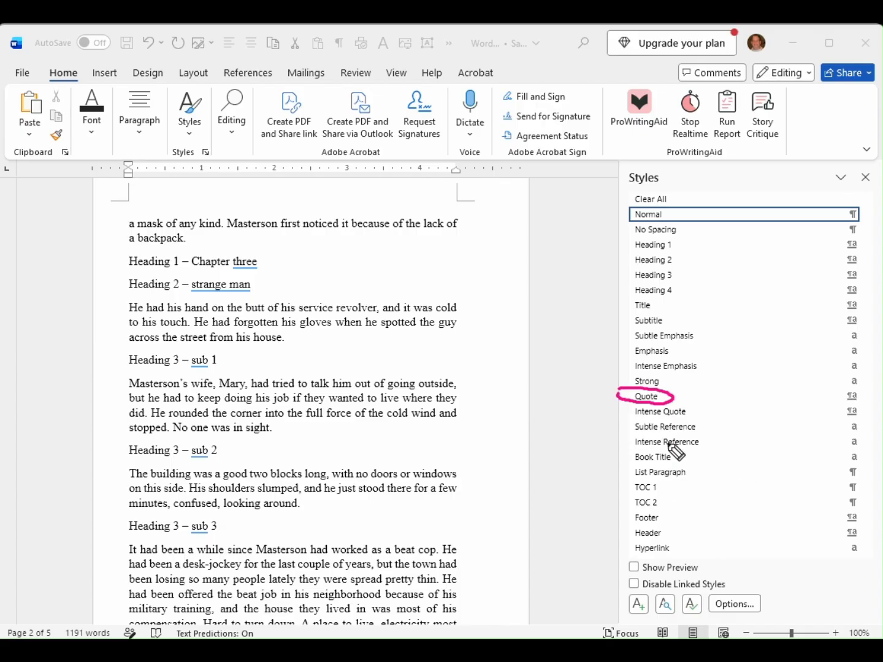
mouse_move(624, 482)
mouse_down()
mouse_move(621, 517)
mouse_move(676, 516)
mouse_move(662, 478)
mouse_move(624, 481)
mouse_up()
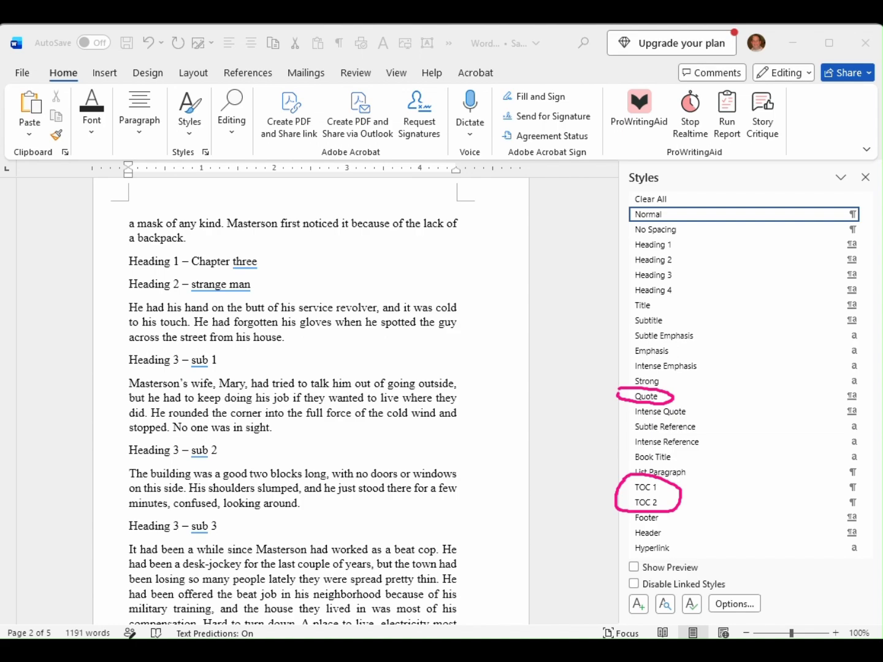
key(Escape)
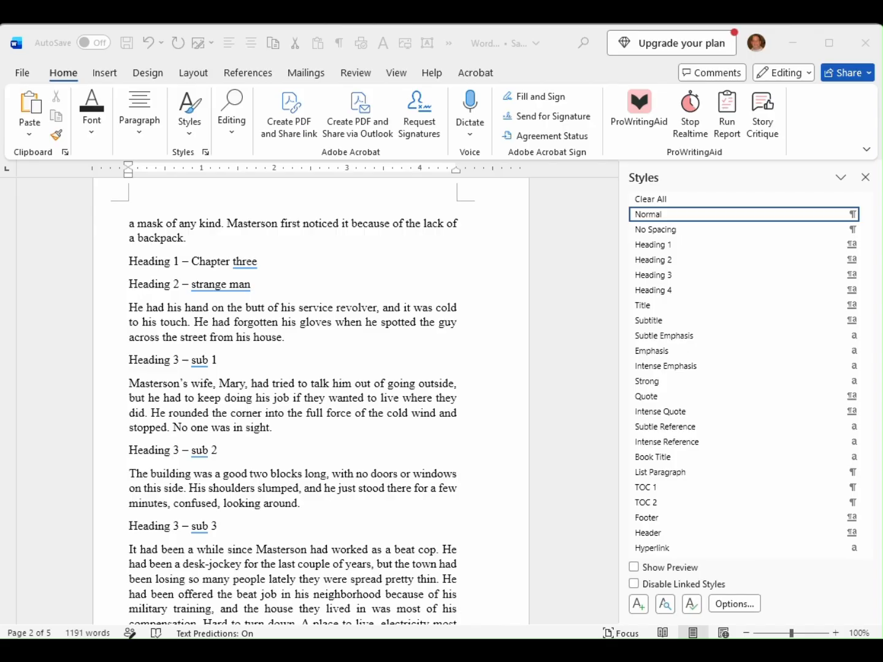
mouse_move(604, 209)
mouse_down()
mouse_move(635, 222)
mouse_move(676, 211)
mouse_move(609, 215)
mouse_up()
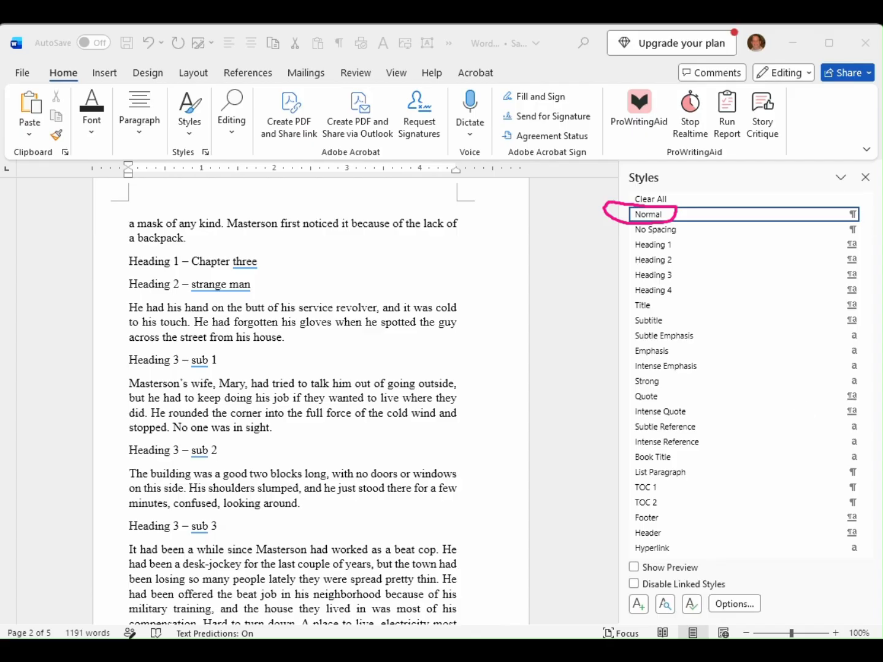
key(Escape)
Clear the pen mark, open the Normal style for modification and move its dialog fully into view
click(584, 248)
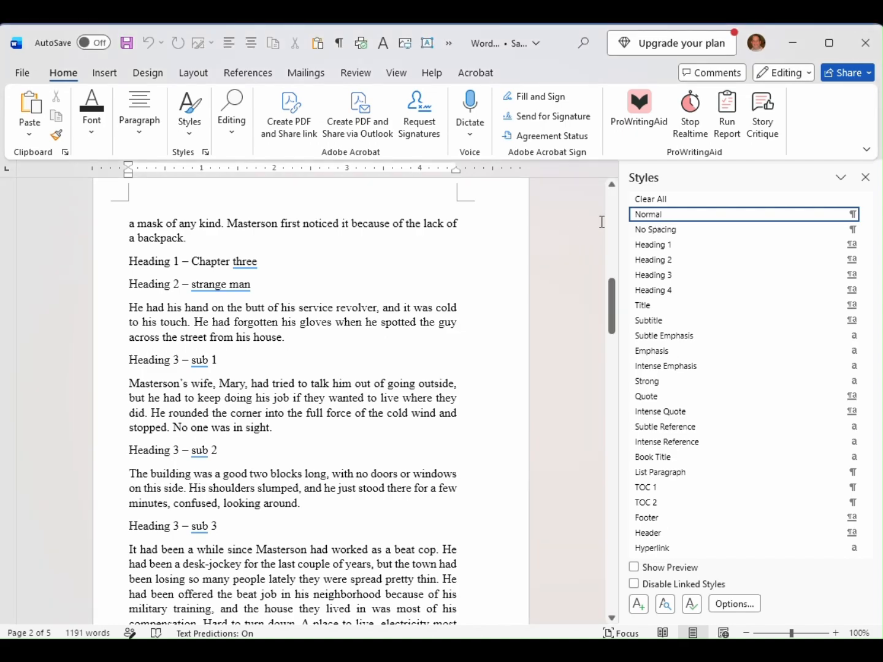
right_click(650, 216)
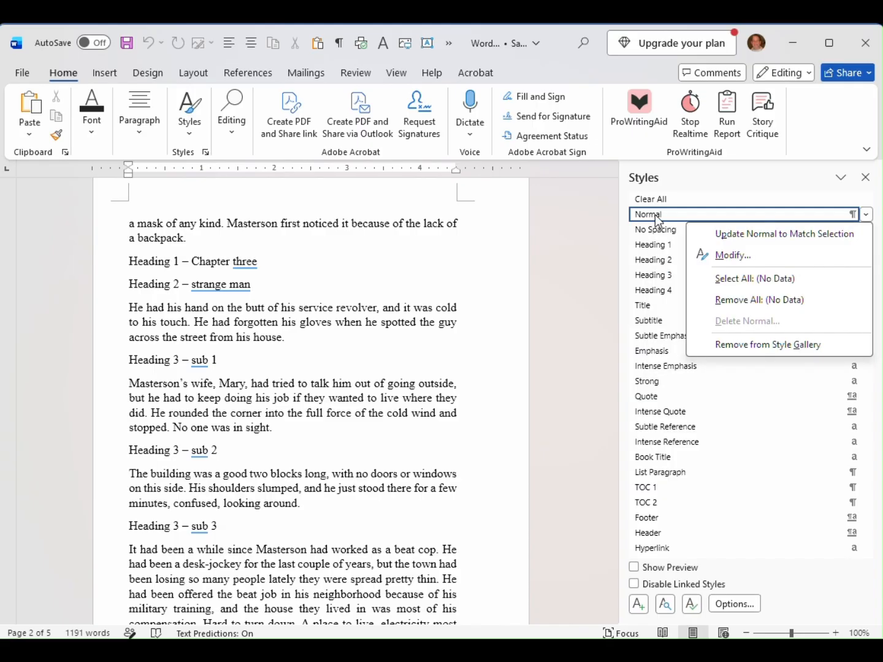
click(733, 255)
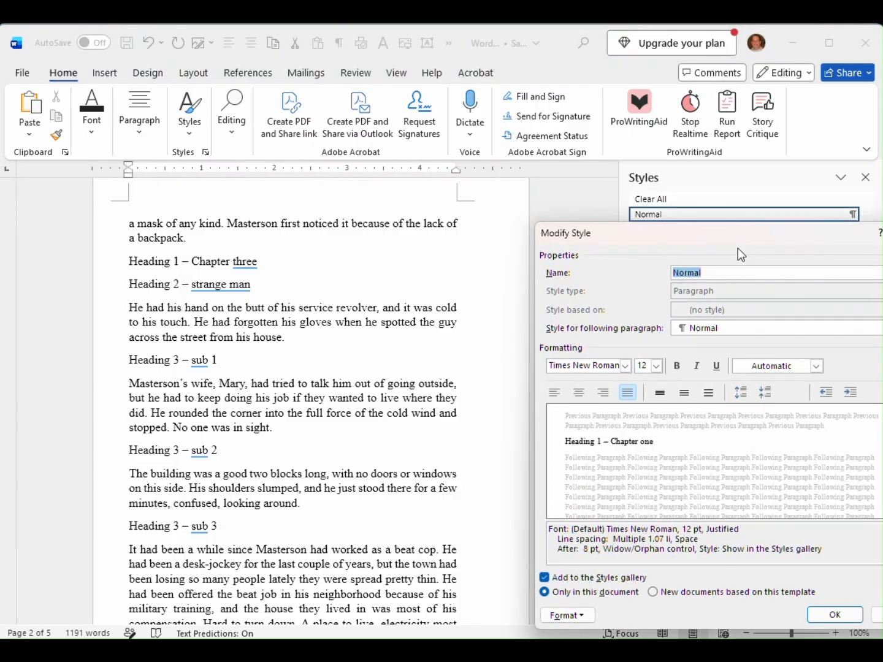
drag(738, 249, 617, 198)
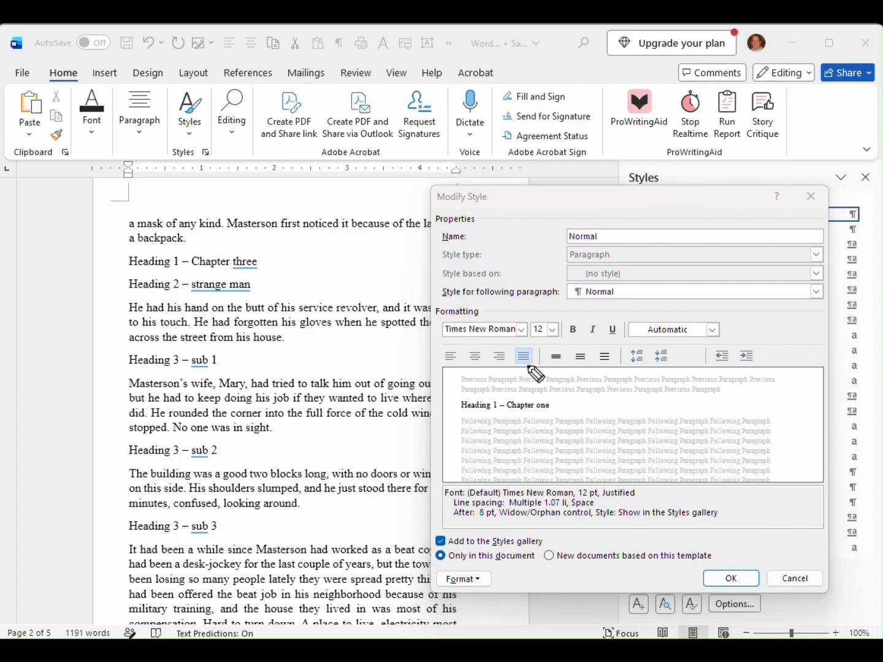
Mark the font, size, emphasis, alignment, line spacing, paragraph spacing and indent controls in the Modify Style dialog with the pen, clearing the marks
drag(447, 338, 612, 339)
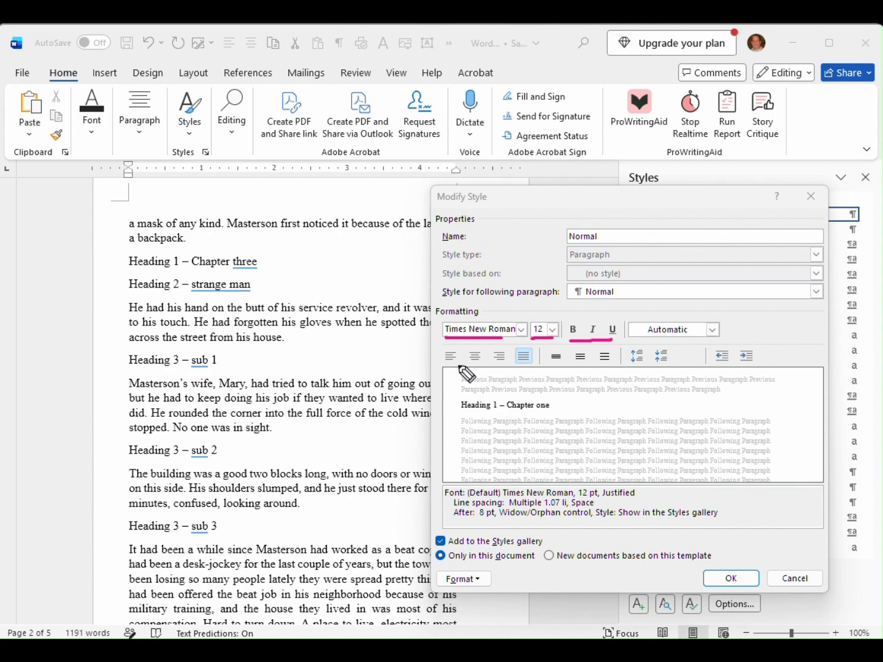
mouse_move(451, 368)
mouse_down()
mouse_move(539, 361)
mouse_move(473, 345)
mouse_move(444, 357)
mouse_move(455, 371)
mouse_up()
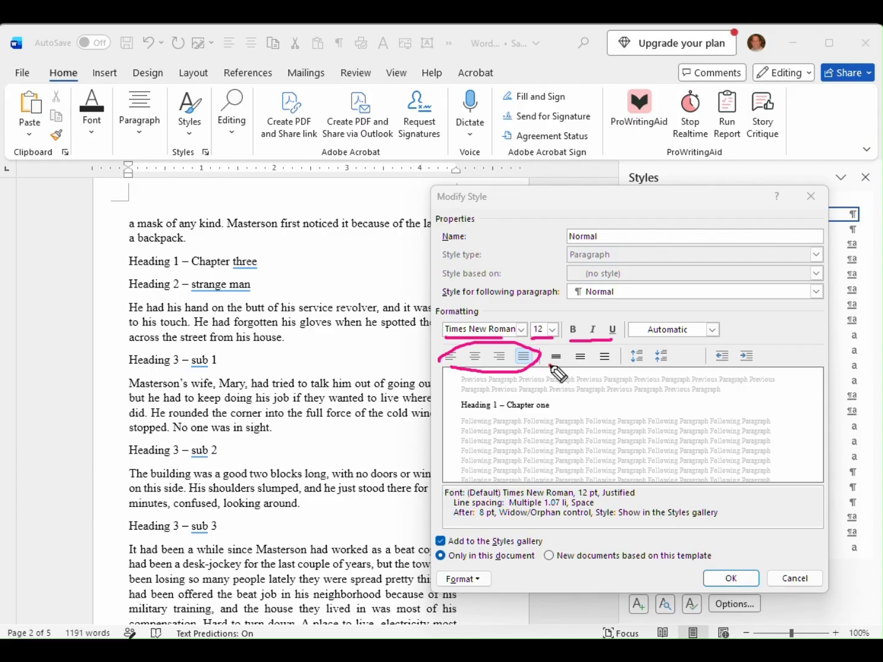
drag(550, 366, 611, 367)
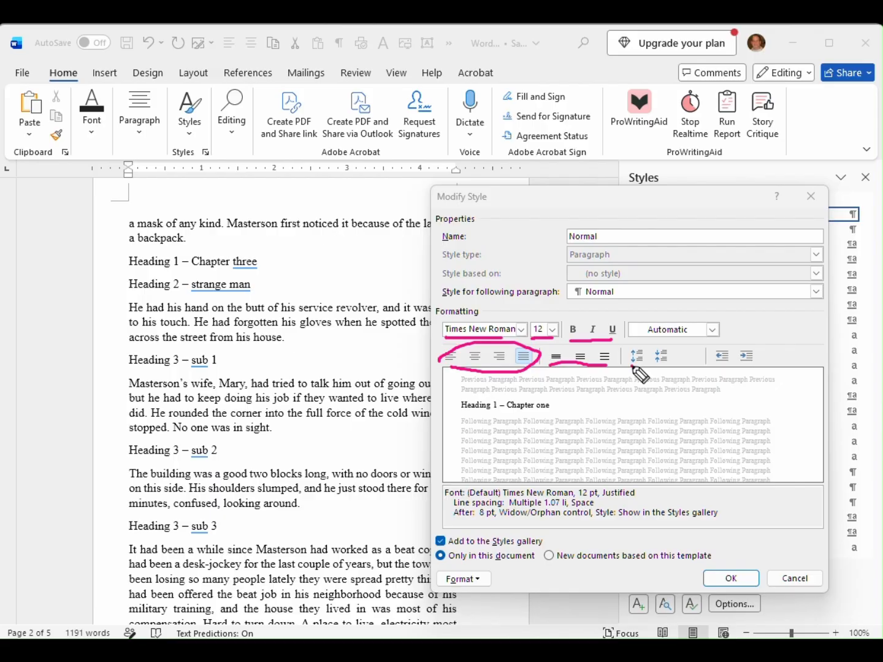
mouse_move(633, 367)
mouse_down()
mouse_move(677, 362)
mouse_move(665, 347)
mouse_move(623, 359)
mouse_up()
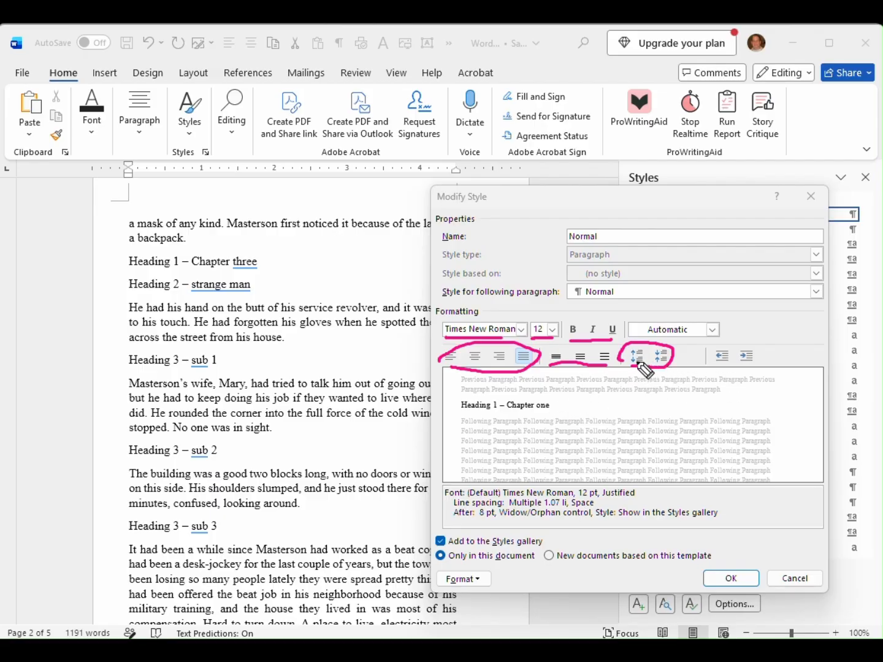
mouse_move(702, 366)
mouse_down()
mouse_move(755, 366)
mouse_move(742, 351)
mouse_move(702, 363)
mouse_up()
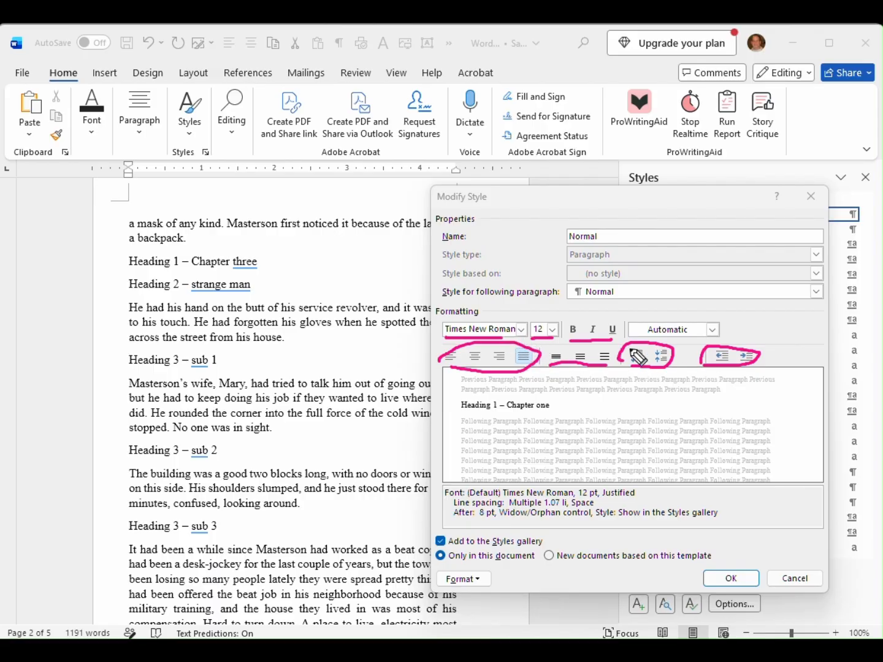
key(e)
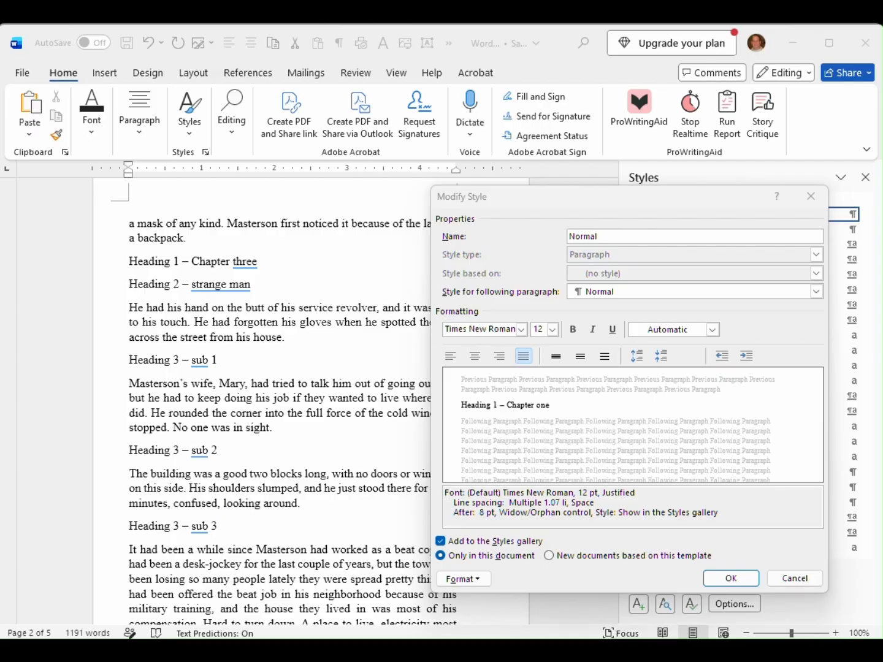
Show the Normal style's additional format options and circle the ribbon groups from Font to Editing with the pen, clearing the marks
click(509, 236)
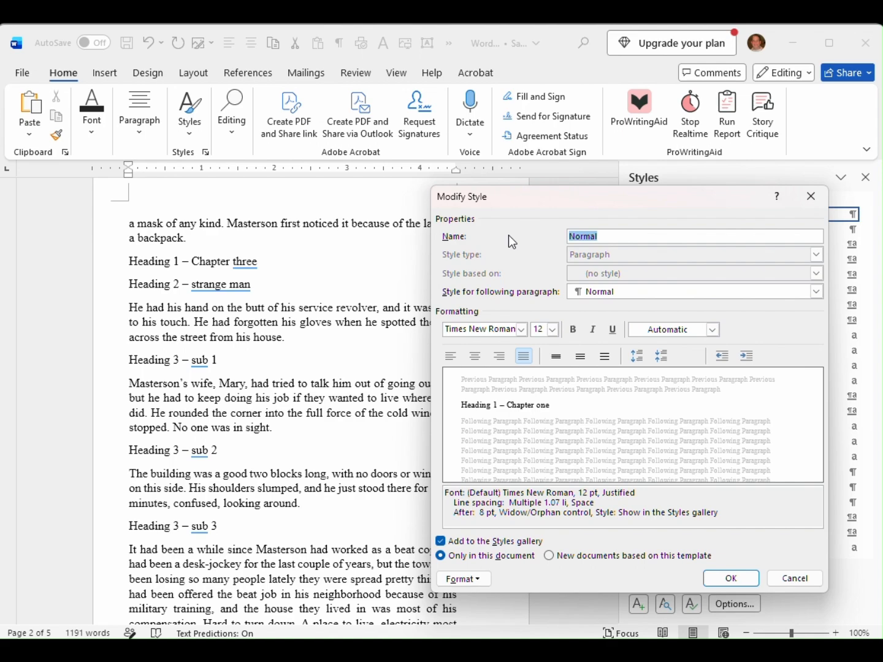
click(464, 579)
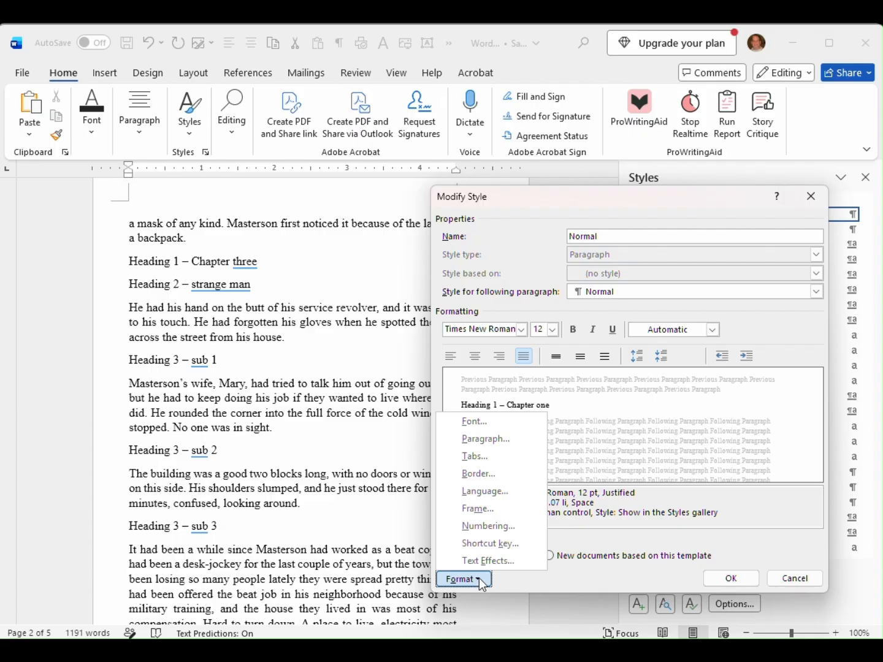
click(485, 439)
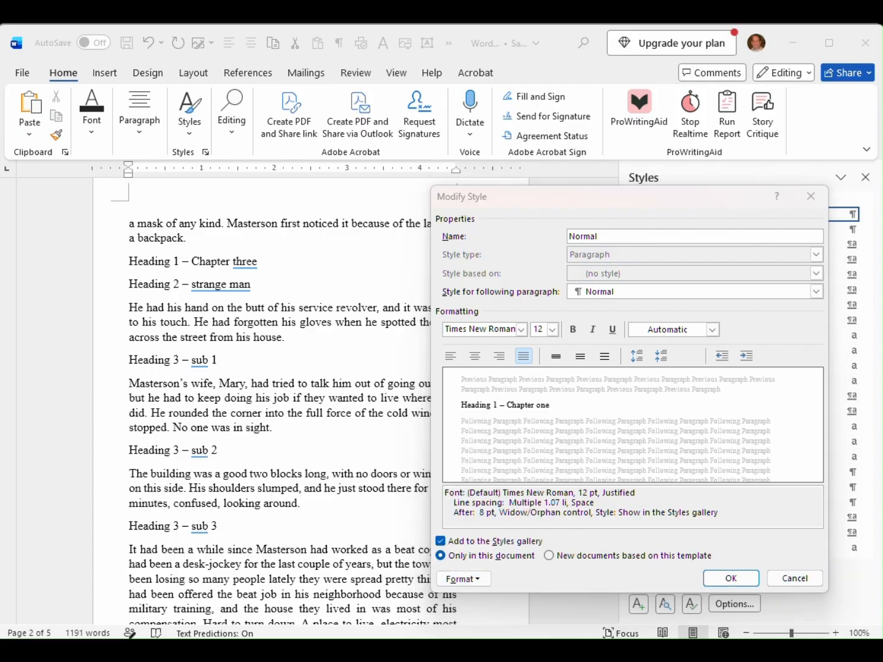
mouse_move(25, 122)
mouse_down()
mouse_move(41, 132)
mouse_move(233, 140)
mouse_move(453, 127)
mouse_move(240, 96)
mouse_move(59, 103)
mouse_move(92, 147)
mouse_move(97, 136)
mouse_up()
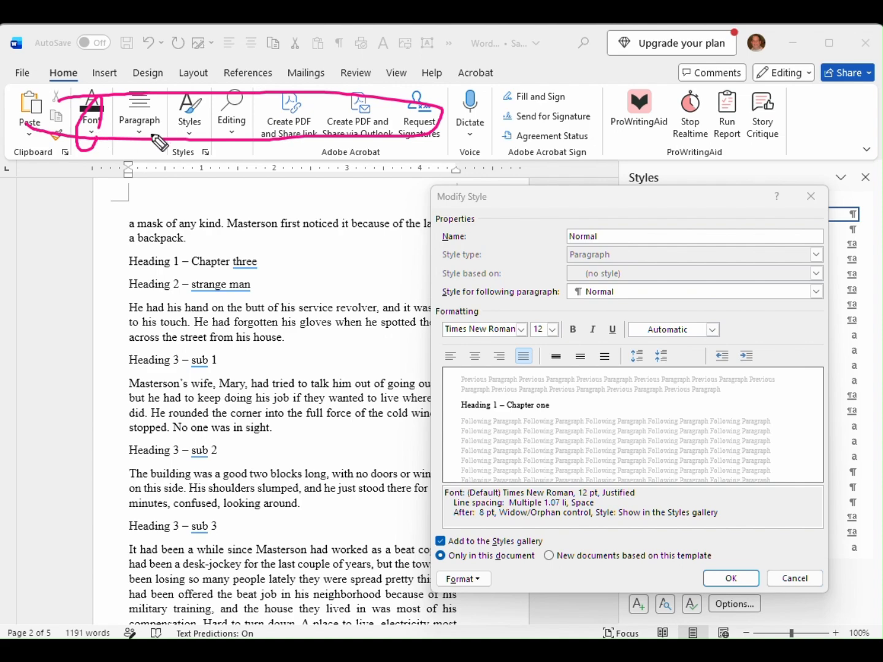
mouse_move(241, 115)
mouse_down()
mouse_move(244, 87)
mouse_move(233, 136)
mouse_up()
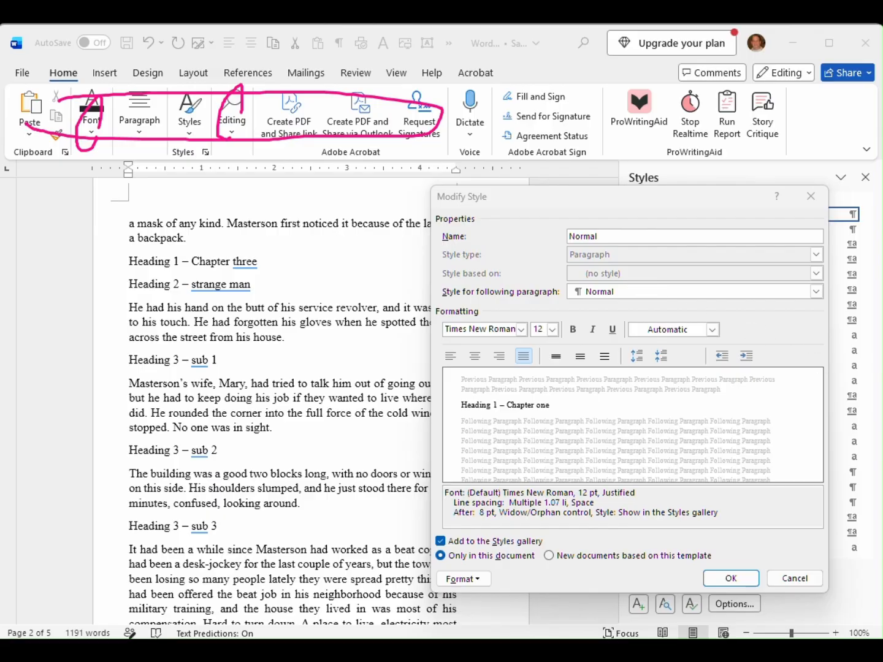
key(Escape)
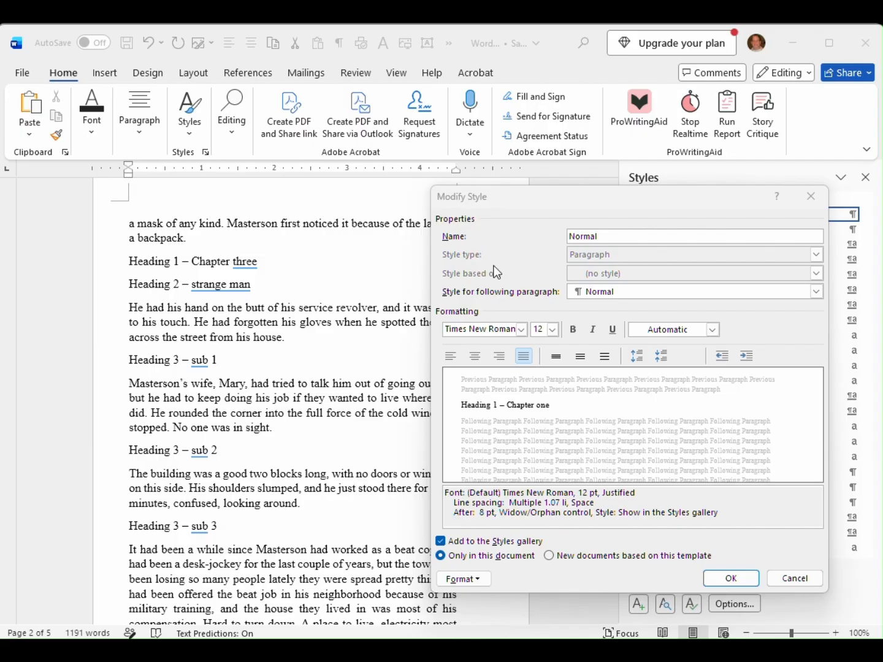
Open the Normal style's paragraph settings and place that dialog fully in view beside the Modify Style dialog
click(513, 237)
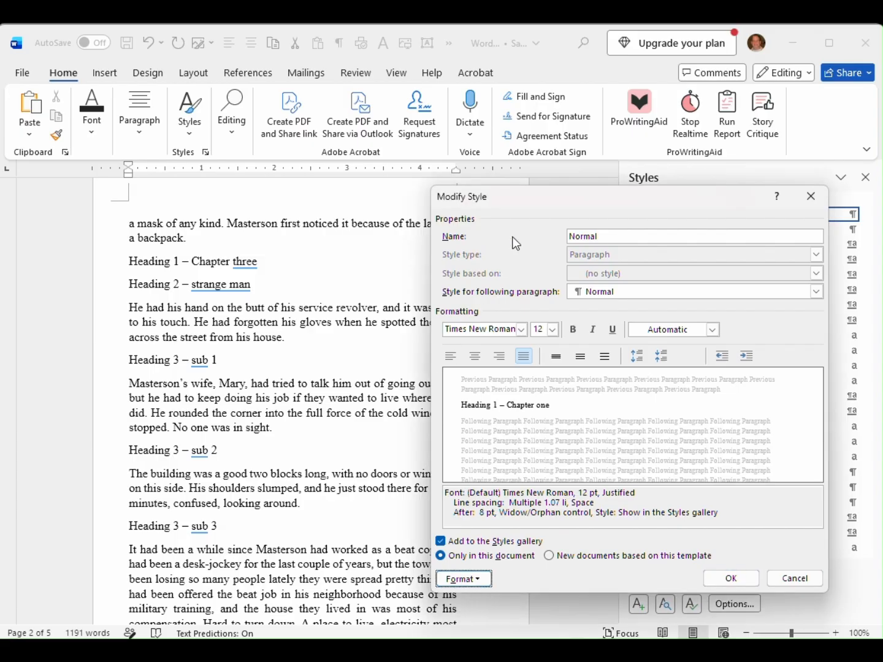
click(479, 580)
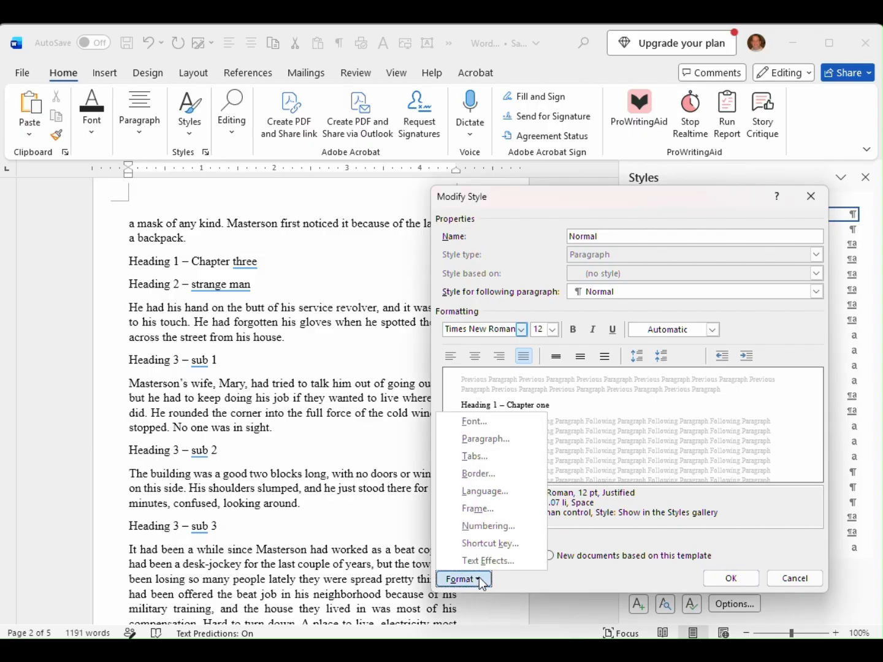
click(494, 438)
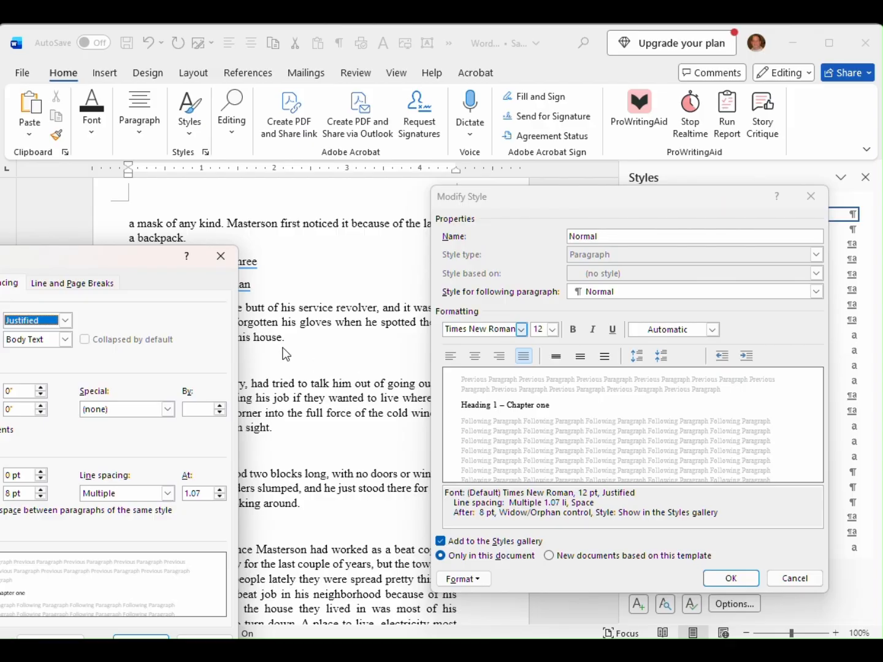
drag(95, 254, 221, 210)
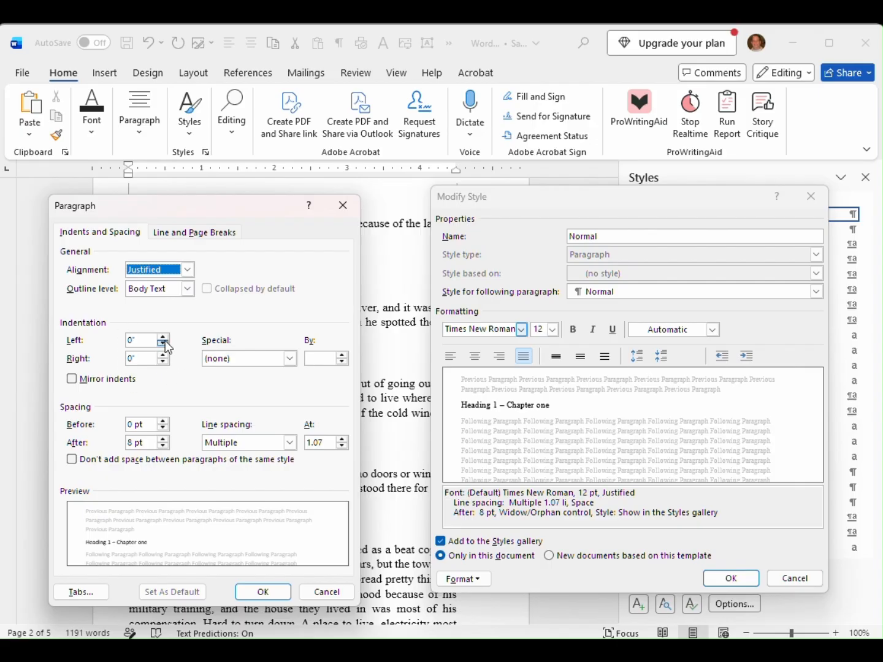
Try a First line special indentation of 0.5" for the Normal style and set it back to (none)
click(289, 360)
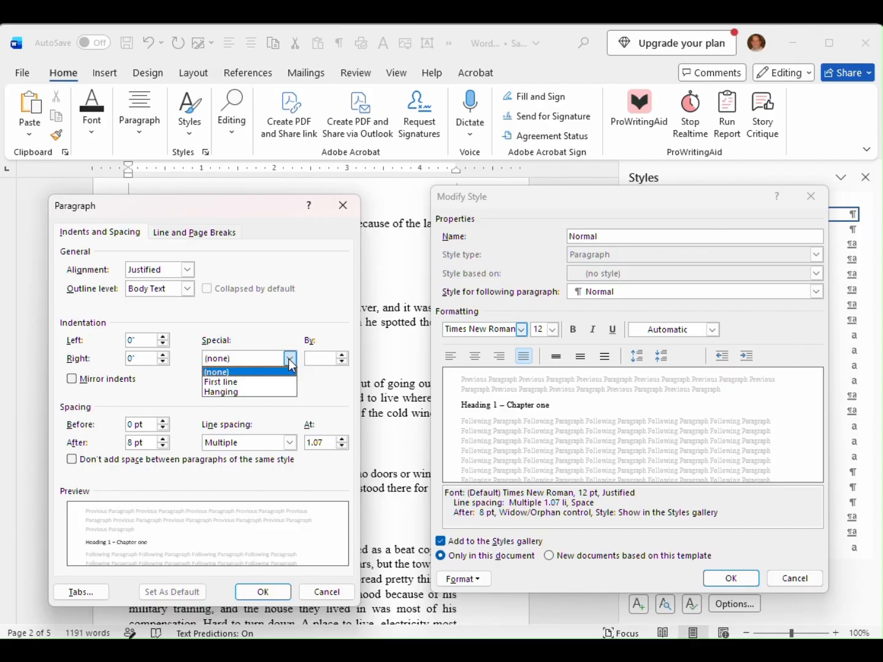
click(252, 383)
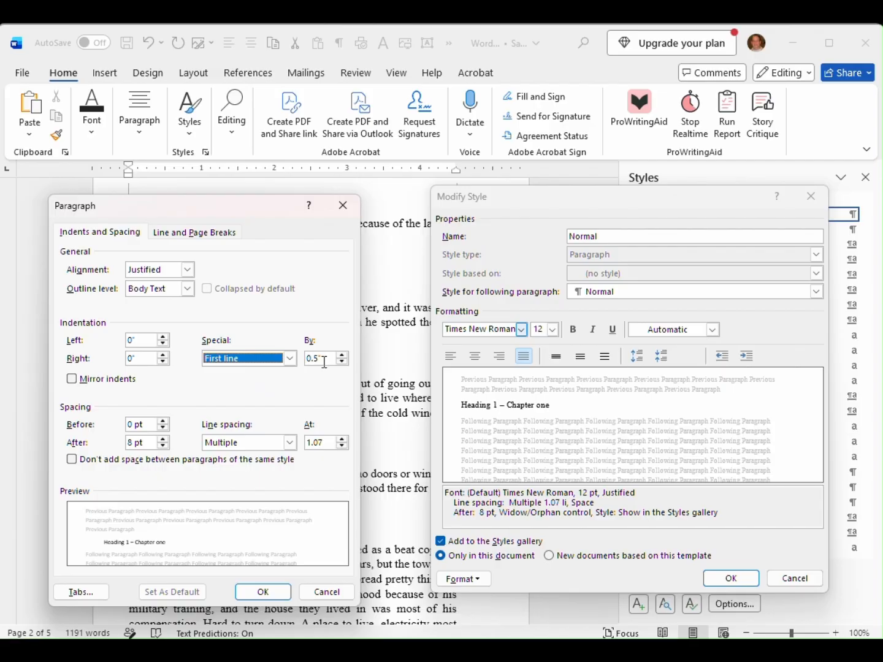
click(290, 358)
click(252, 370)
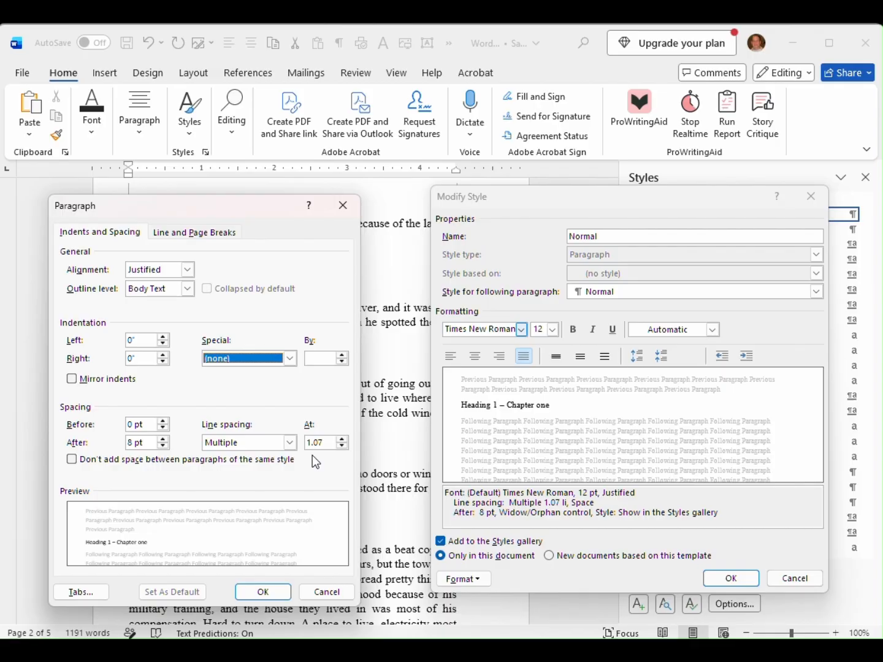
Accept the paragraph settings and close the Normal style's modification
click(179, 501)
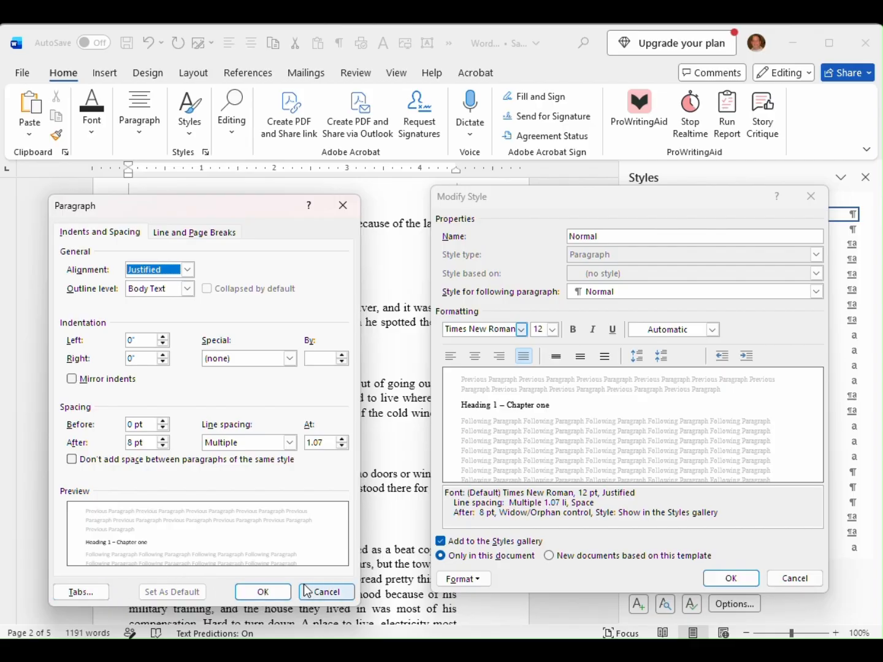
click(267, 594)
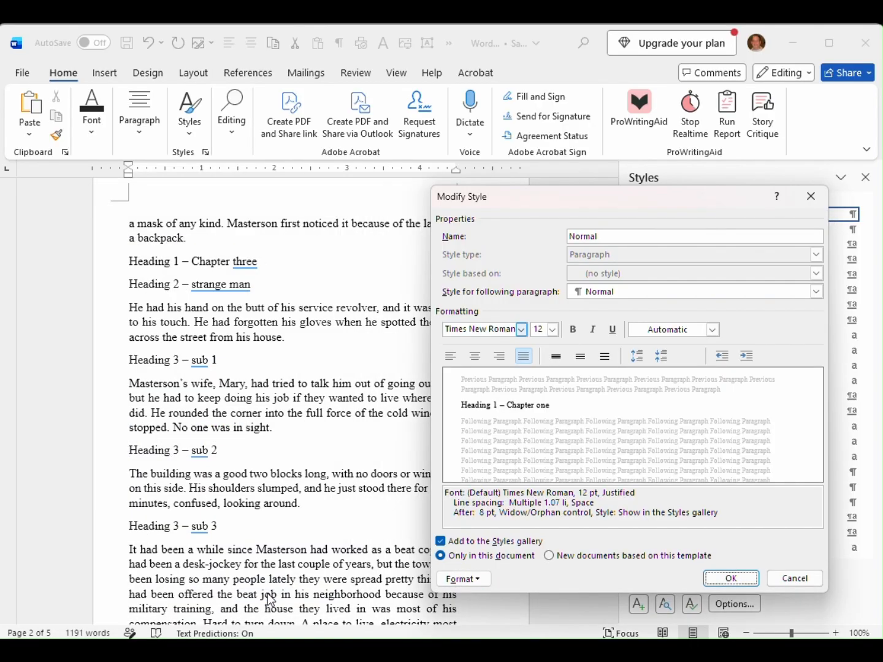
click(735, 580)
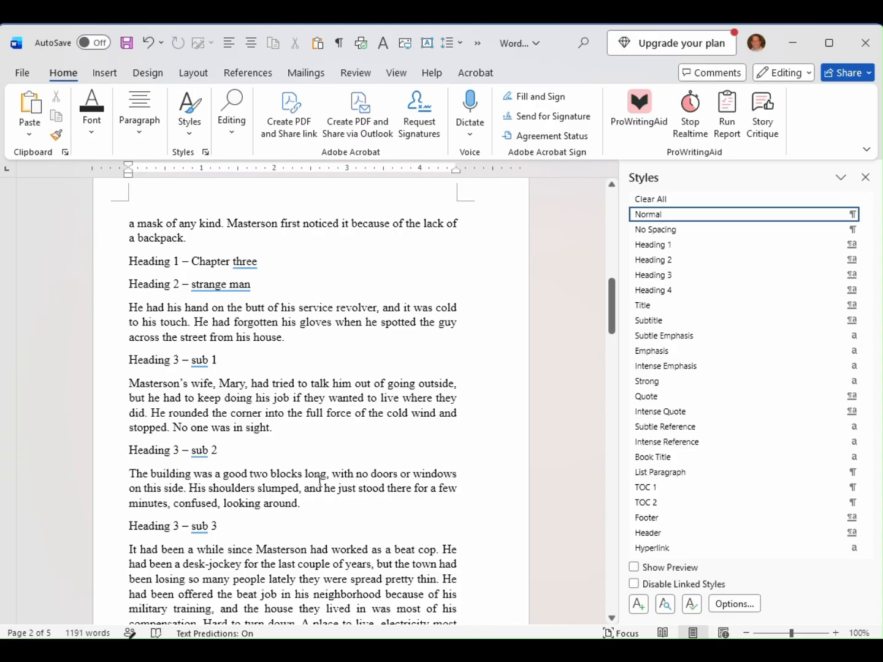
Return to the start of the document and change the Normal style's font to Bookman Old Style
scroll(319, 483, up, 15)
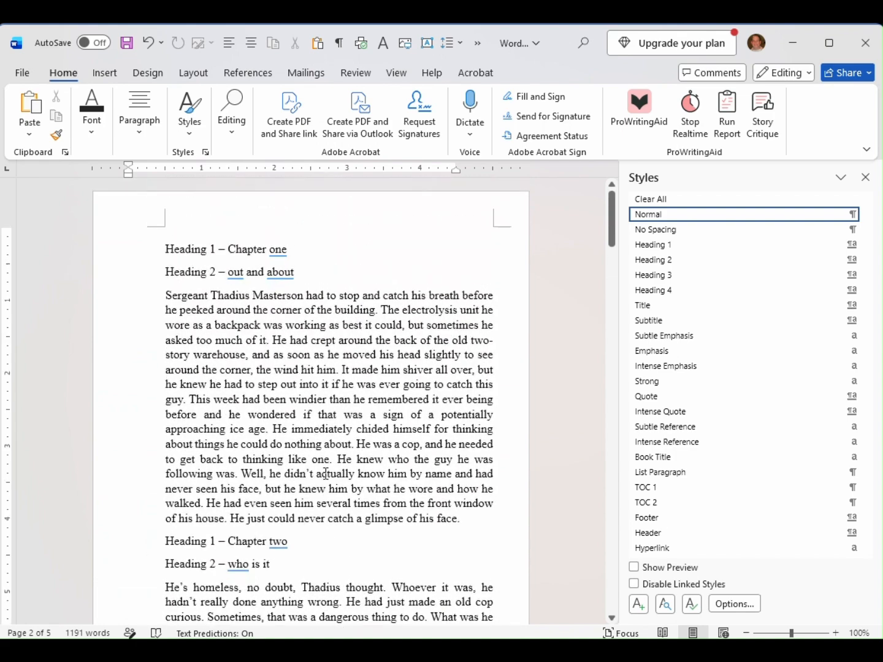
key(ctrl+Home)
right_click(647, 218)
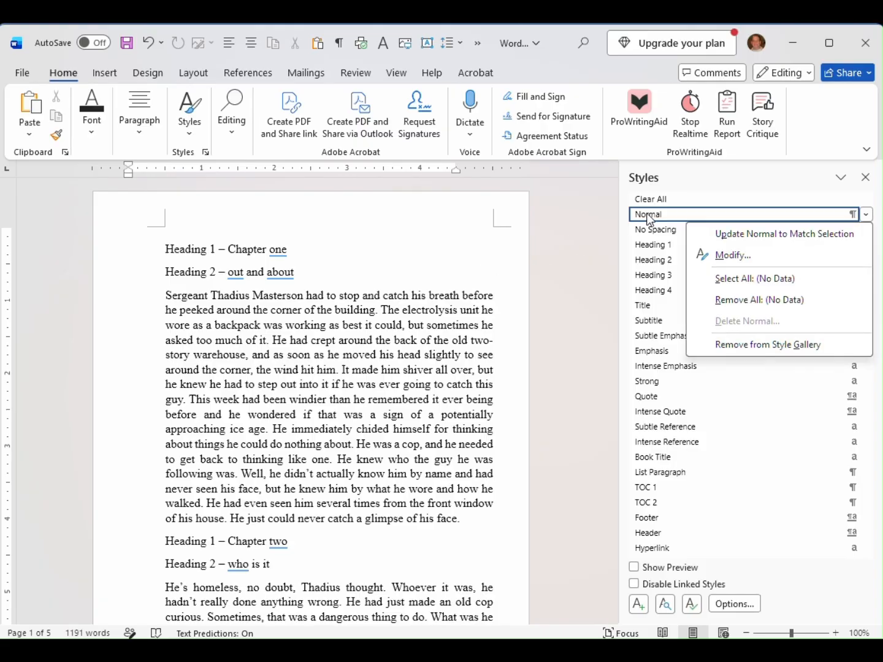
click(725, 257)
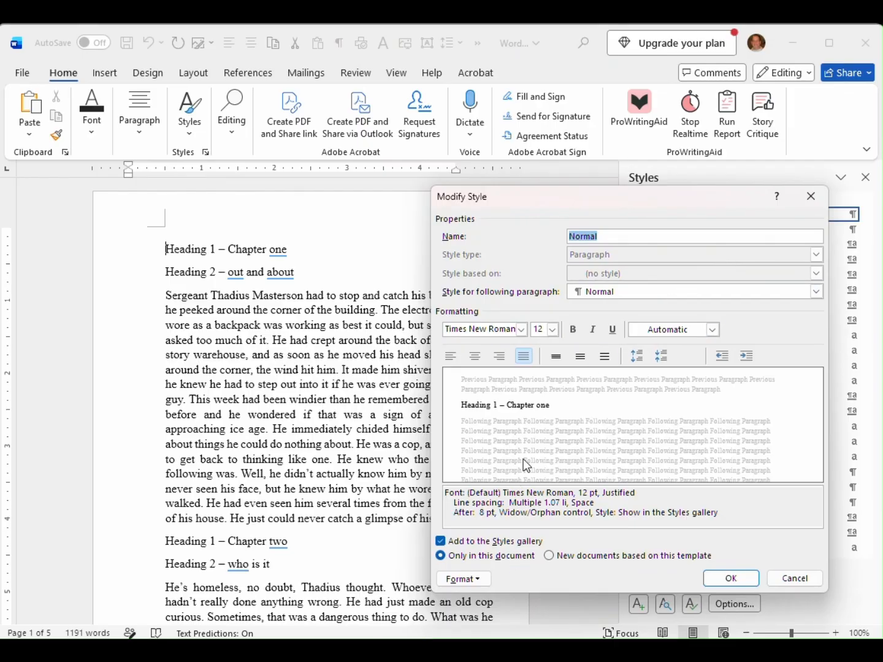
click(522, 329)
click(522, 330)
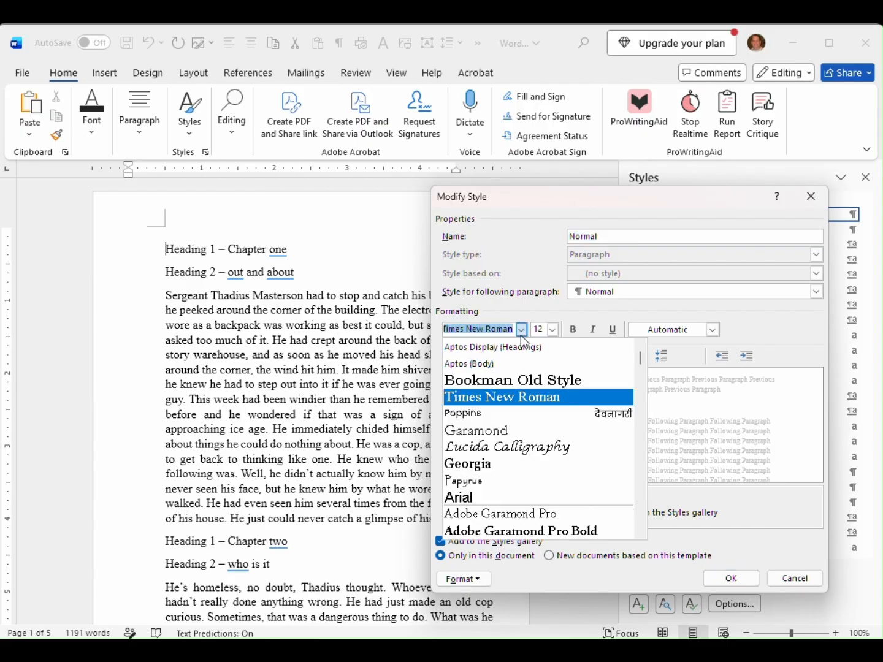
click(511, 381)
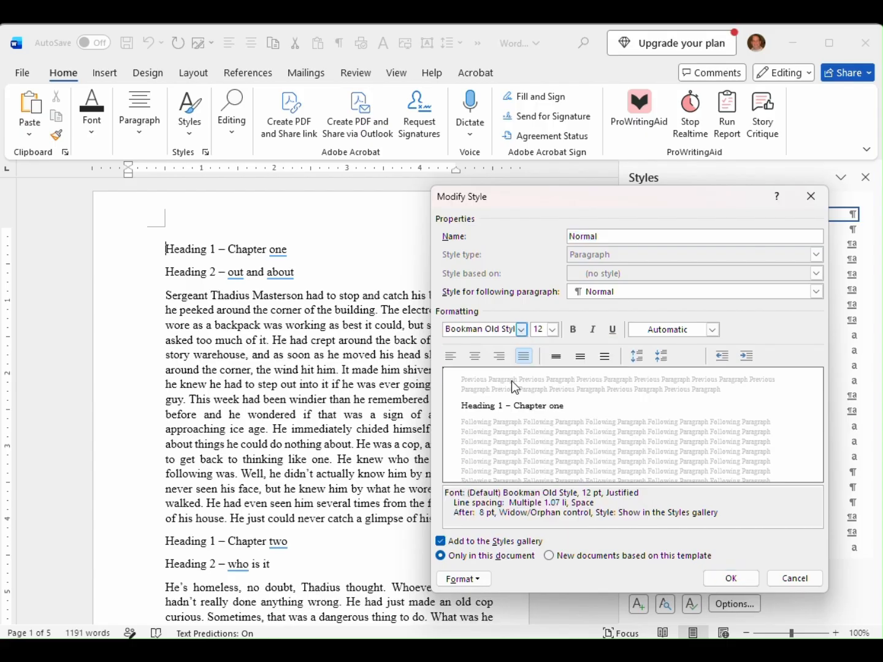
Set the Normal style's font size to 14 pt, apply the modification and review the text throughout the document
click(553, 331)
click(540, 394)
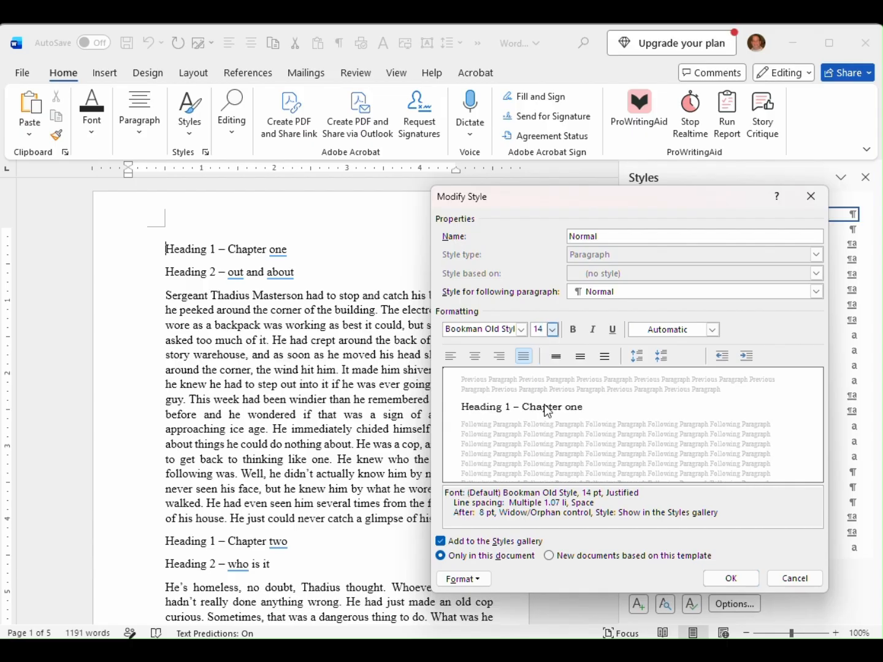
click(729, 579)
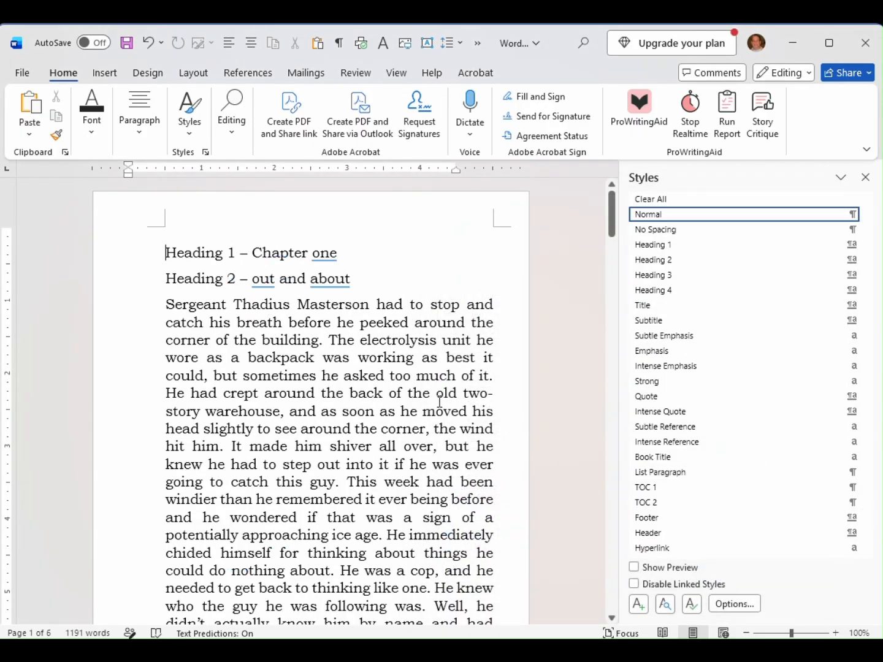
scroll(451, 400, down, 4)
scroll(452, 400, down, 20)
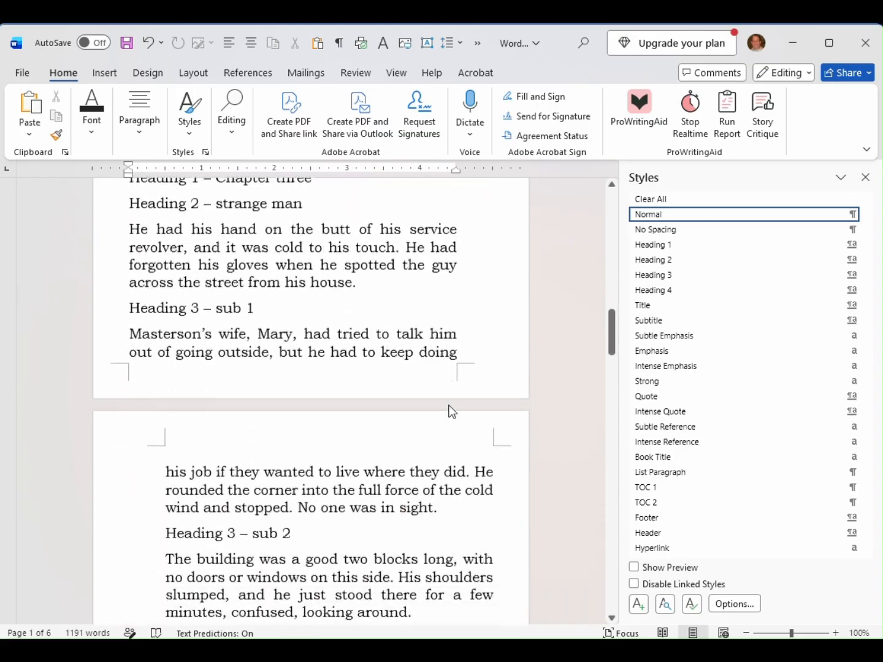
scroll(450, 406, down, 20)
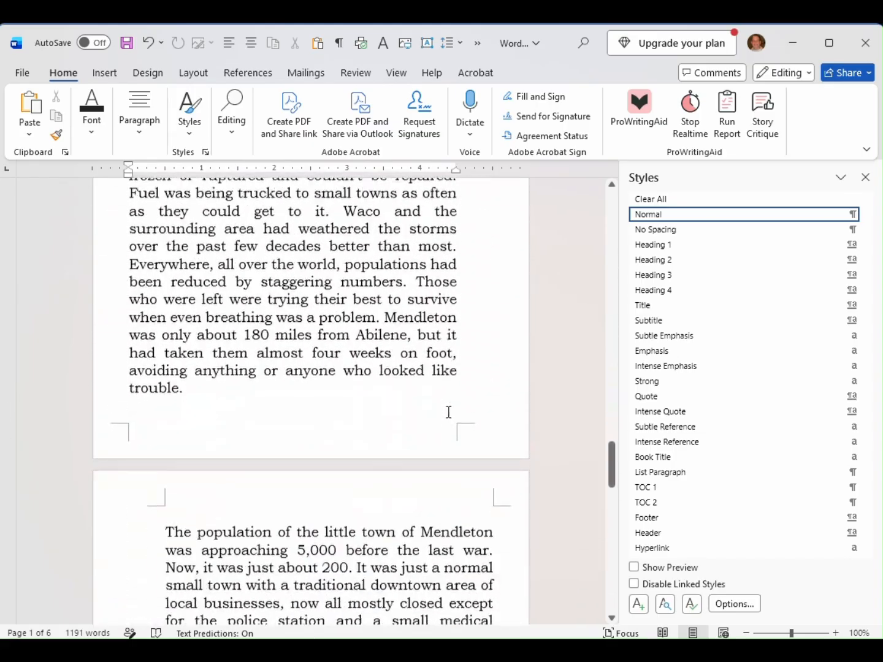
Return to the start of the document and set the Normal style's font to Times New Roman, 12 pt
scroll(448, 410, up, 7)
scroll(449, 412, up, 20)
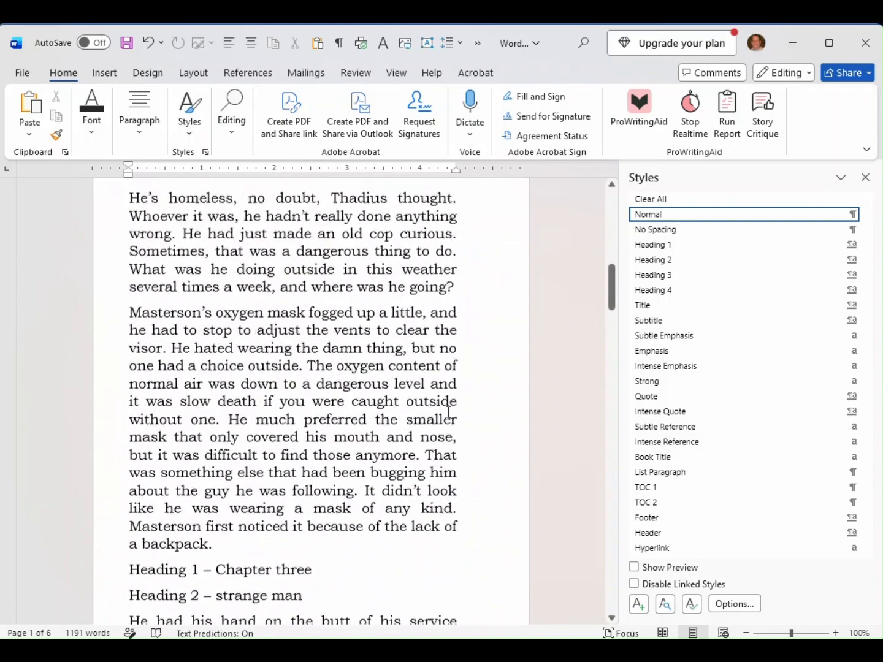
scroll(449, 411, up, 15)
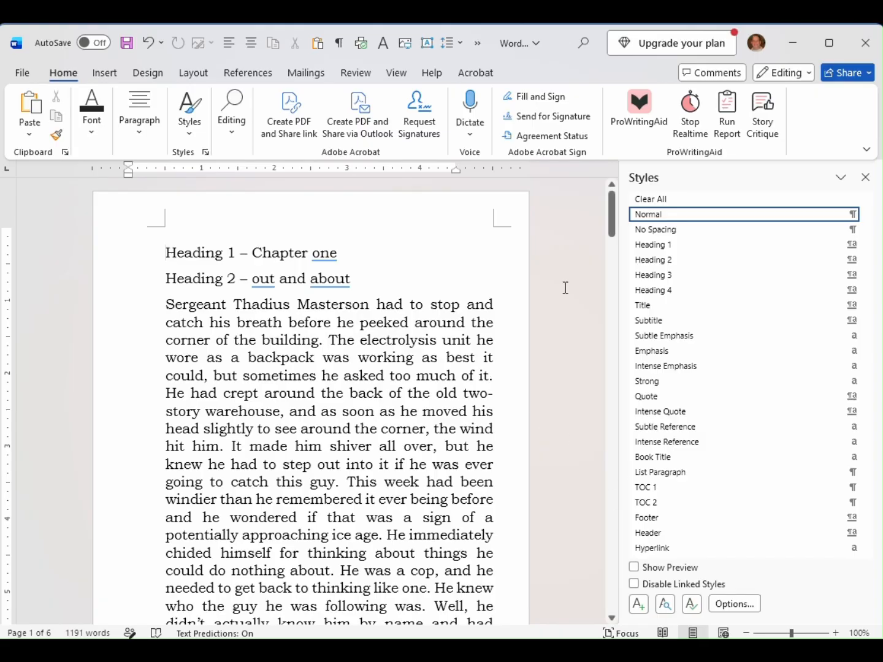
right_click(653, 221)
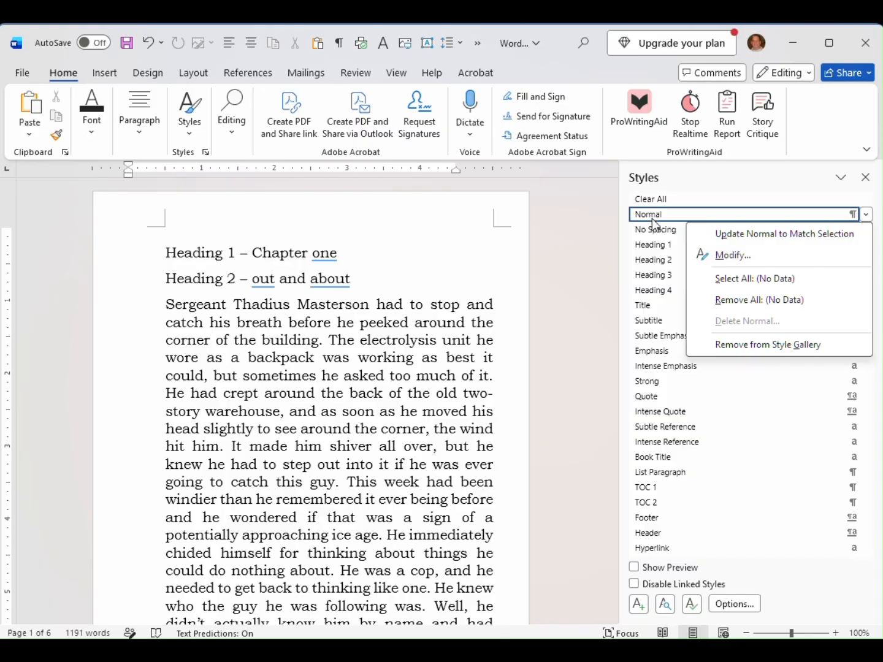
click(713, 254)
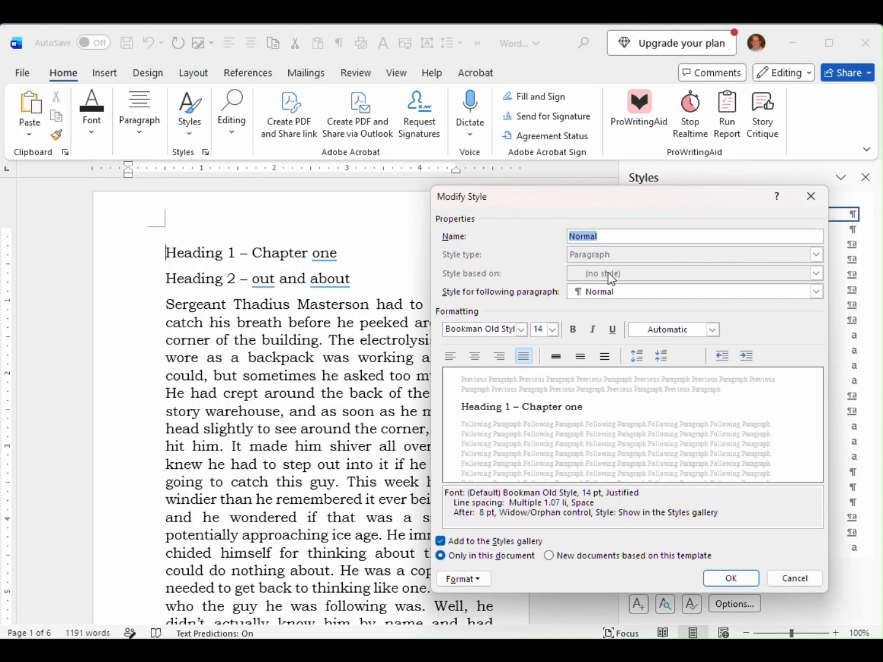
click(522, 329)
click(498, 397)
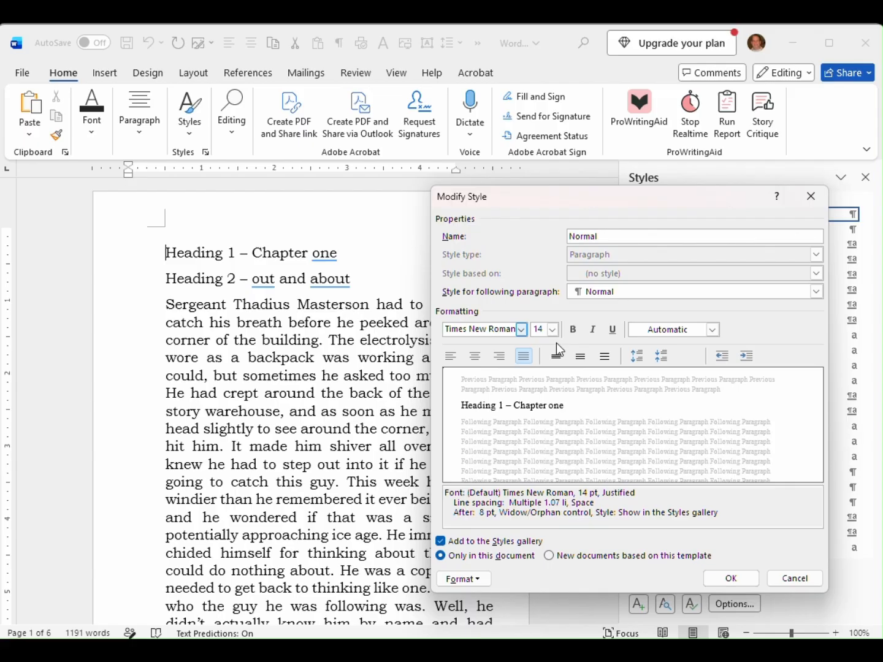
click(554, 329)
click(539, 384)
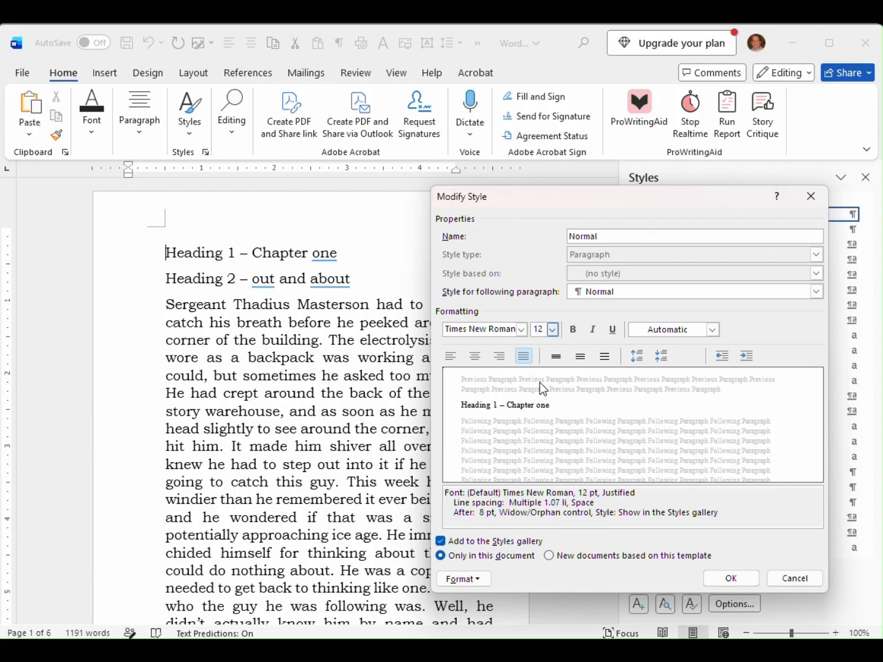
Try right alignment for the Normal style, set it to left alignment instead and apply the modification
click(499, 356)
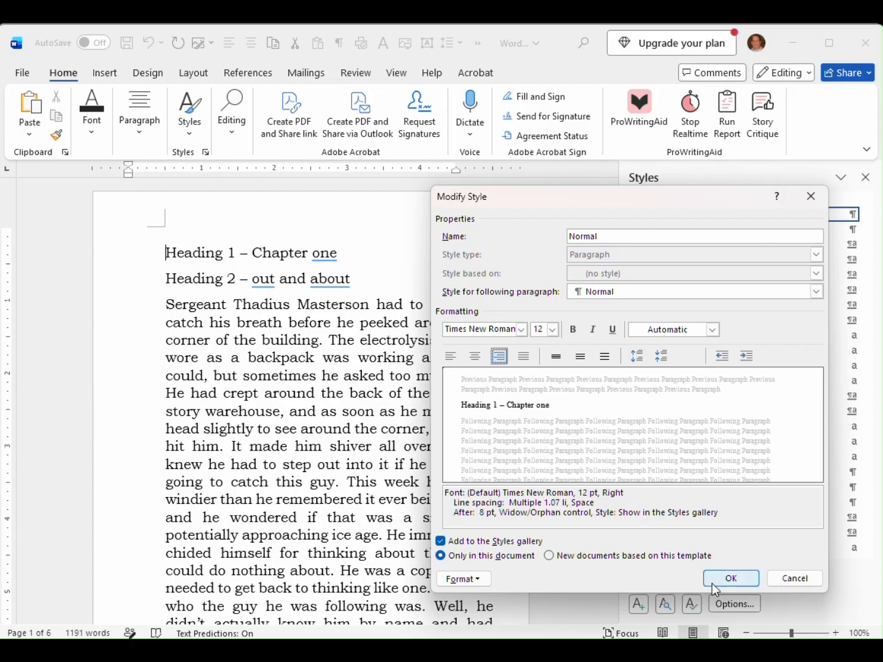
click(454, 357)
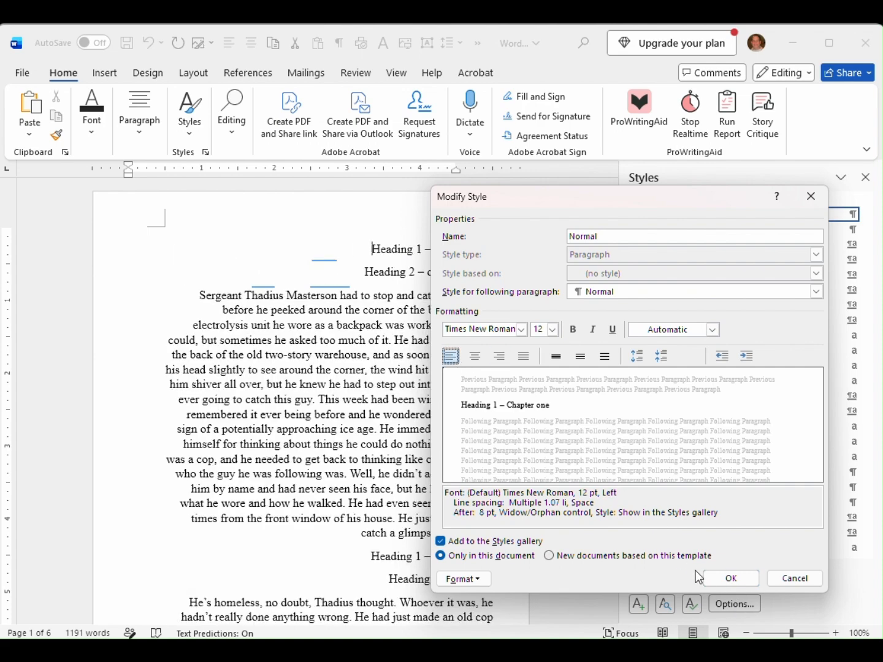
click(730, 578)
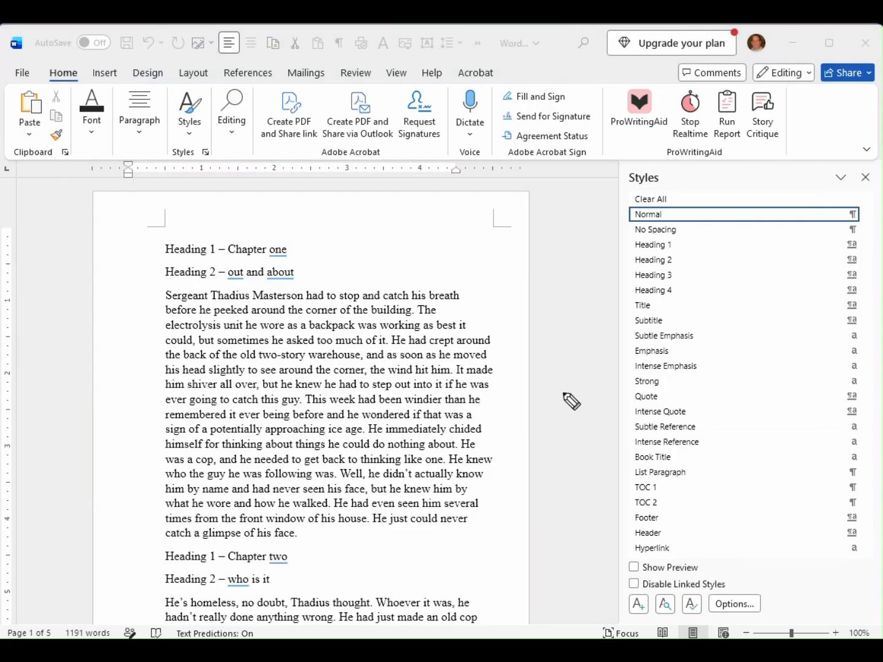
mouse_move(496, 528)
mouse_down()
mouse_move(493, 292)
mouse_move(463, 503)
mouse_up()
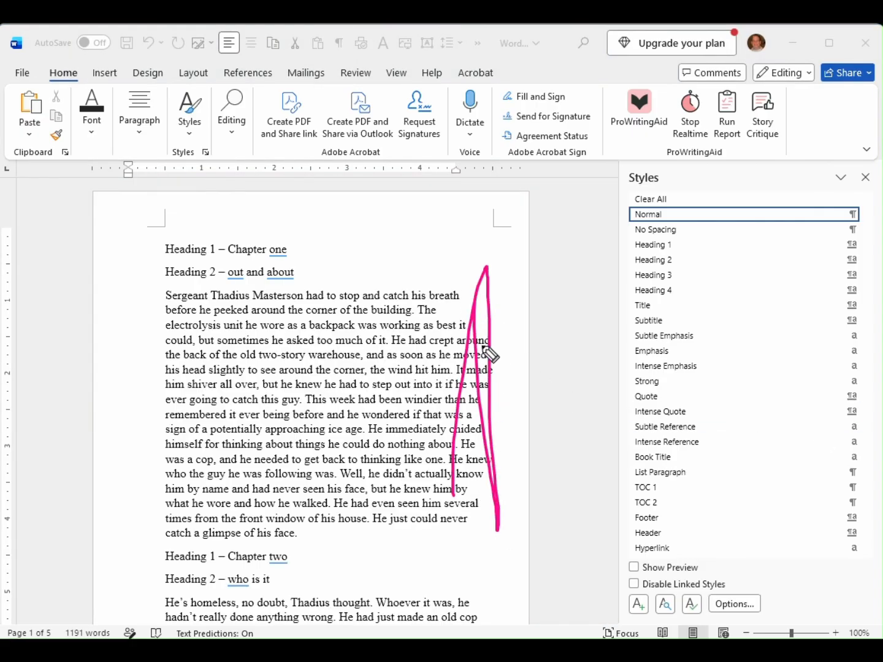
drag(486, 450, 495, 505)
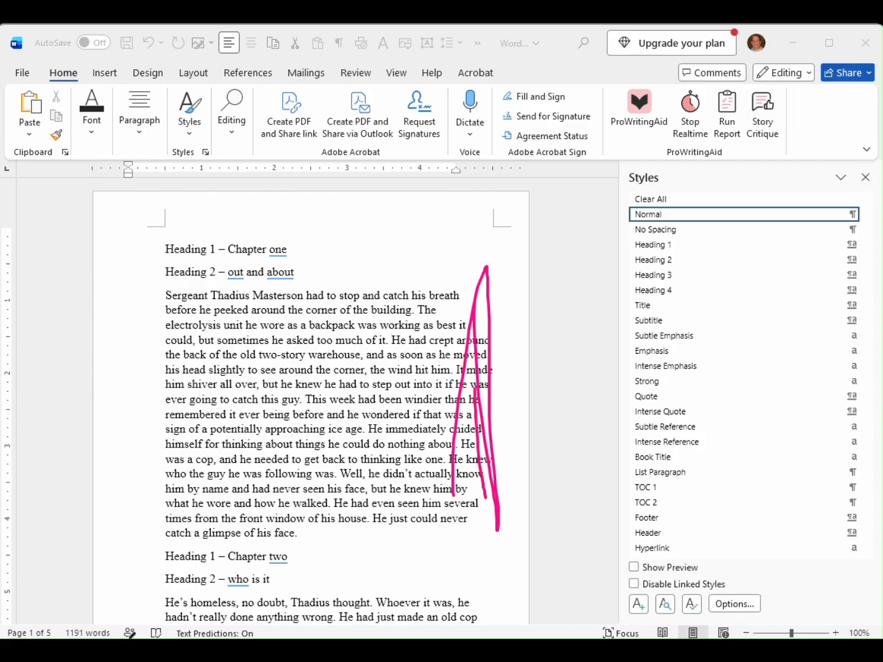
key(Escape)
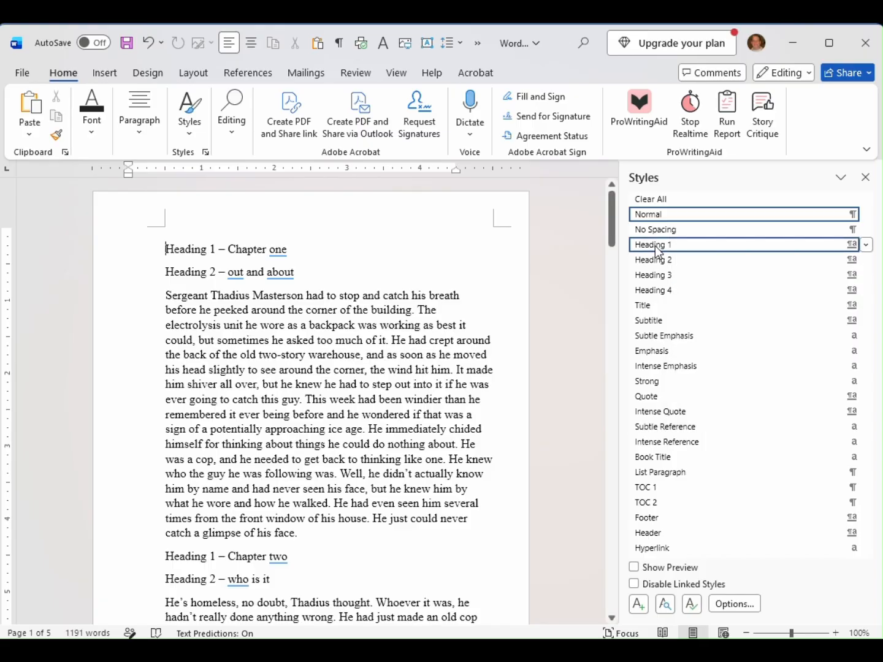
Open the Heading 1 style for modification, examine its name, font and paragraph settings, and accept them unchanged
right_click(655, 249)
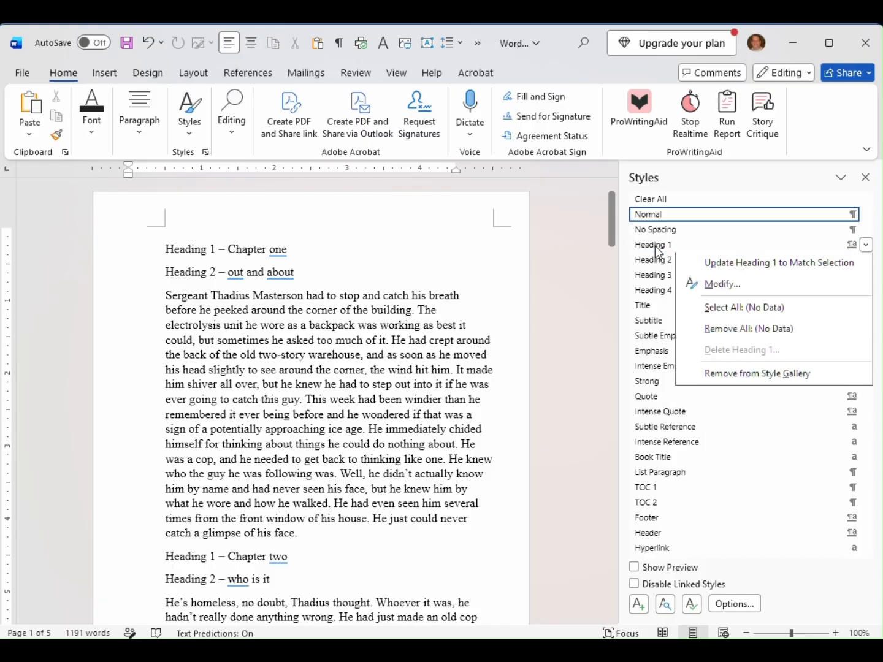
click(706, 286)
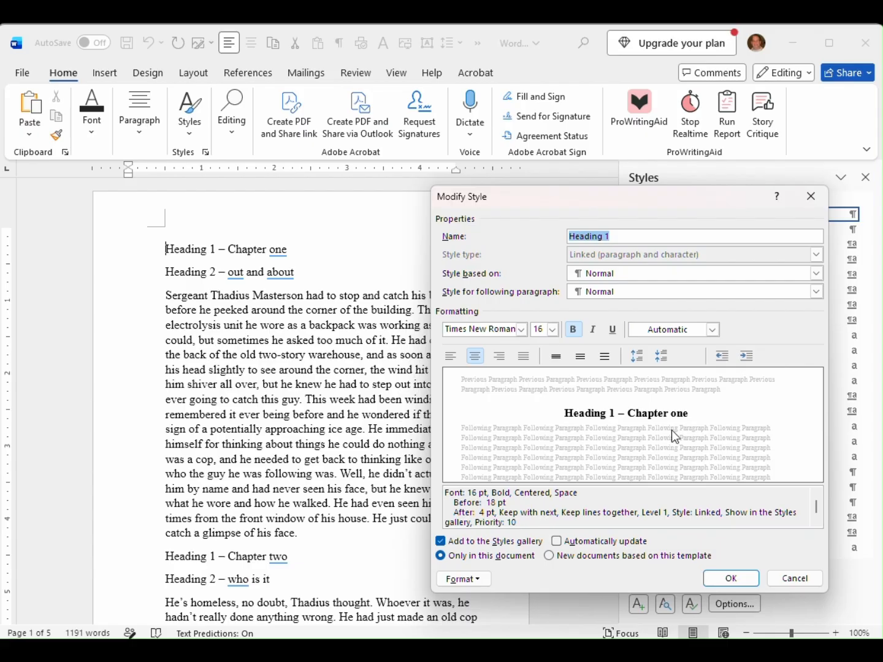
drag(585, 202, 330, 252)
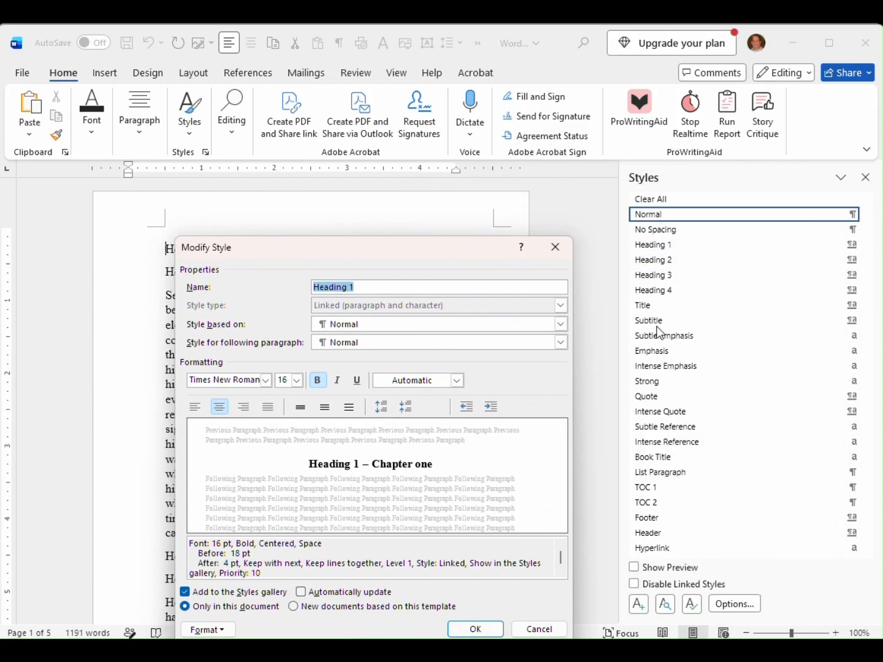
drag(434, 258, 445, 217)
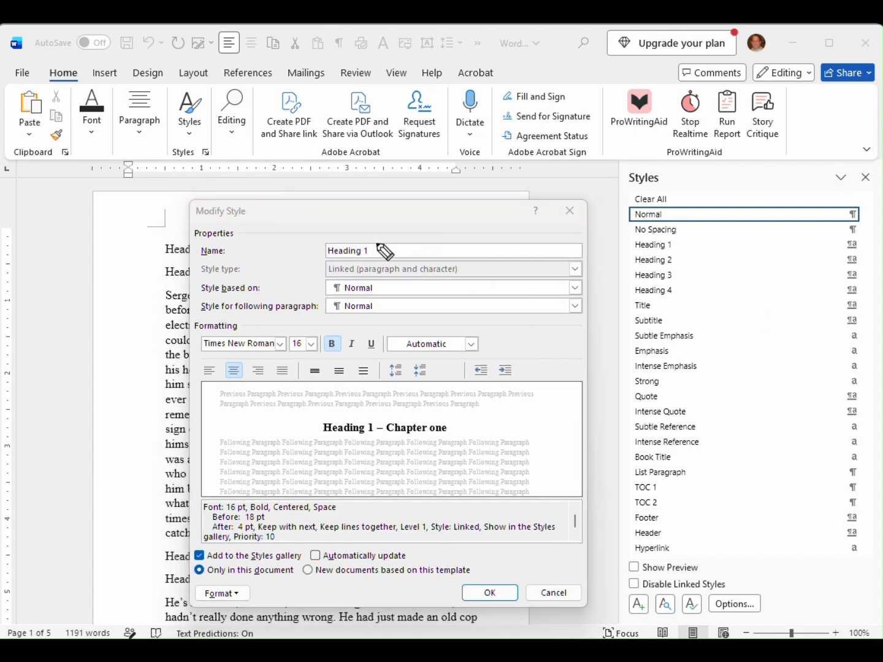
mouse_move(315, 231)
mouse_down()
mouse_move(312, 239)
mouse_move(382, 255)
mouse_move(326, 230)
mouse_up()
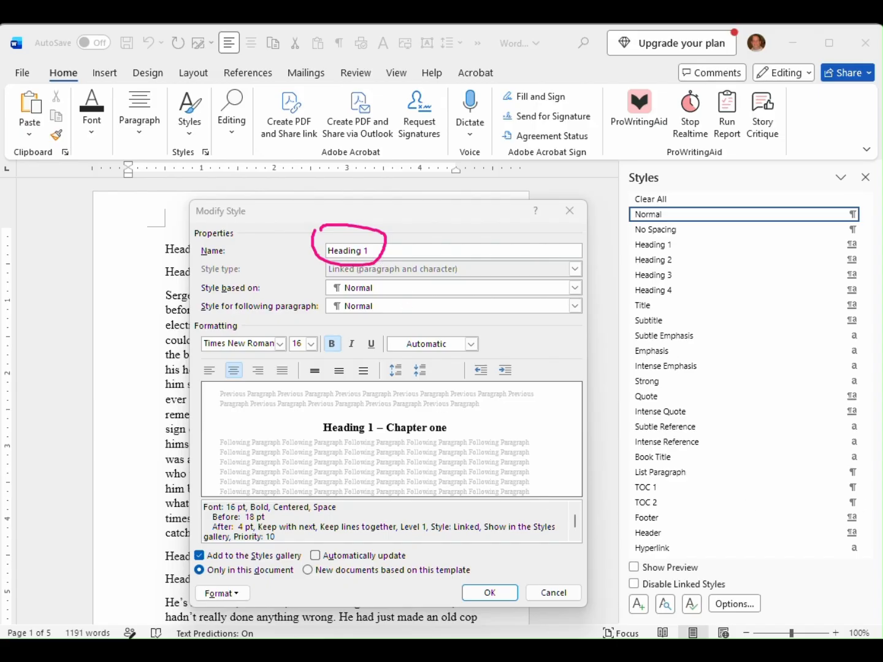
key(Escape)
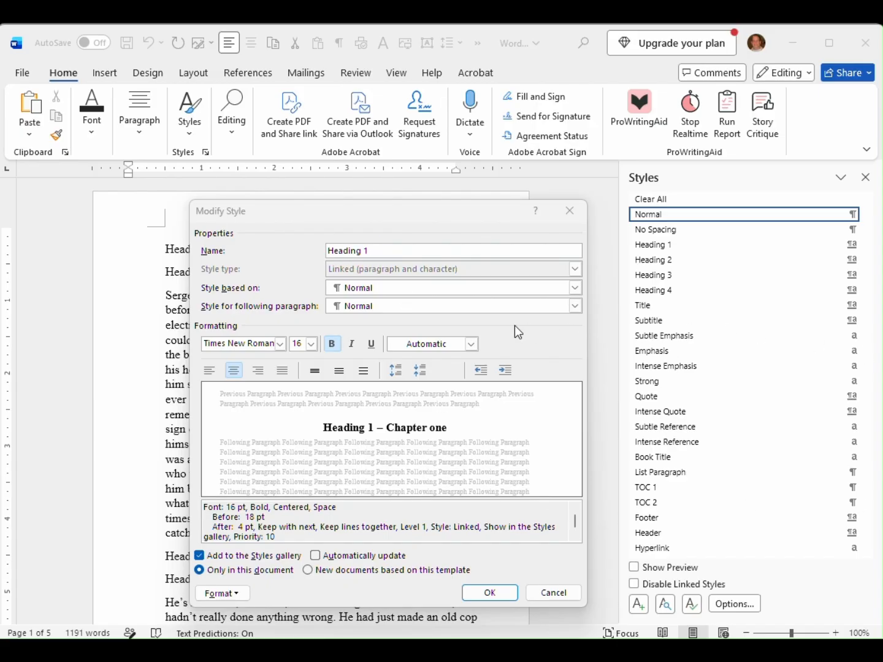
drag(353, 213, 604, 179)
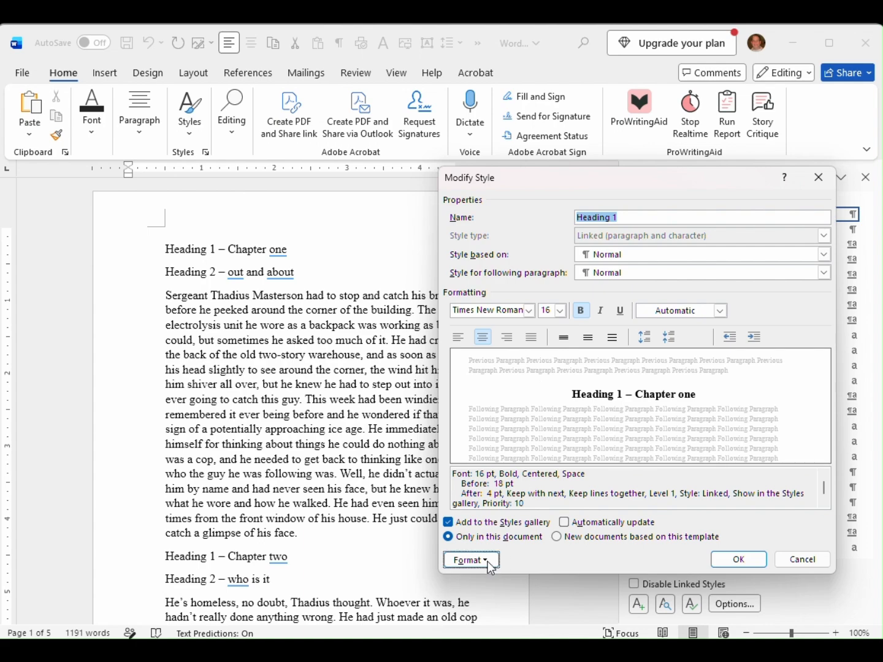
click(736, 560)
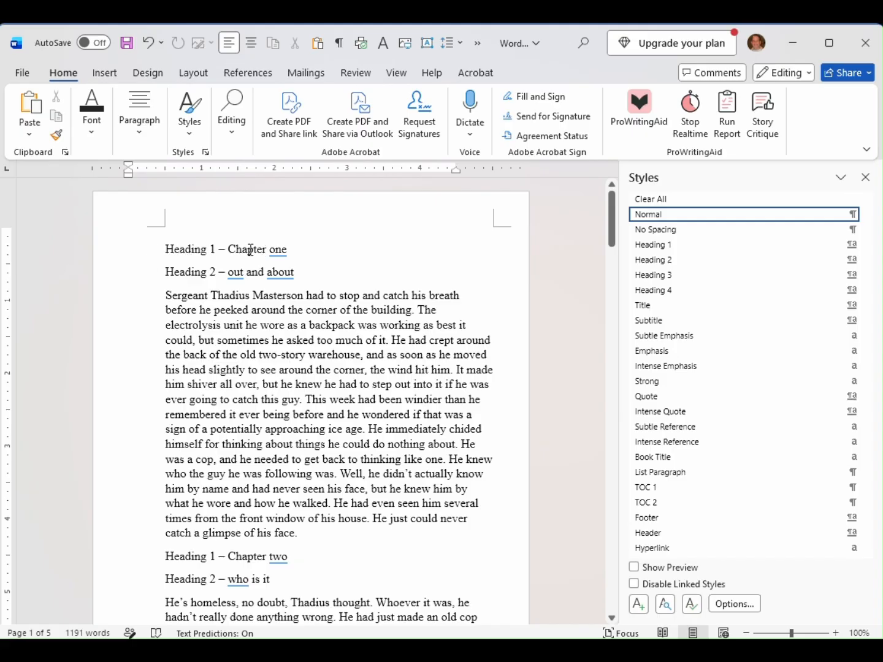
Apply the Heading 1 style to the "Heading 1 – Chapter one" line and compare it with the text below
click(650, 245)
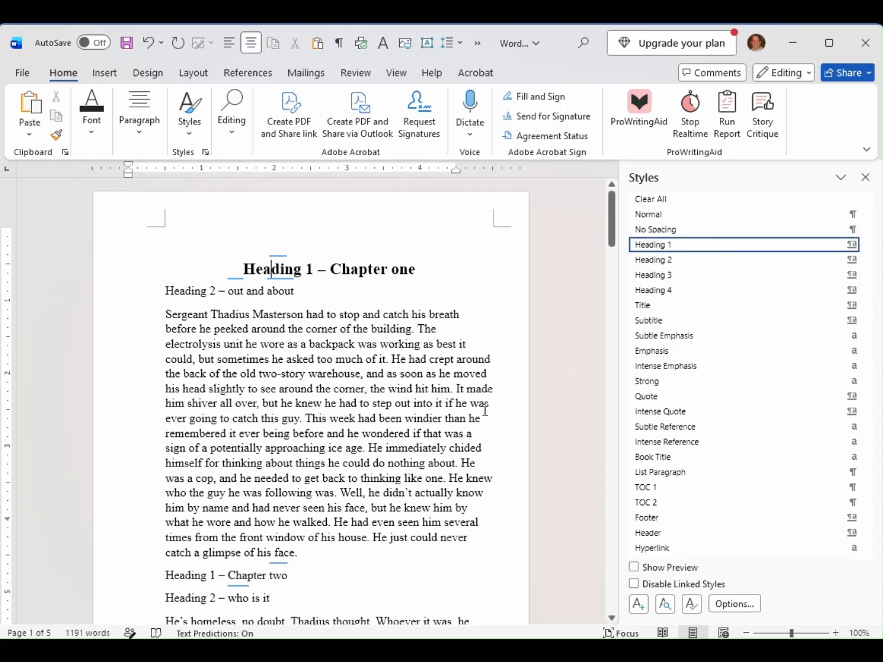
click(495, 342)
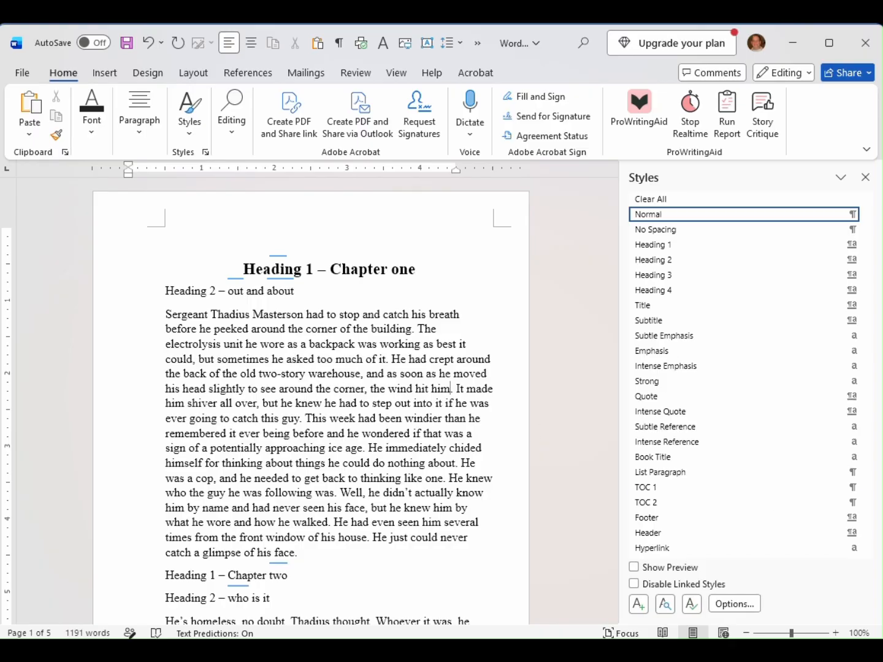
key(ctrl+2)
mouse_move(252, 244)
mouse_down()
mouse_move(224, 271)
mouse_move(304, 278)
mouse_move(256, 243)
mouse_up()
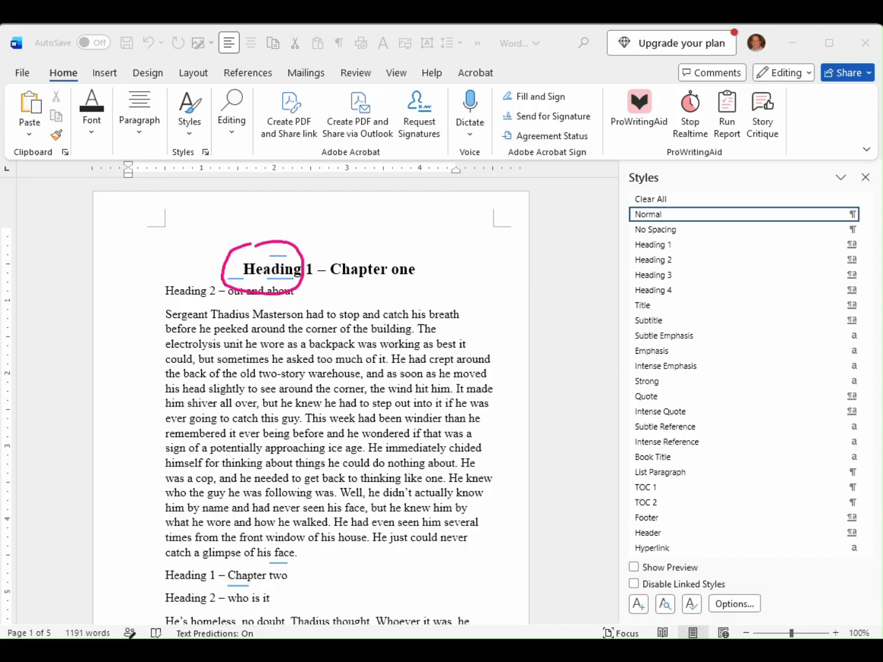
key(Escape)
scroll(433, 371, down, 11)
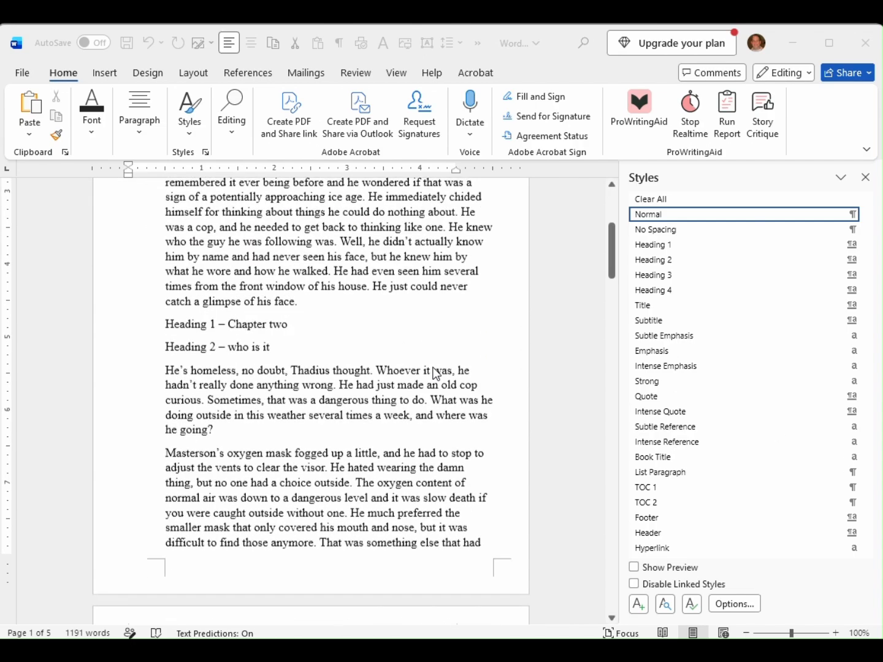
scroll(433, 368, up, 8)
scroll(431, 367, up, 3)
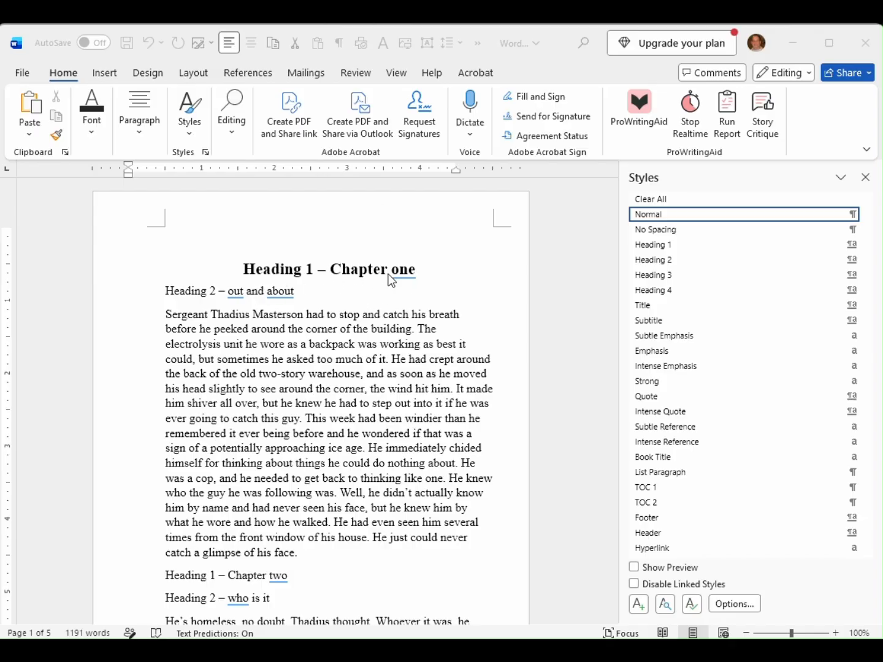
Open the Heading 2 style for modification, review its formatting and open its border settings
click(654, 262)
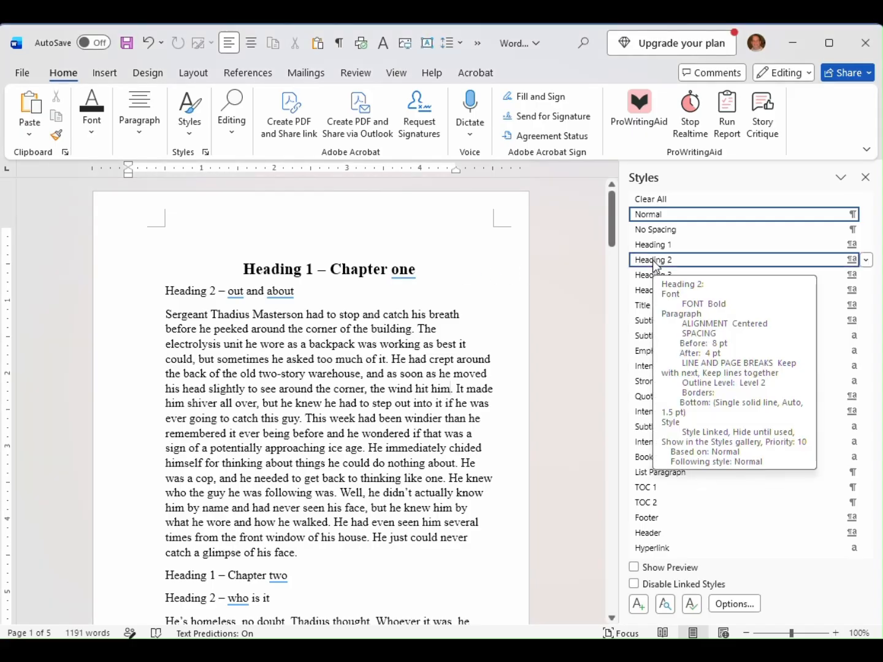
right_click(655, 265)
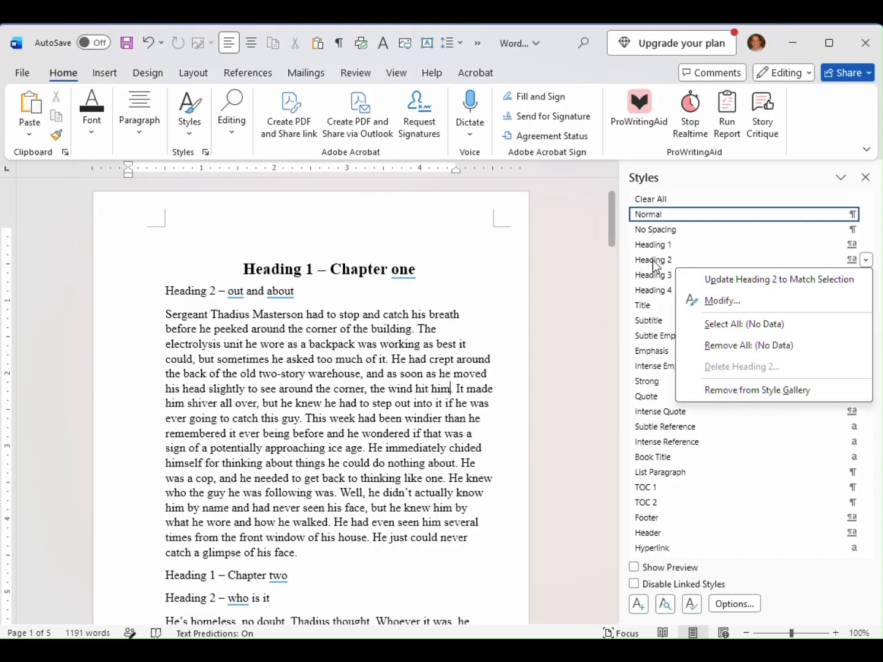
click(714, 300)
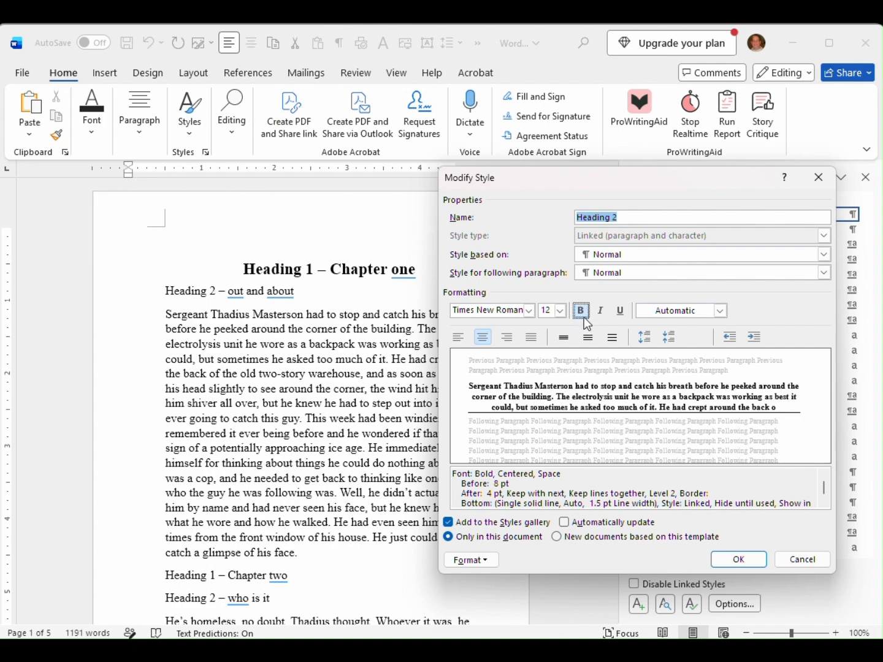
click(489, 563)
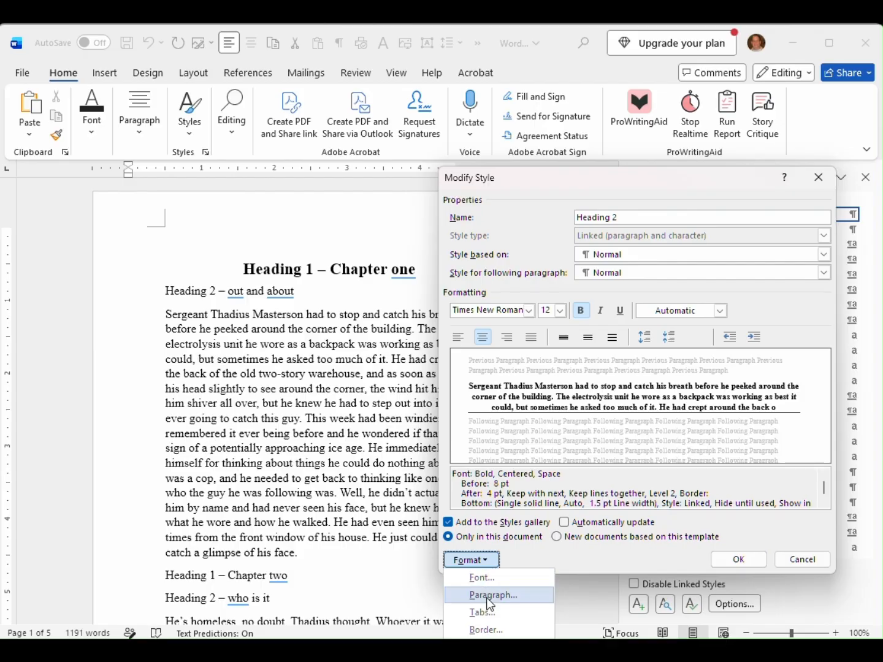
click(489, 631)
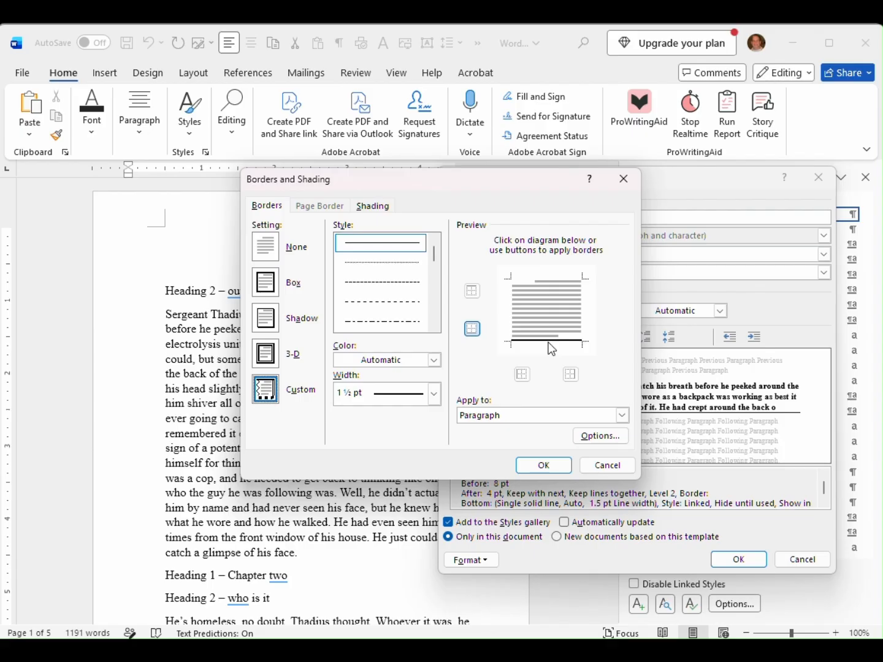
Try adding left, right and top borders to the Heading 2 style, remove them again and accept only the bottom border
click(504, 313)
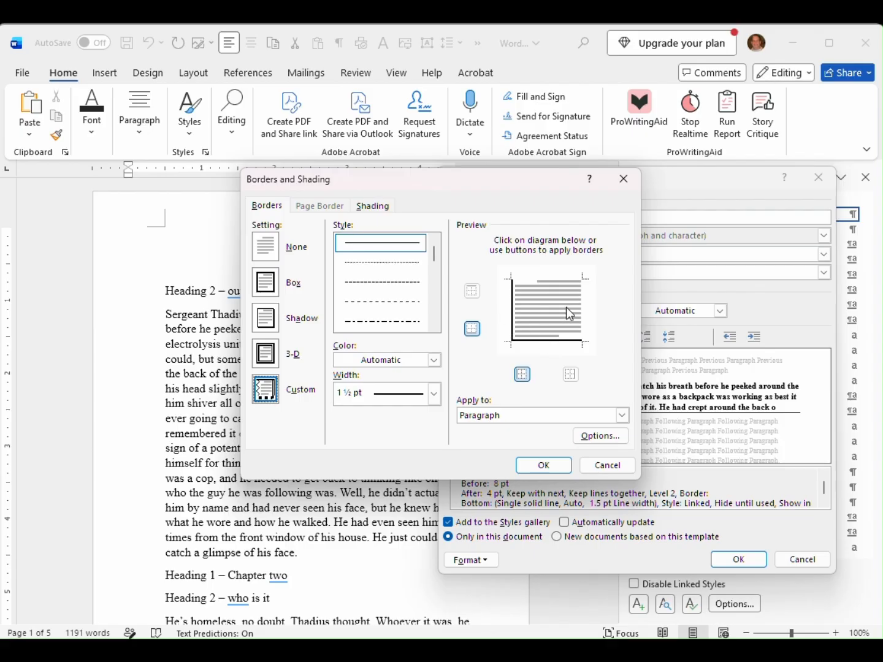
click(583, 309)
click(540, 279)
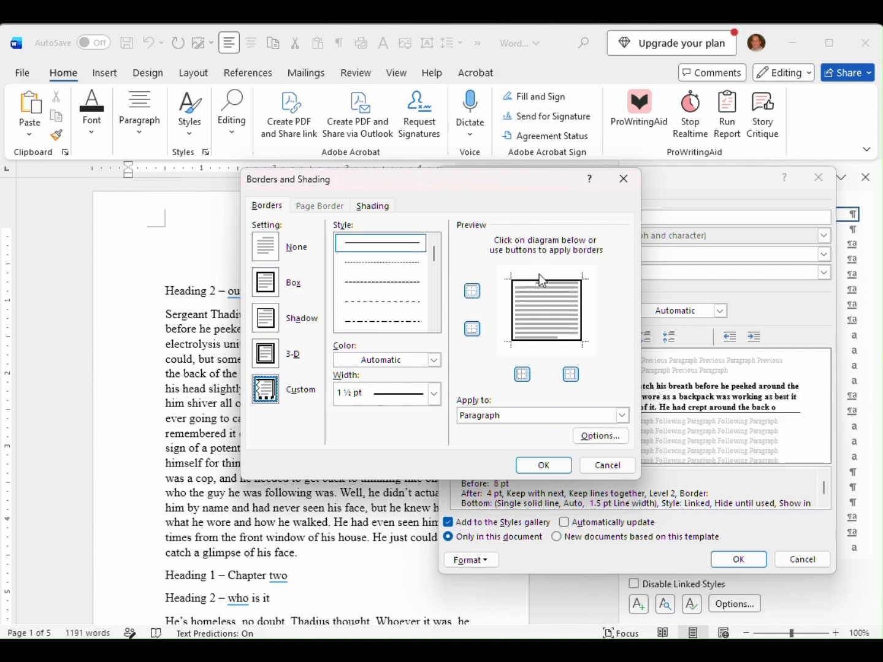
click(538, 274)
click(515, 314)
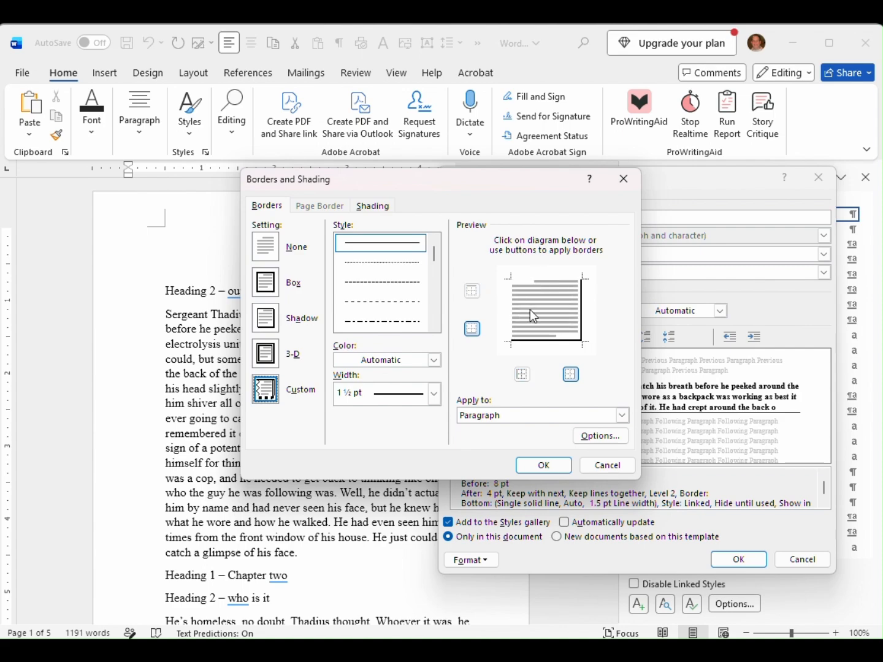
click(585, 312)
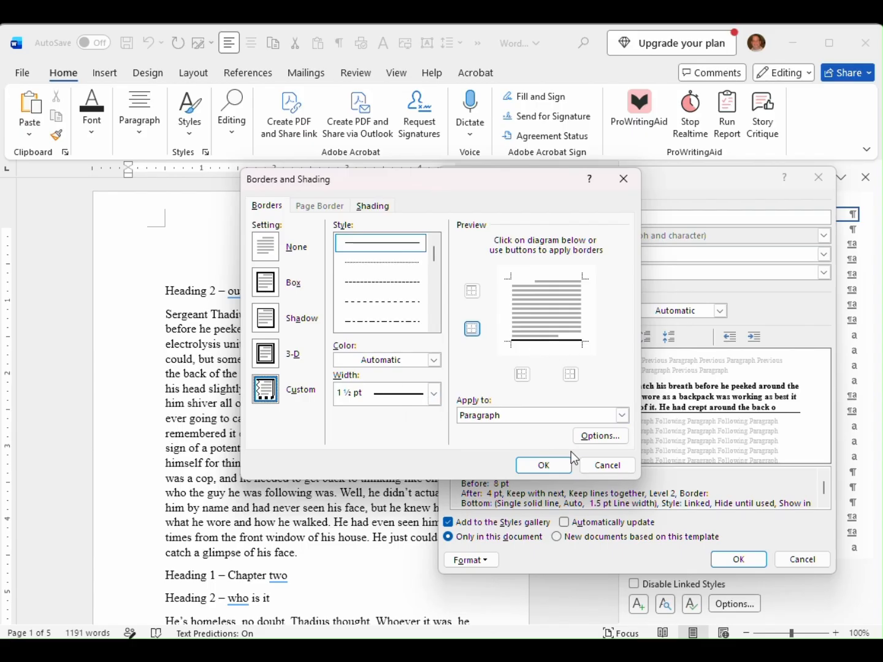
click(548, 468)
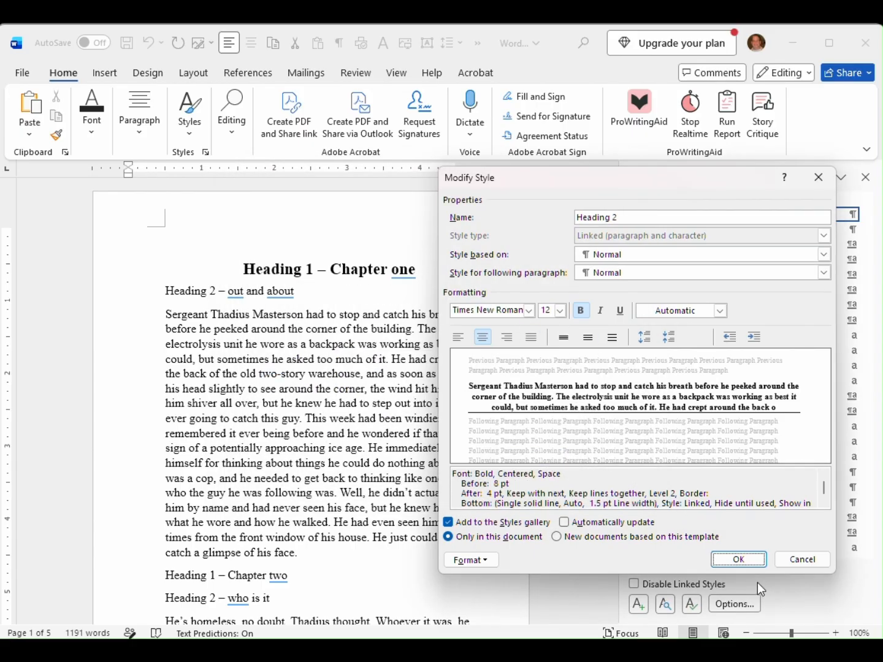
Accept the Heading 2 style modification and apply the style to the "Heading 2 – out and about" line
click(739, 560)
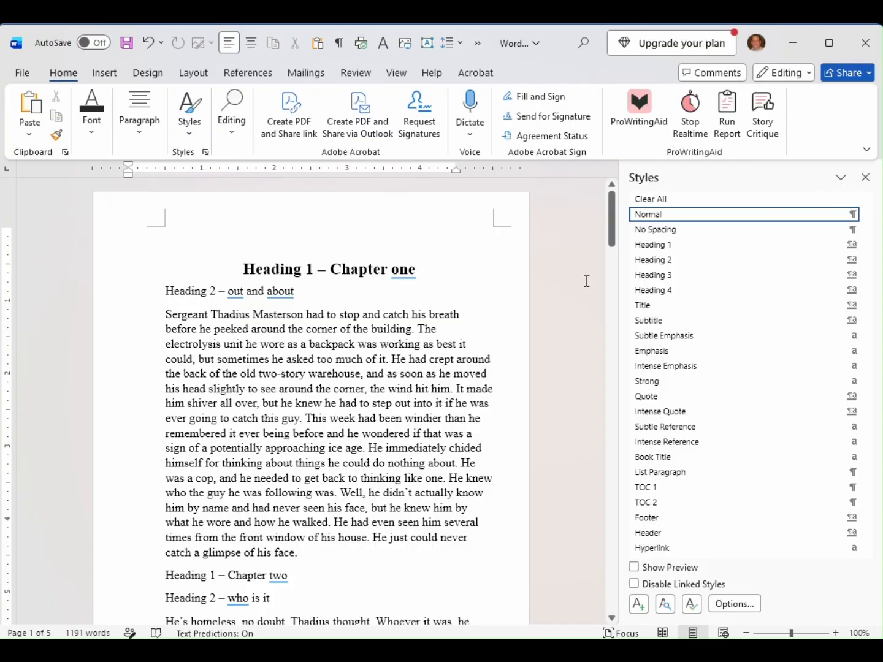
click(642, 265)
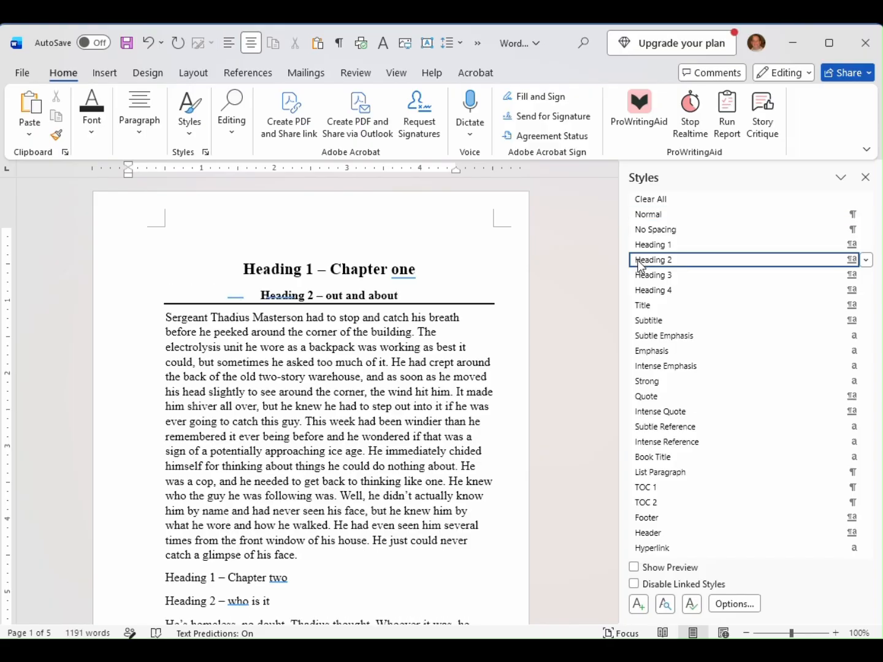
scroll(381, 381, down, 7)
scroll(390, 395, up, 7)
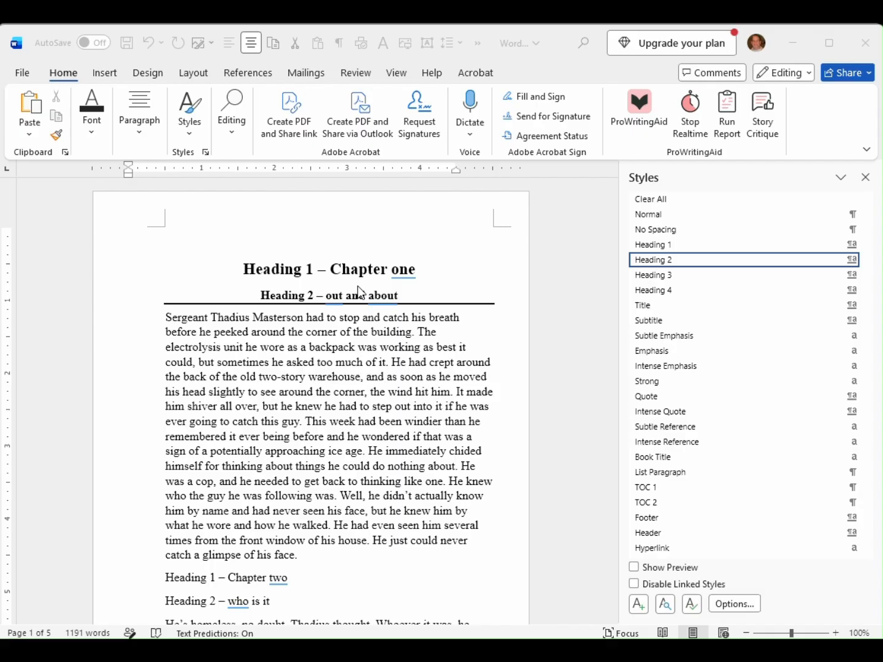
Apply Heading 1 to the "Heading 1 – Chapter two" line and Heading 2 to the "Heading 2 – who is it" line
scroll(358, 305, down, 4)
scroll(359, 313, down, 2)
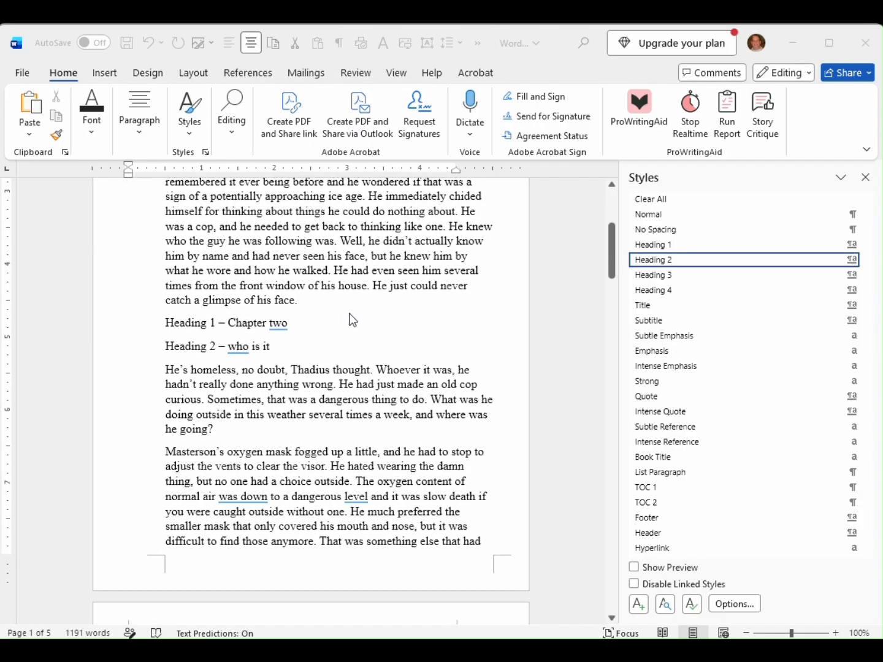
click(190, 322)
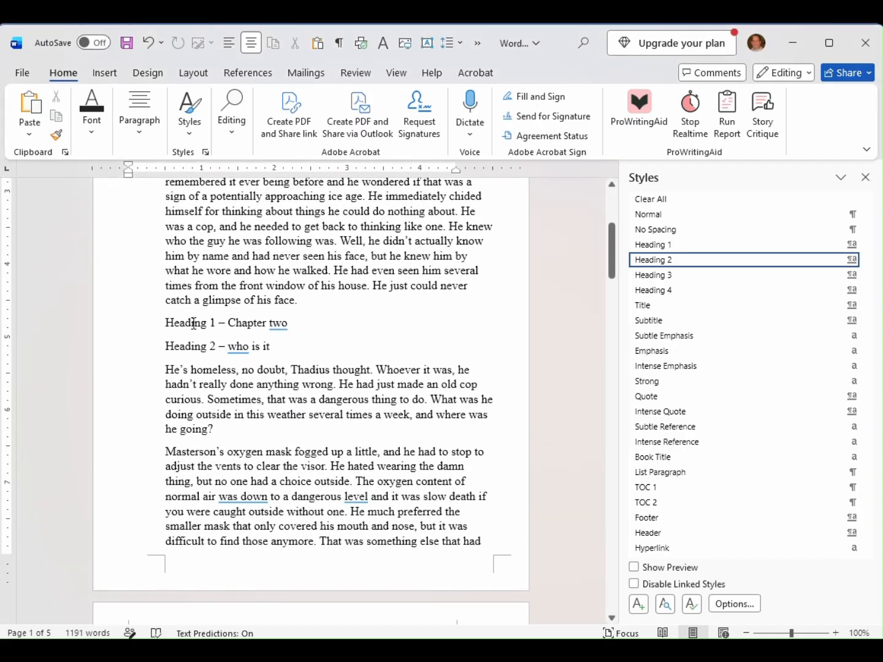
click(650, 246)
click(247, 358)
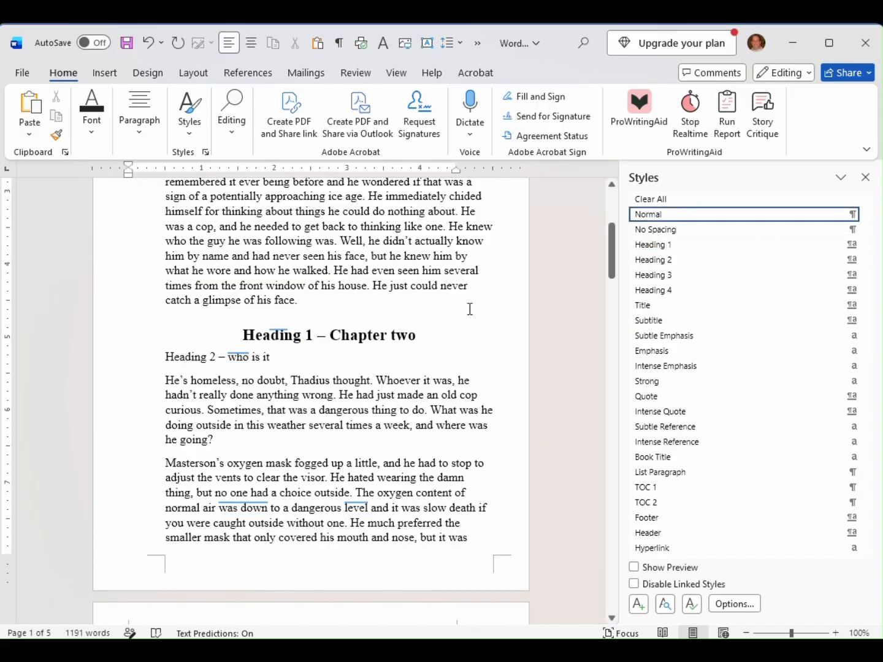
click(649, 260)
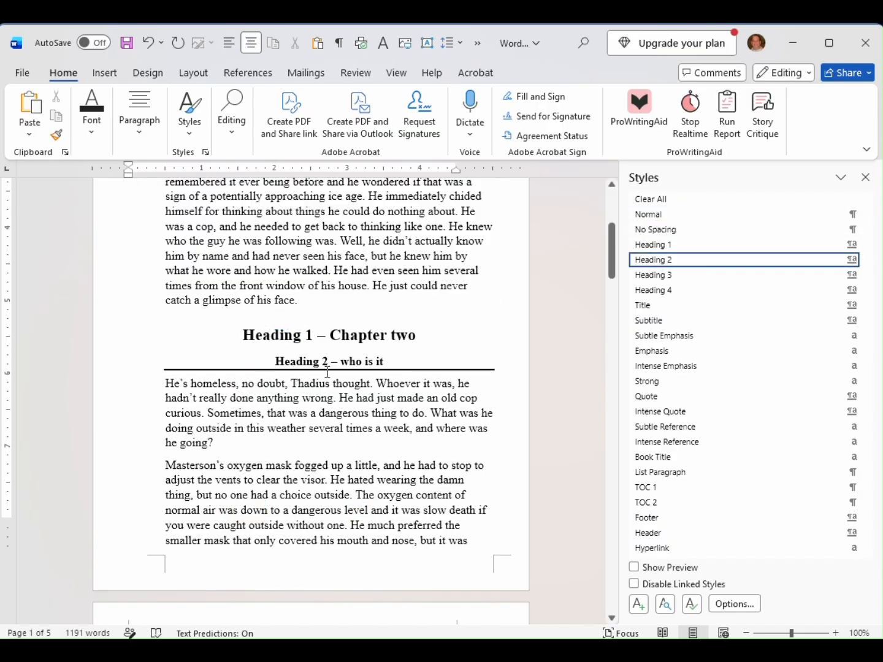
Apply Heading 1 to the "Heading 1 – Chapter three" line and Heading 2 to the "Heading 2 – strange man" line
scroll(327, 372, down, 4)
scroll(328, 372, down, 4)
click(219, 364)
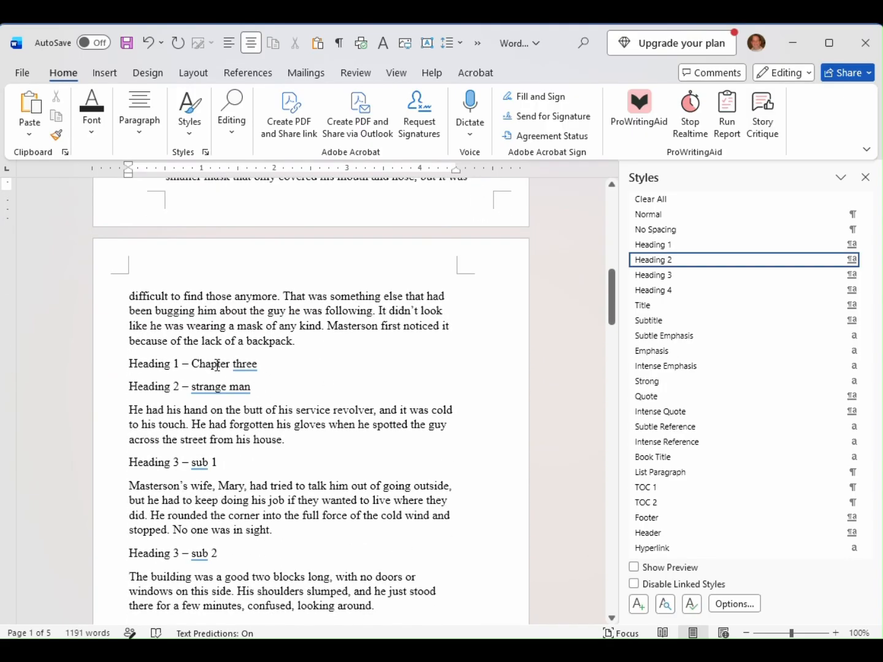
click(661, 245)
click(233, 397)
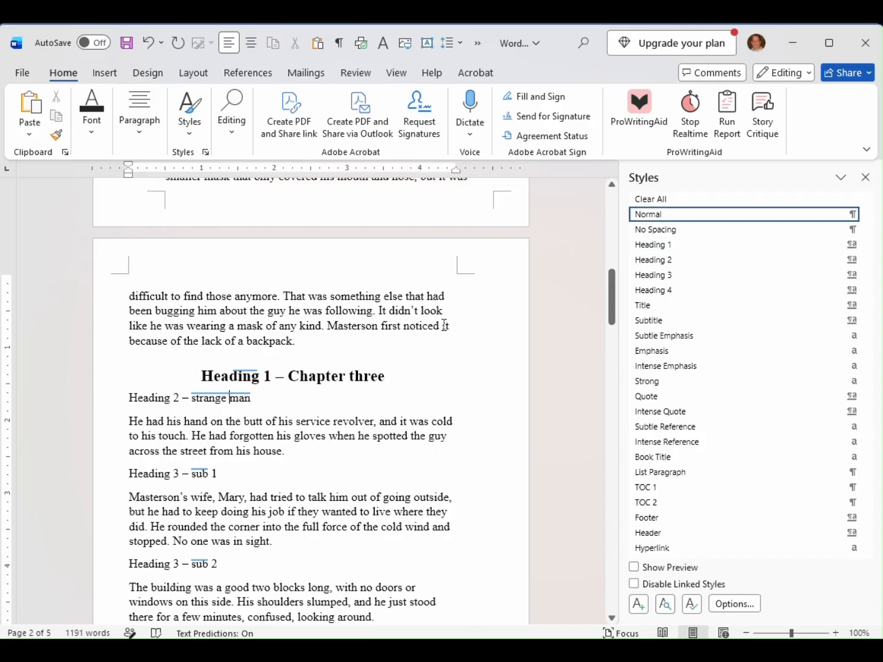
click(650, 260)
Apply the Heading 3 style to the "Heading 3" lines sub 1, sub 2 and sub 3 in chapter three
scroll(231, 347, down, 3)
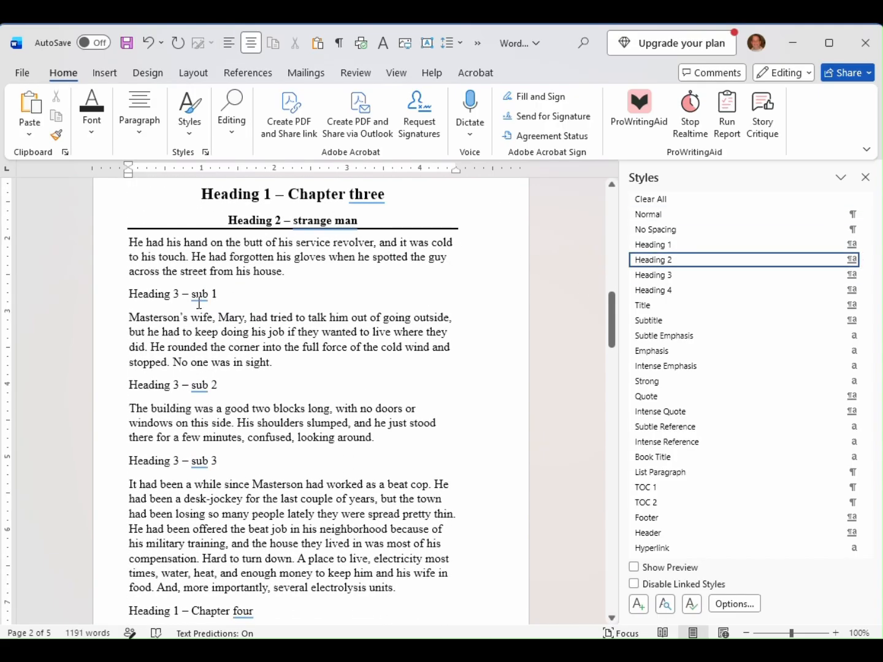
click(198, 302)
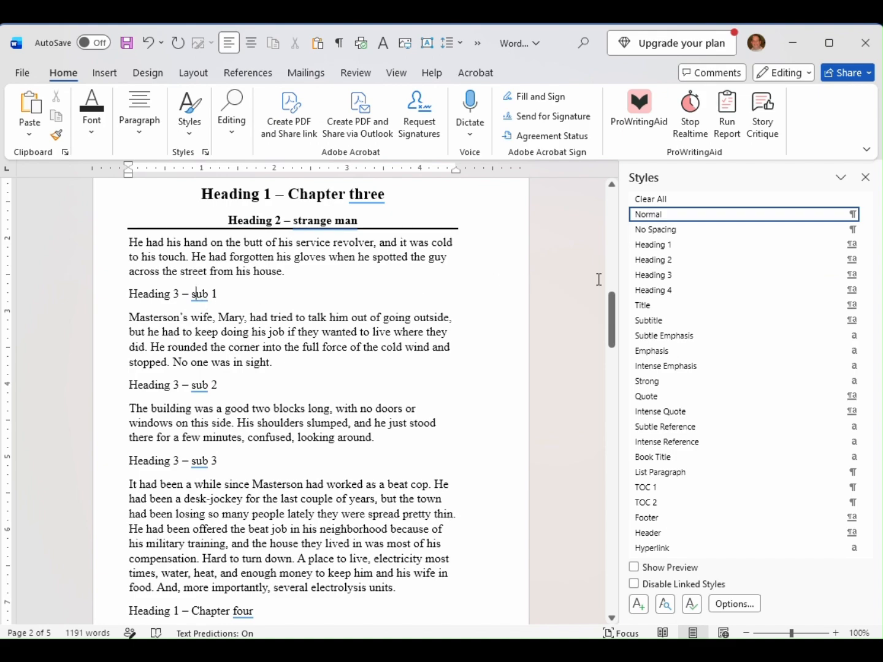
click(658, 281)
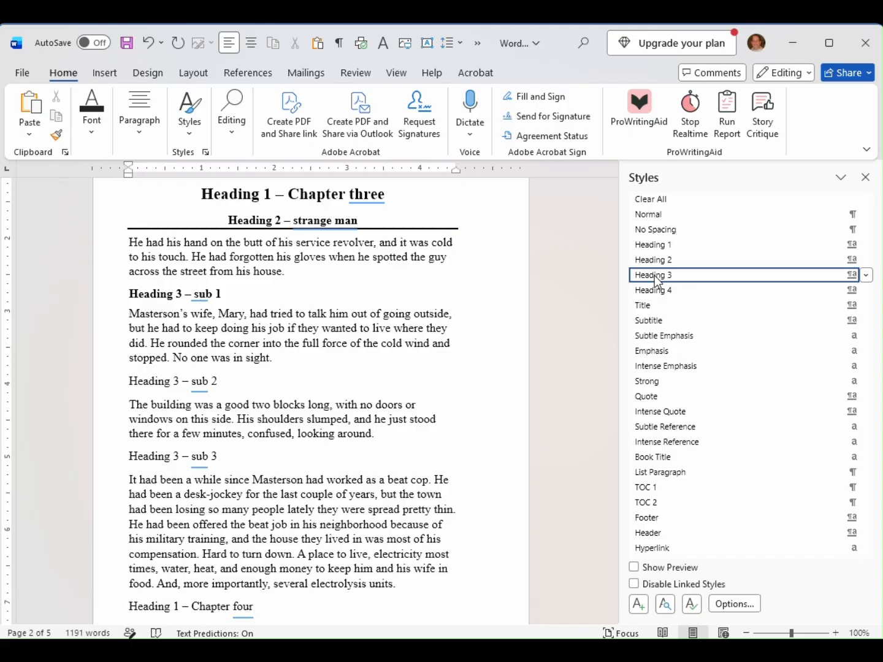
click(149, 380)
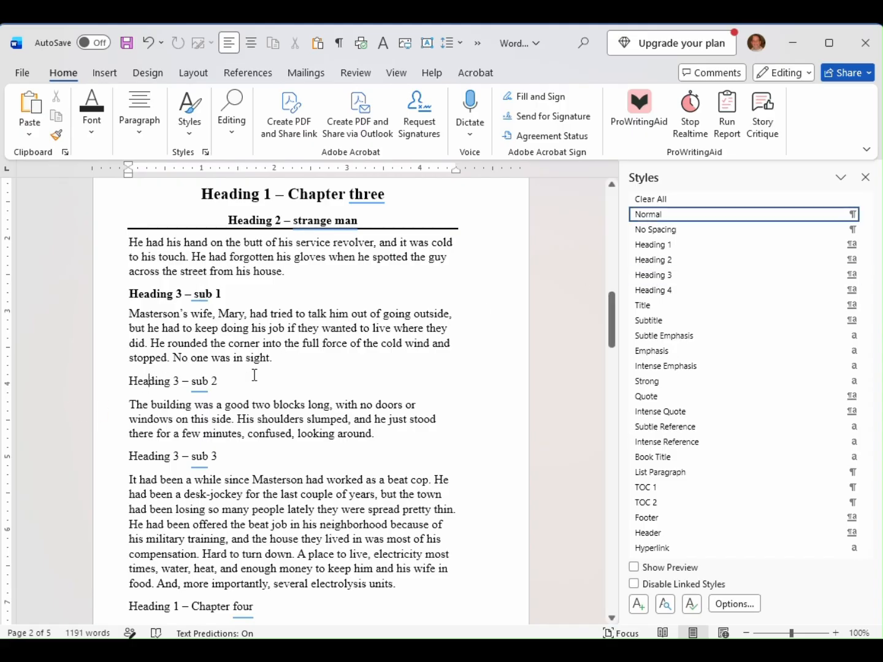
click(641, 274)
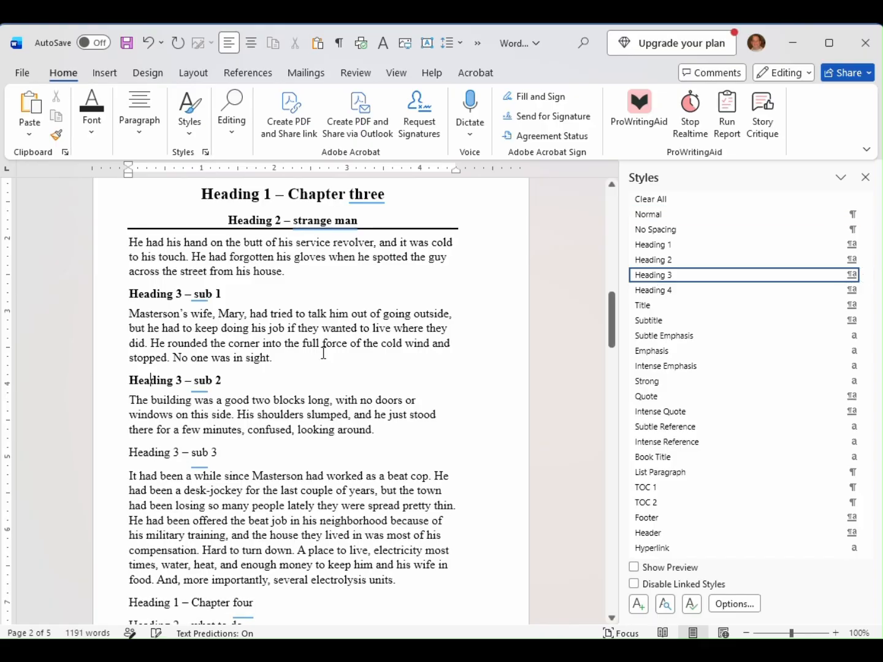
click(134, 454)
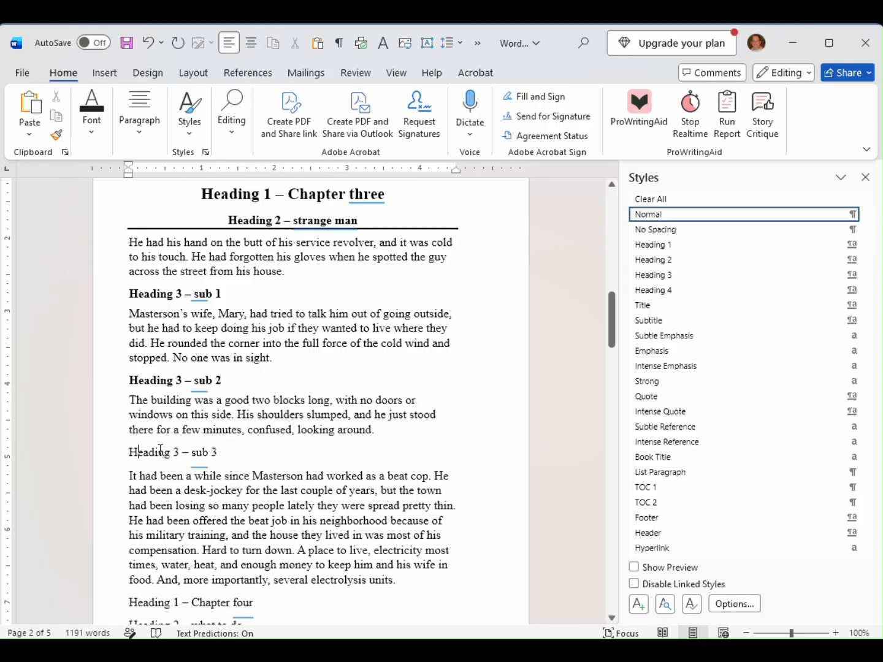
click(651, 276)
Apply Heading 1 to the "Heading 1 – Chapter four" line and Heading 2 to the "Heading 2 – what to do" line
scroll(340, 316, down, 3)
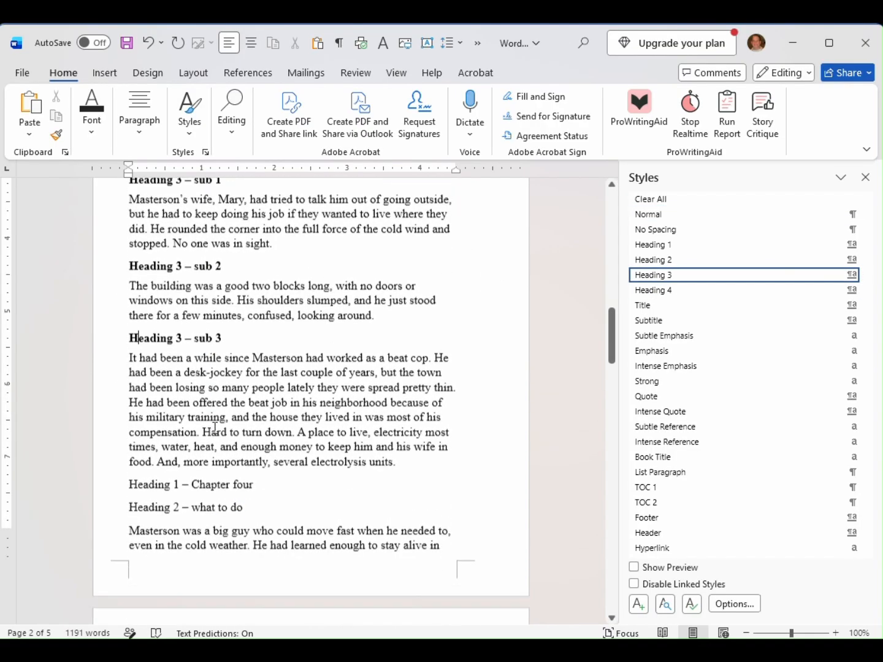
scroll(215, 428, down, 2)
click(221, 418)
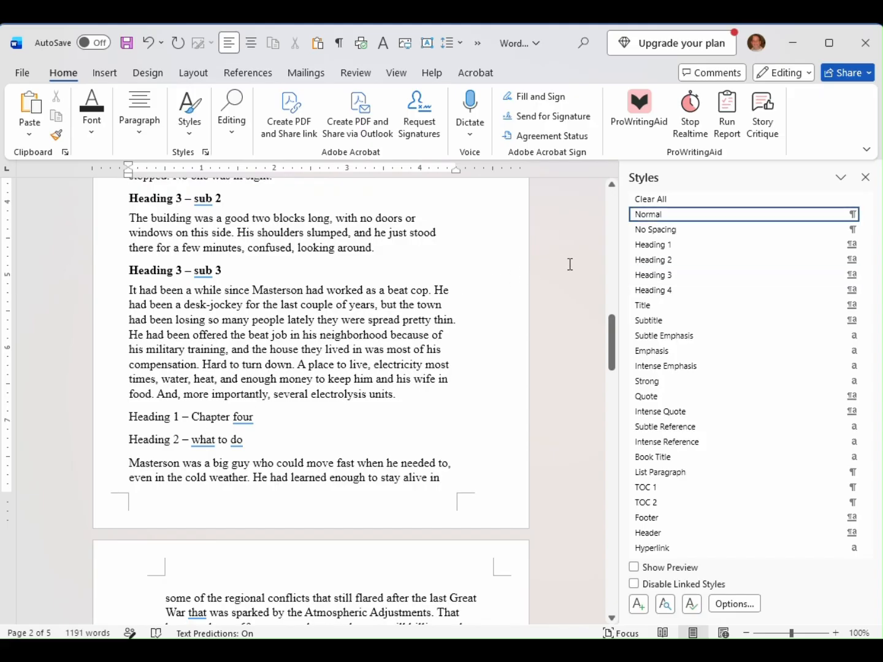
click(666, 246)
click(215, 454)
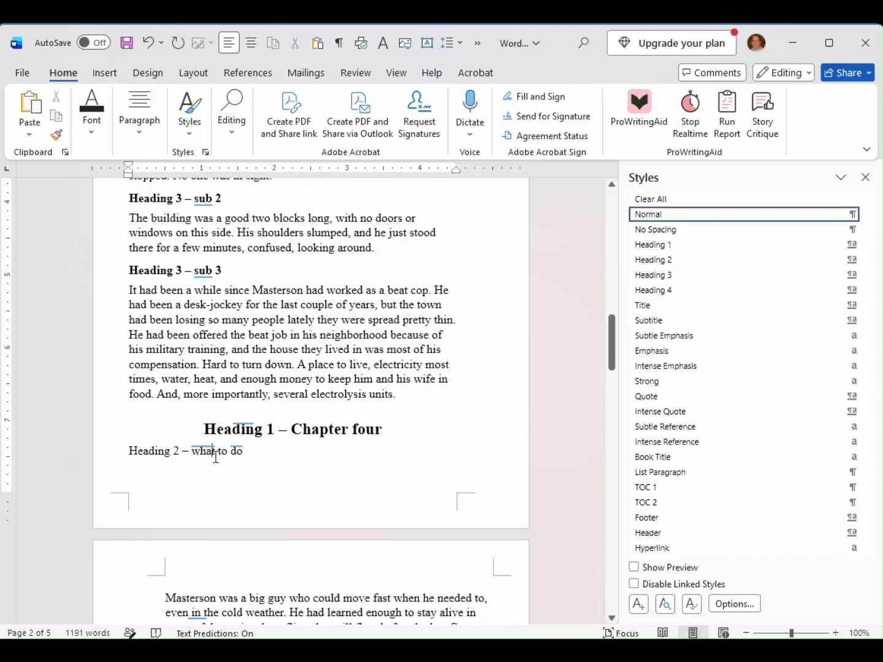
click(653, 260)
Modify the Normal style so that body paragraphs throughout the document use justified alignment
scroll(347, 371, down, 3)
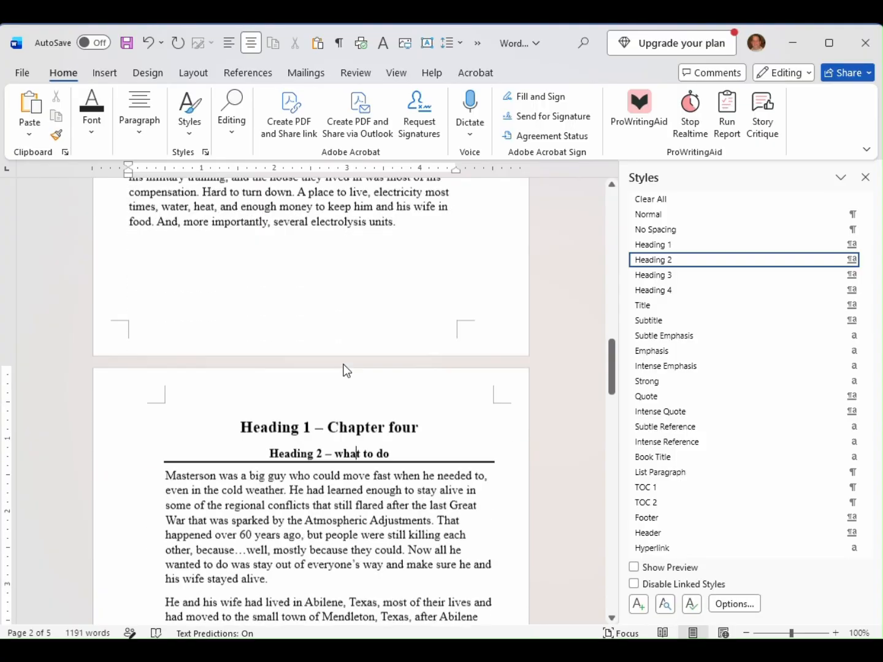
scroll(347, 371, down, 20)
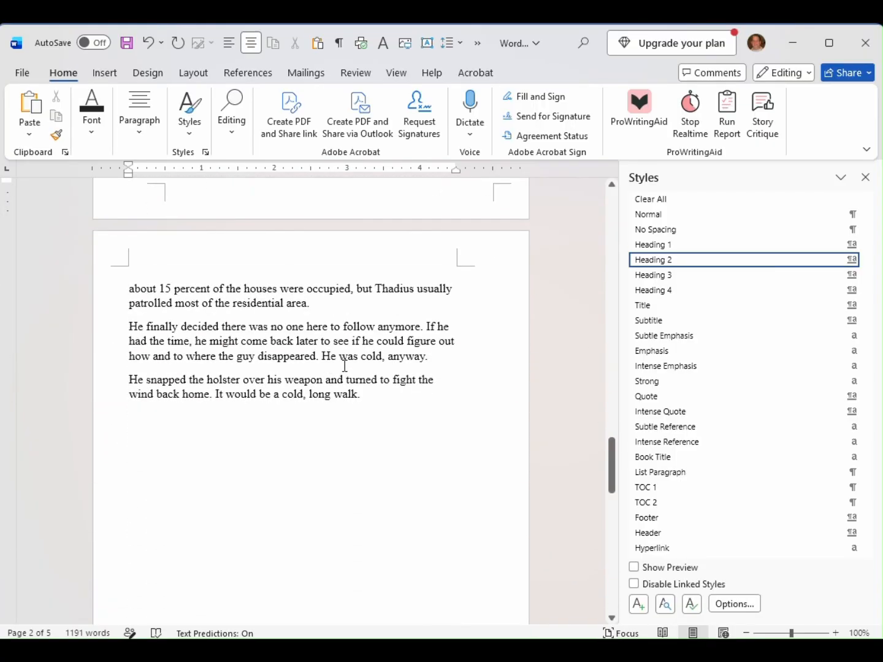
scroll(345, 367, up, 20)
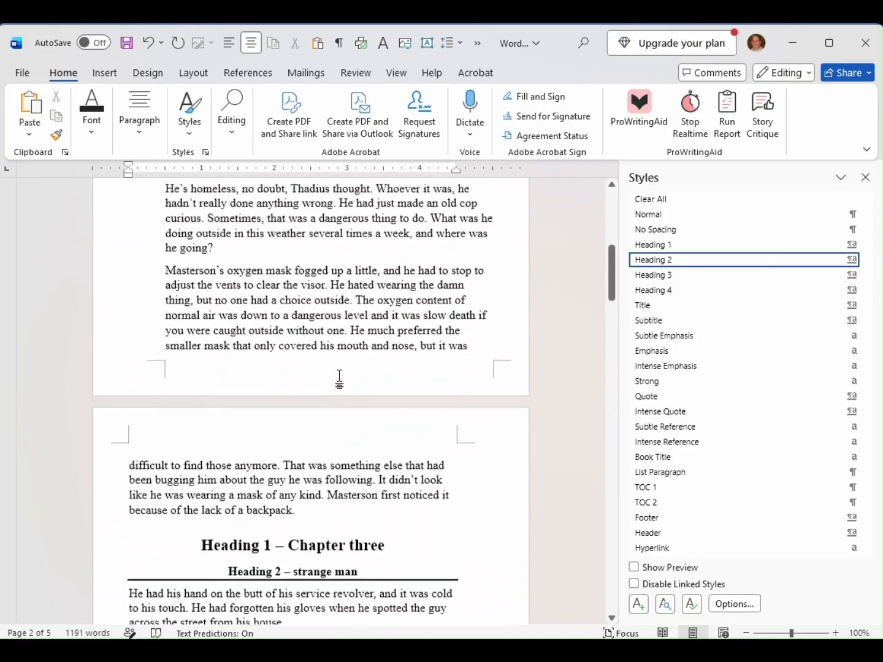
scroll(339, 374, up, 15)
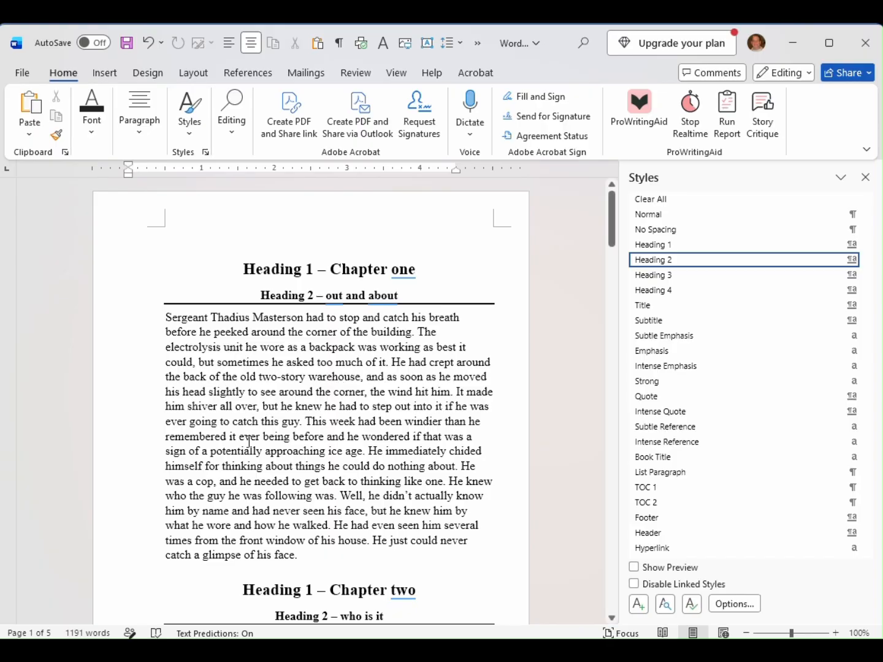
scroll(249, 429, down, 5)
scroll(369, 433, up, 4)
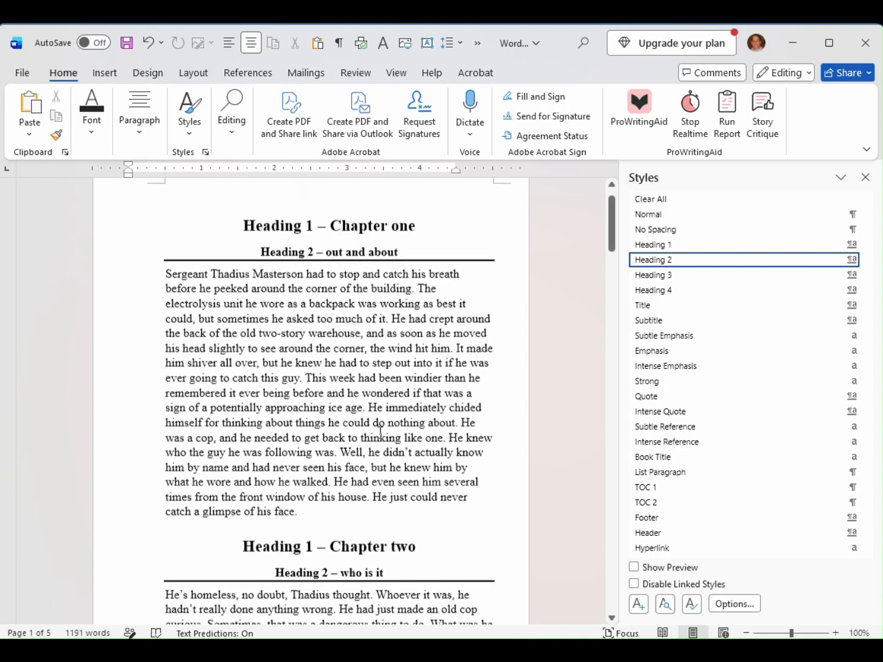
click(261, 310)
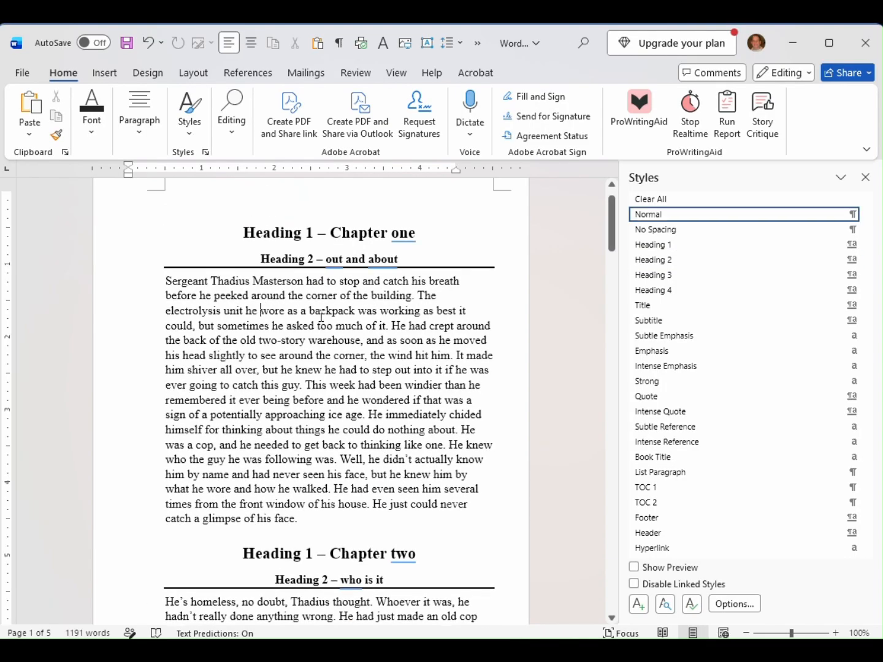
right_click(659, 216)
click(726, 257)
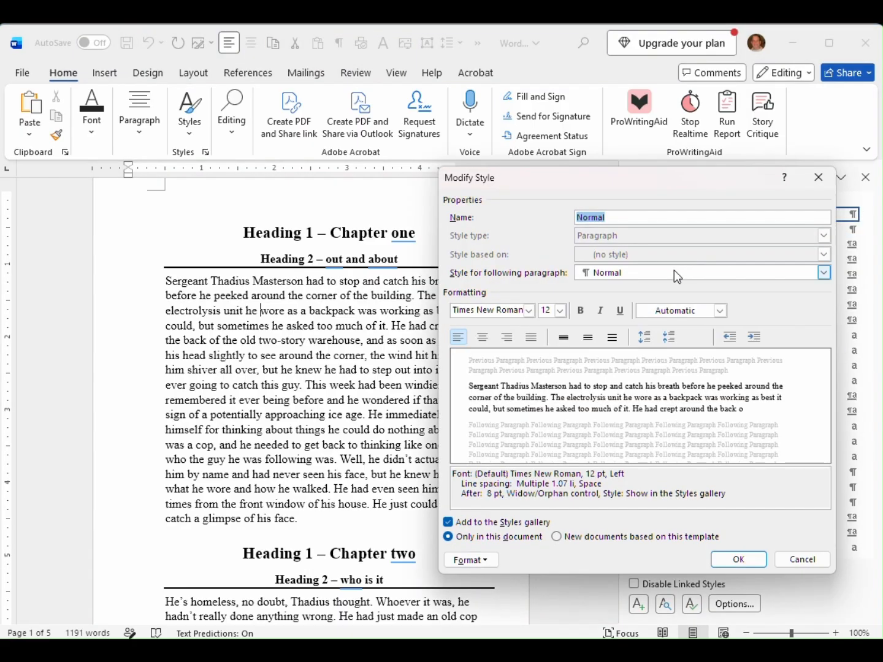
click(532, 338)
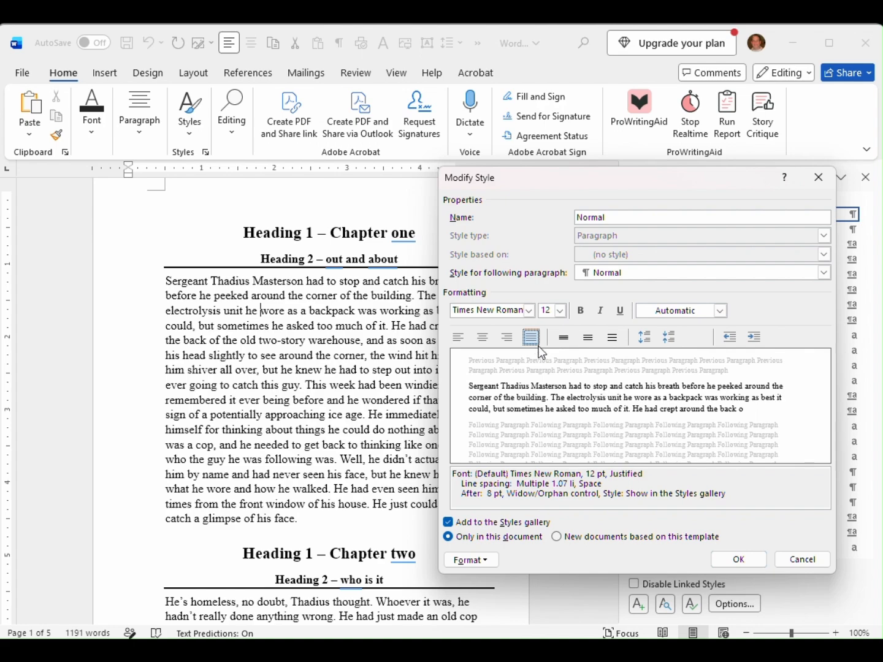
click(739, 561)
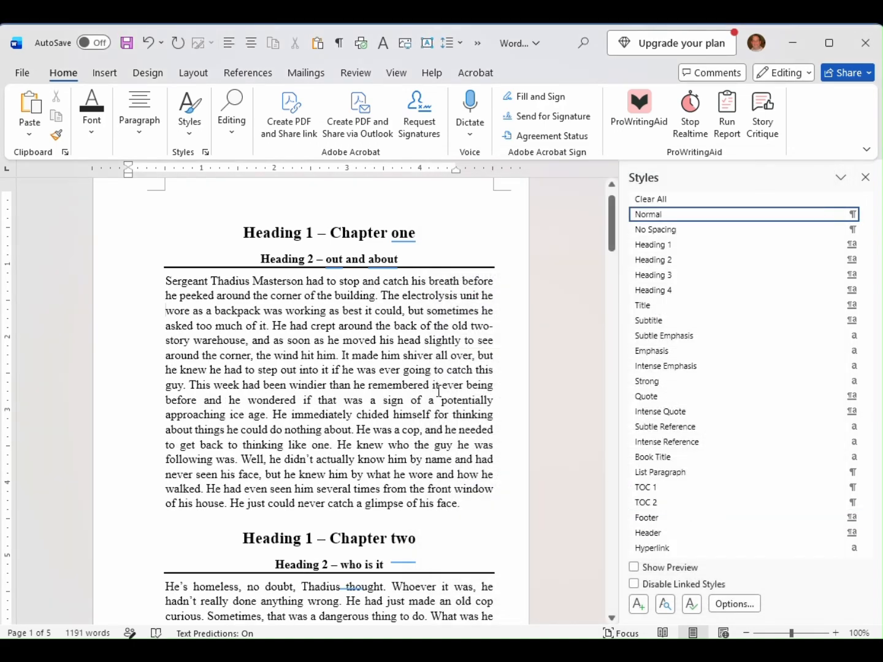
Split the first body paragraph so the sentence from "He had crept around" to "the wind hit him." stands as its own paragraph
scroll(388, 377, down, 10)
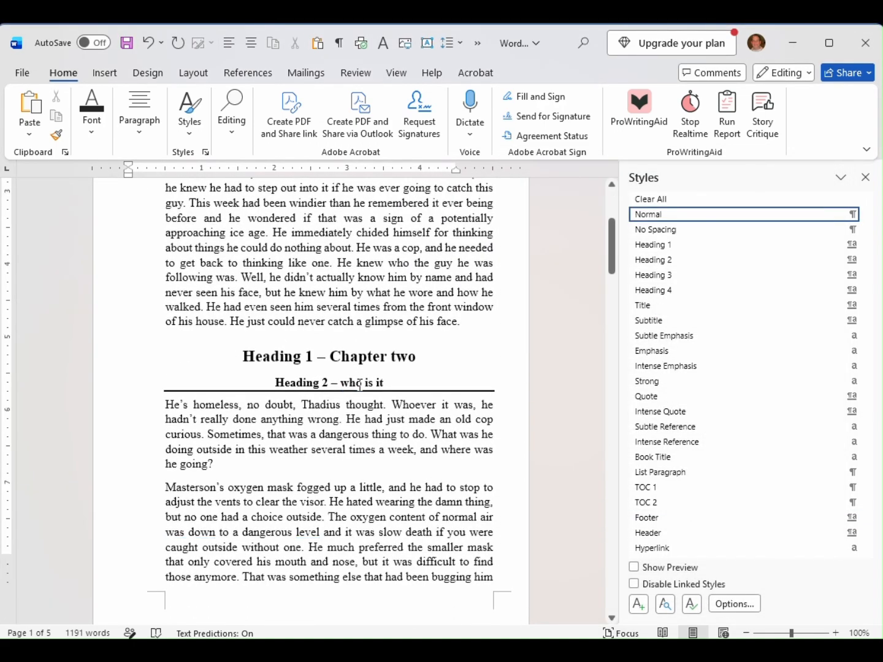
scroll(360, 392, down, 3)
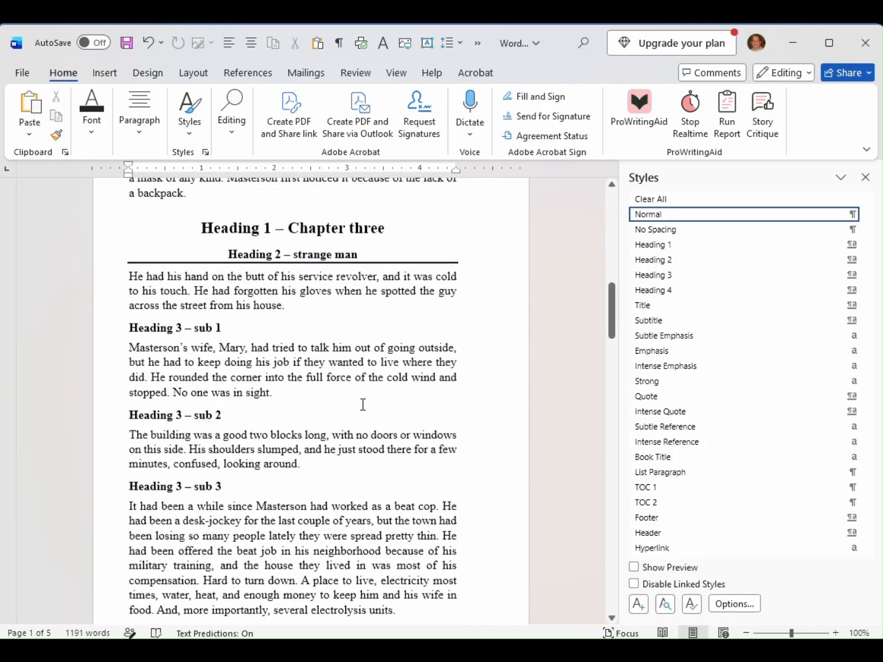
scroll(361, 403, up, 9)
scroll(363, 405, up, 5)
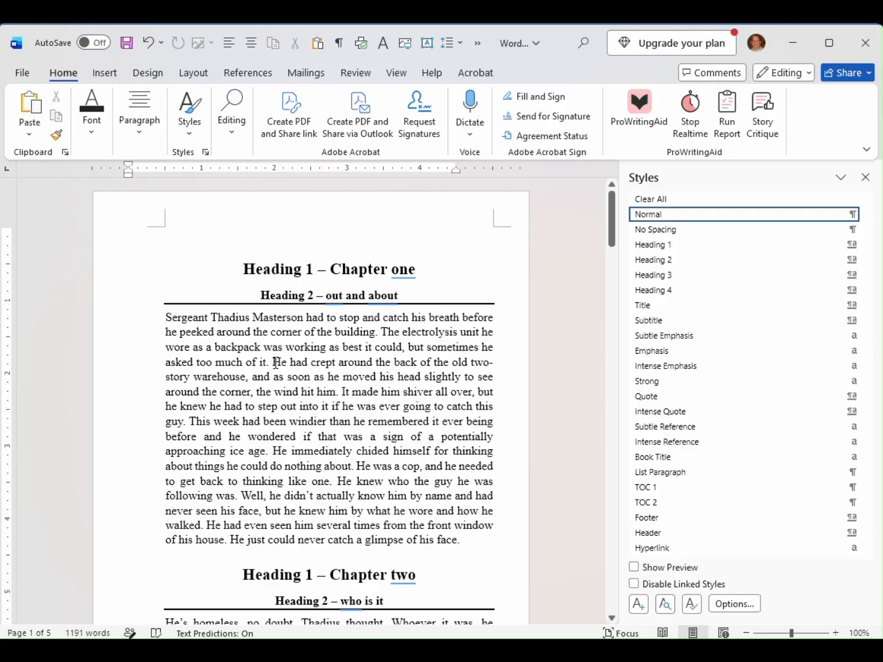
drag(275, 362, 339, 397)
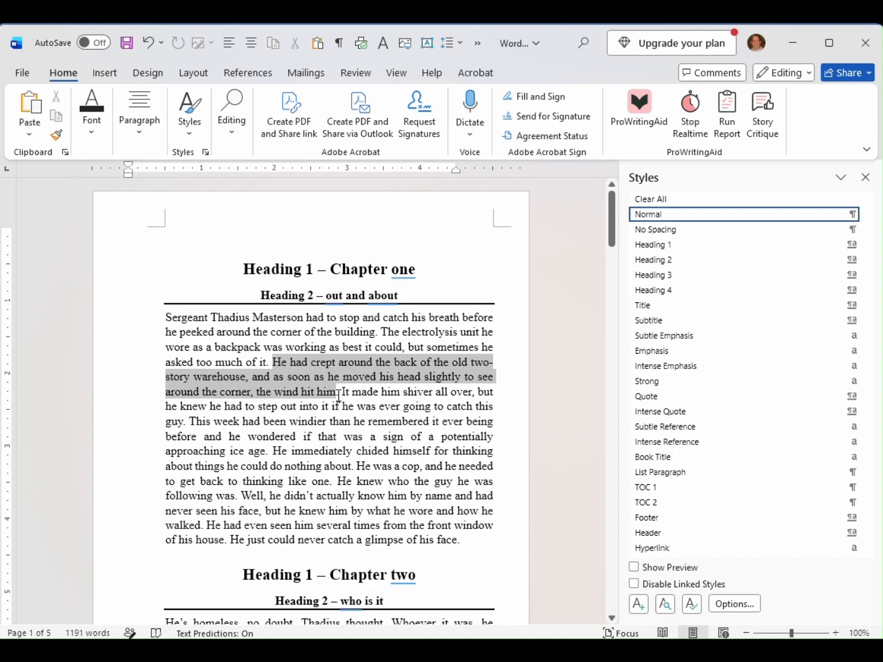
click(305, 344)
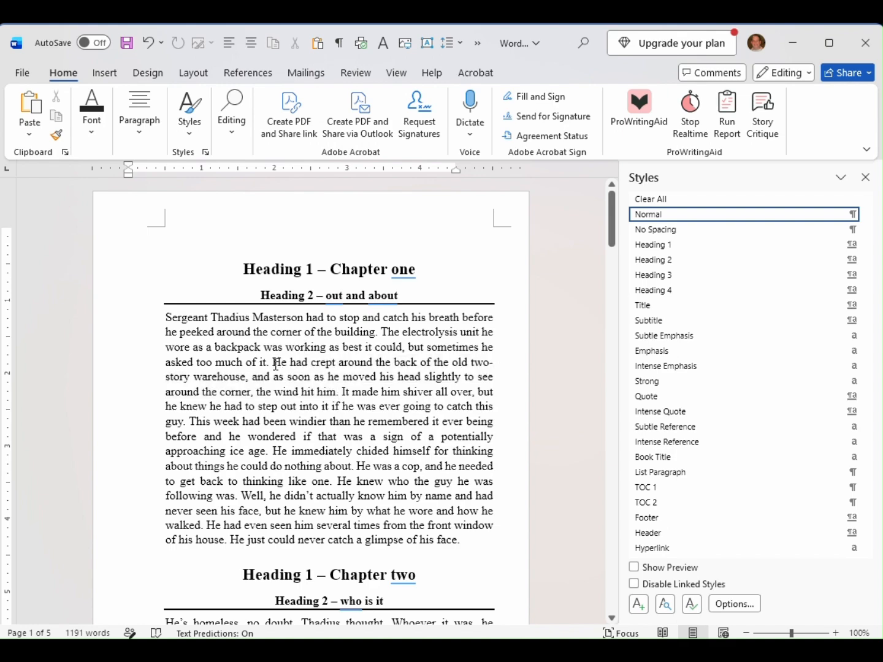
click(273, 361)
key(Return)
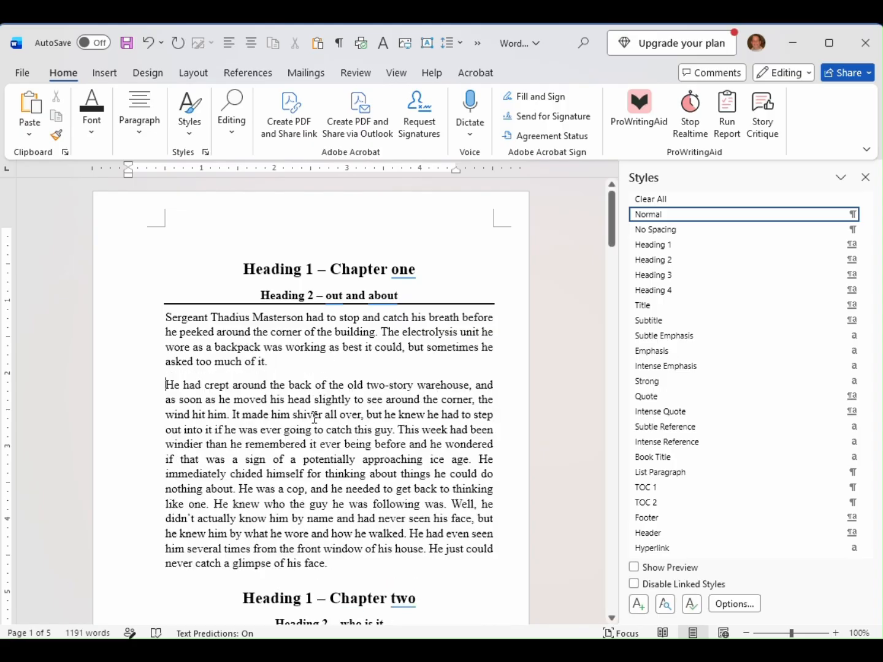
click(233, 415)
key(Return)
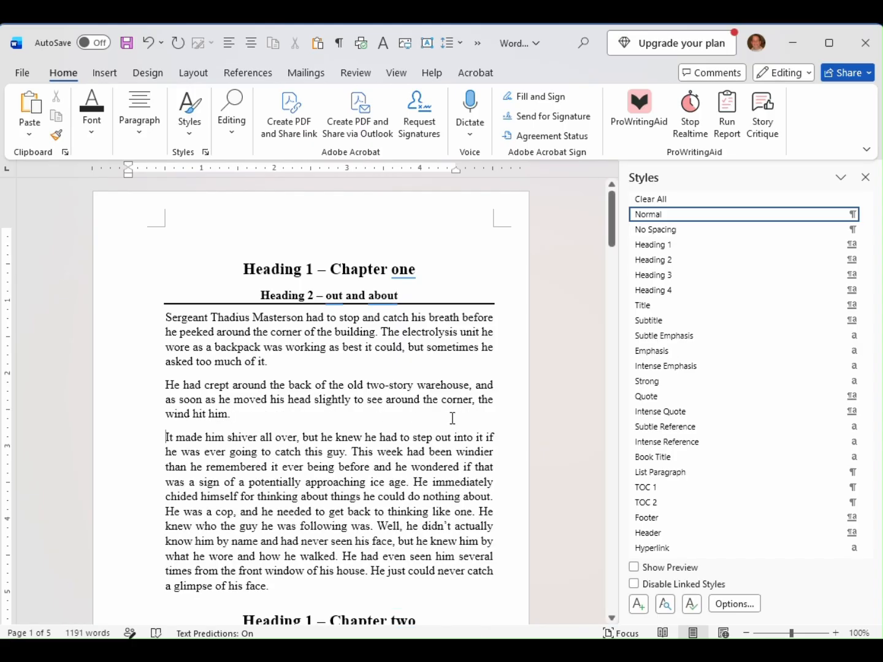
mouse_move(648, 399)
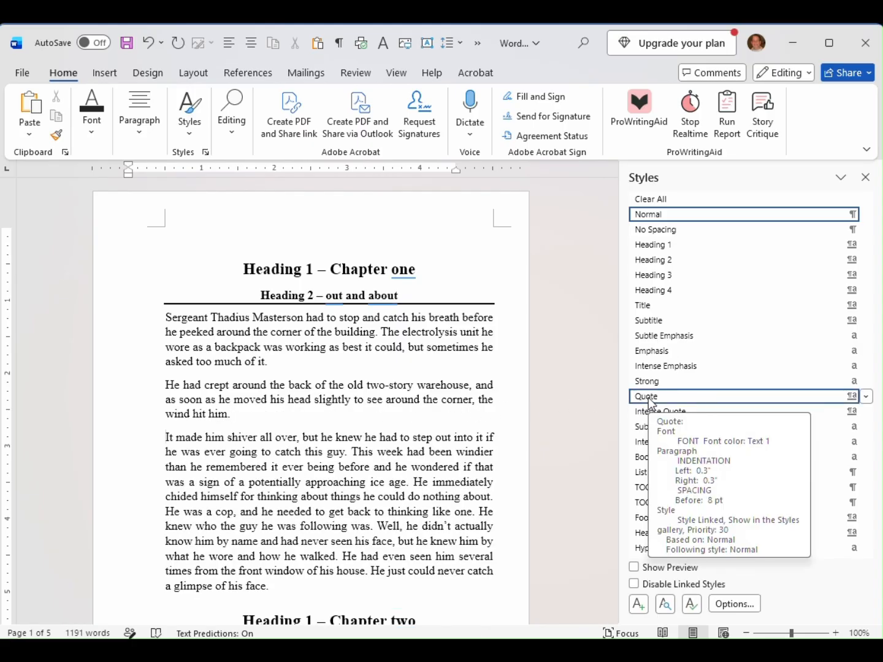
Add italic to the Quote style and apply it to the paragraph starting "He had crept around" in chapter one
right_click(648, 398)
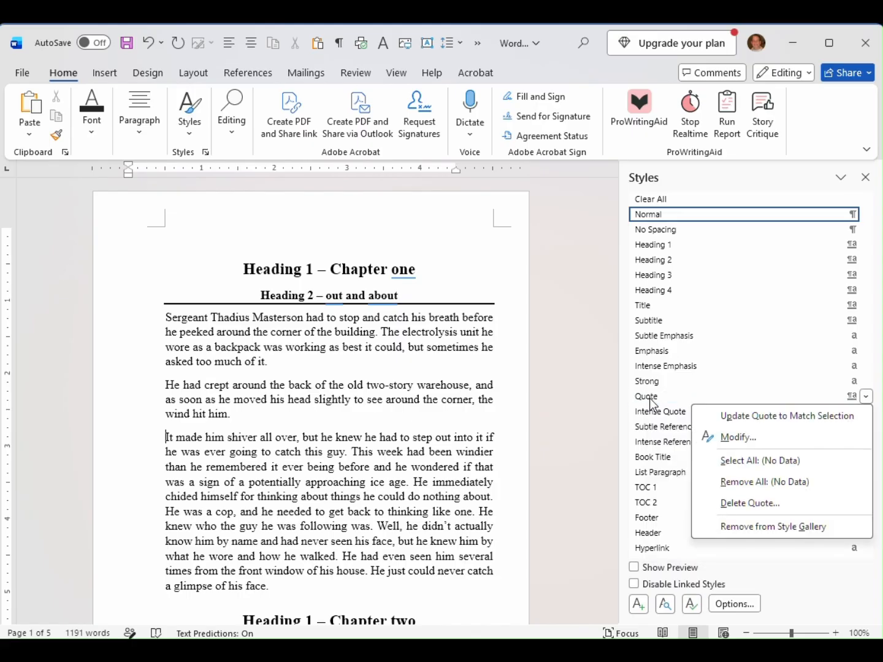
click(738, 438)
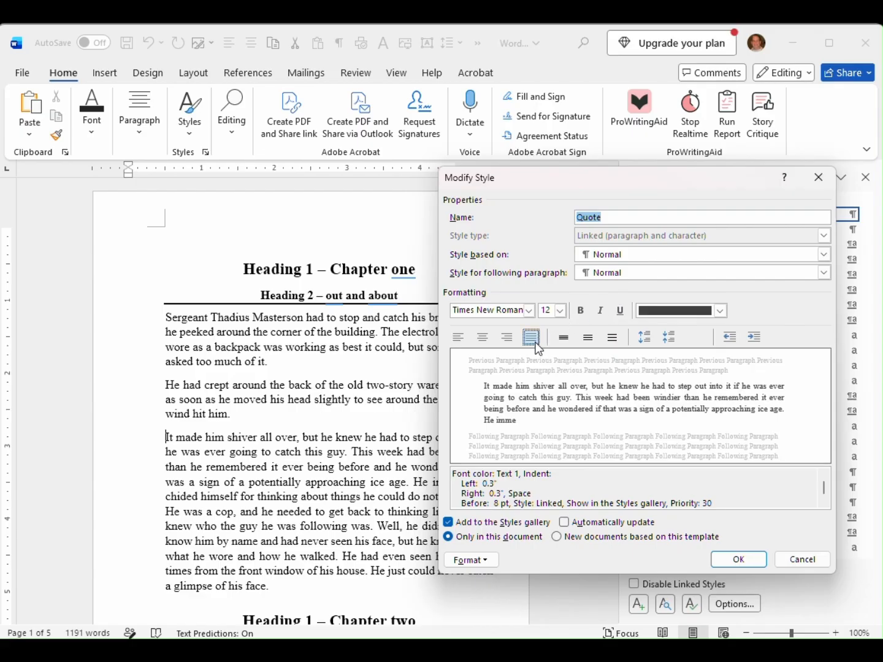
click(599, 312)
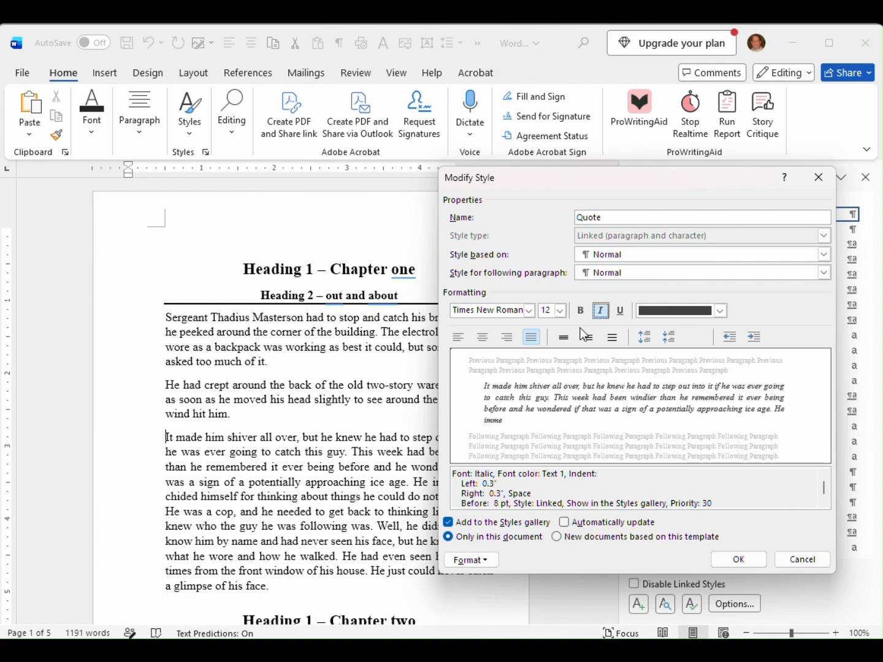
click(739, 561)
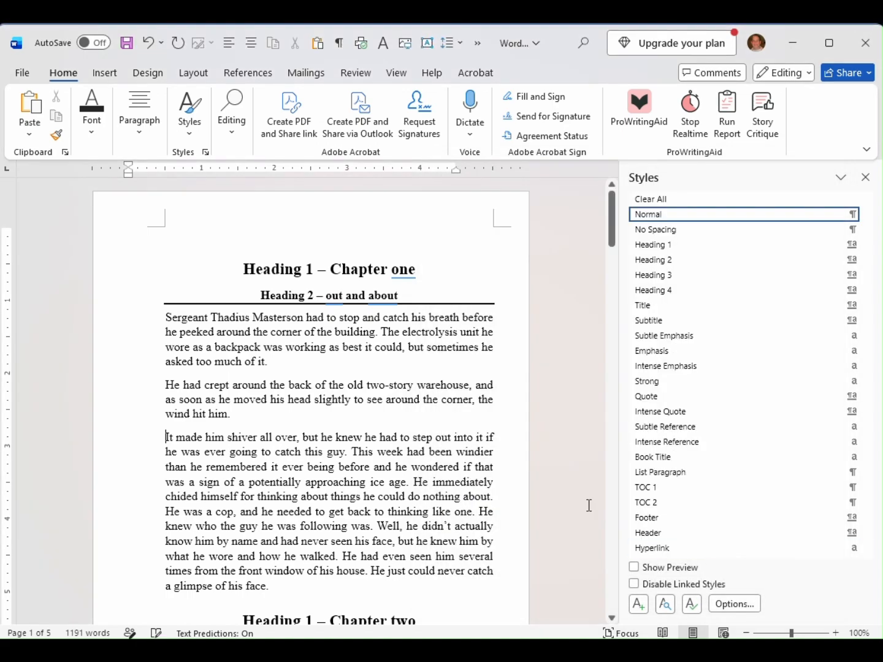
click(169, 386)
click(638, 398)
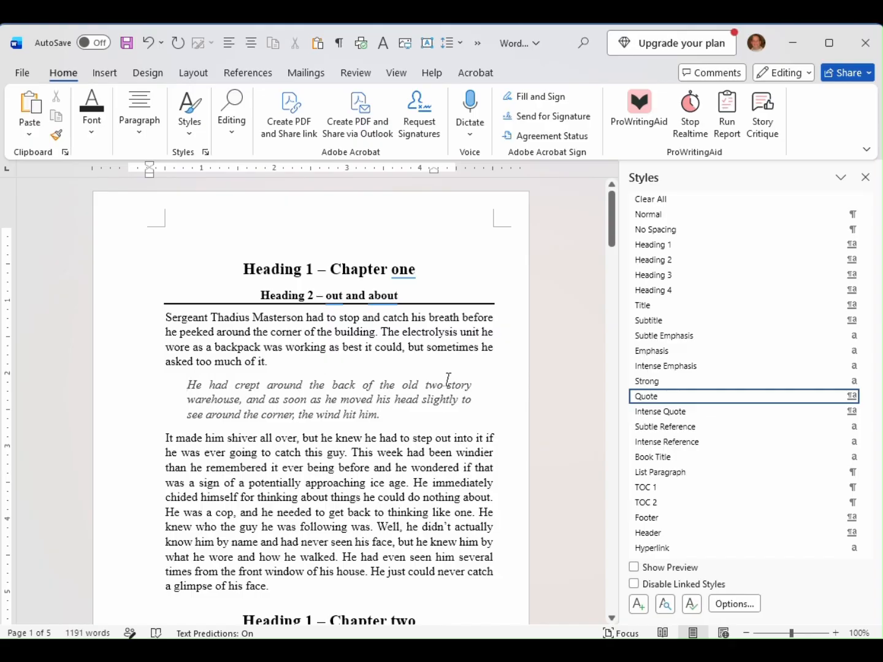
Review the paragraph indentation settings of the Quote style and close them without making changes
right_click(641, 400)
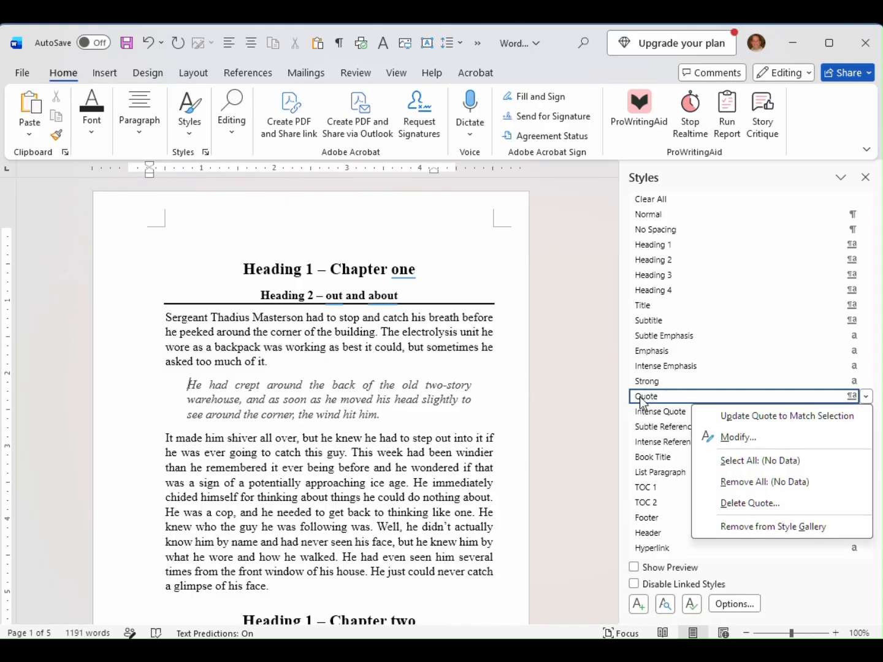
click(738, 439)
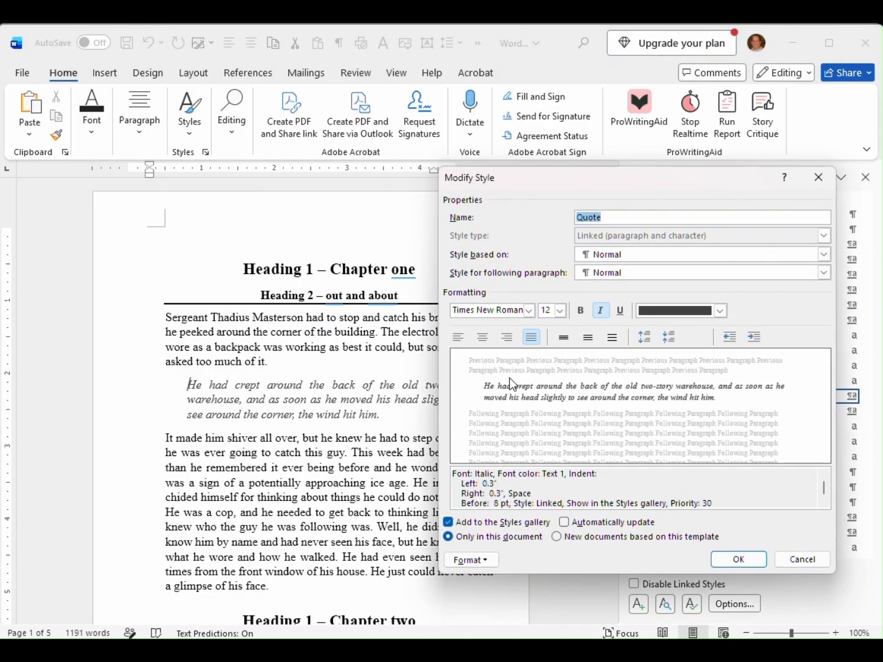
click(488, 560)
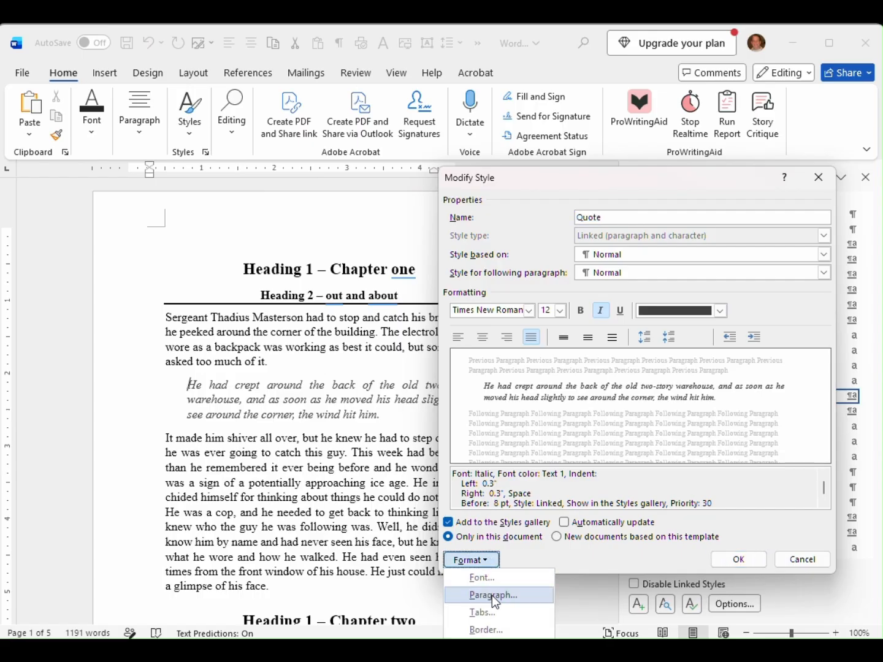
click(492, 596)
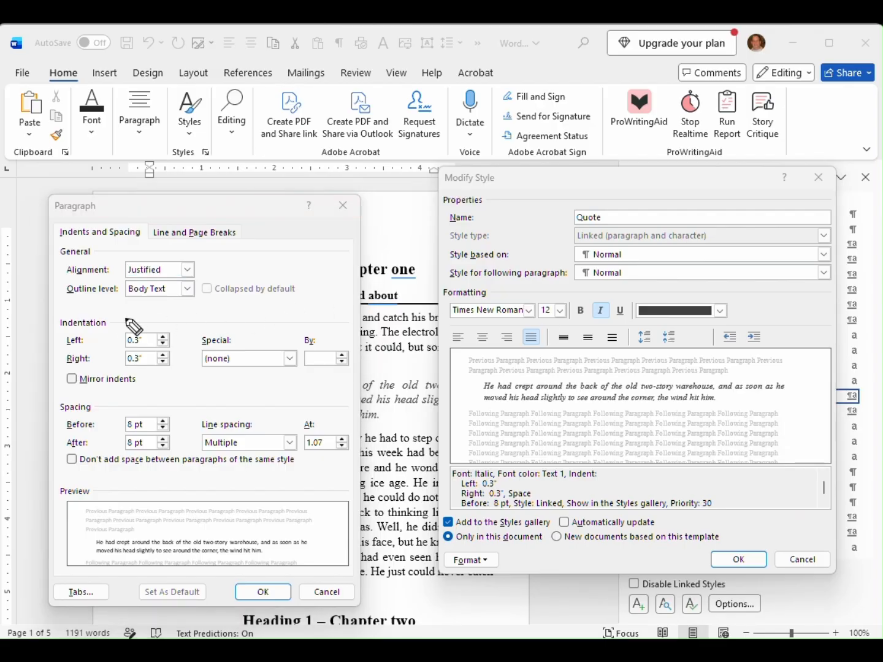
mouse_move(105, 319)
mouse_down()
mouse_move(109, 362)
mouse_move(163, 382)
mouse_move(174, 325)
mouse_move(106, 320)
mouse_up()
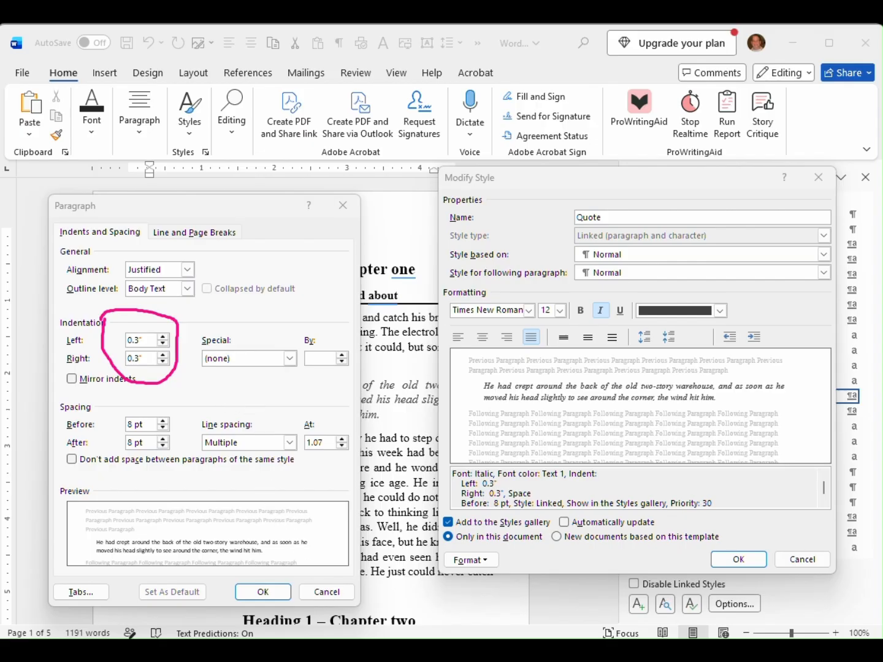
key(e)
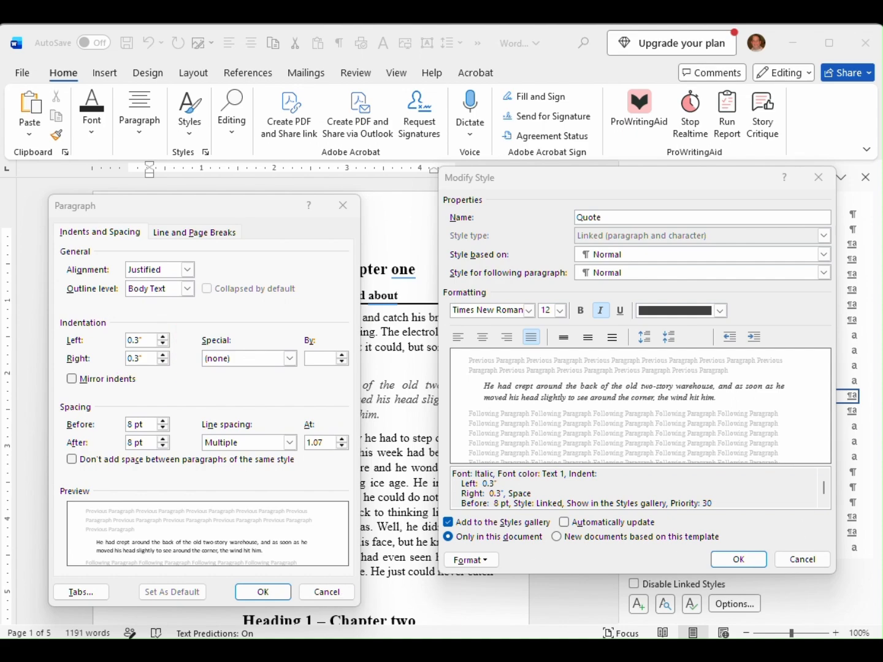
click(327, 592)
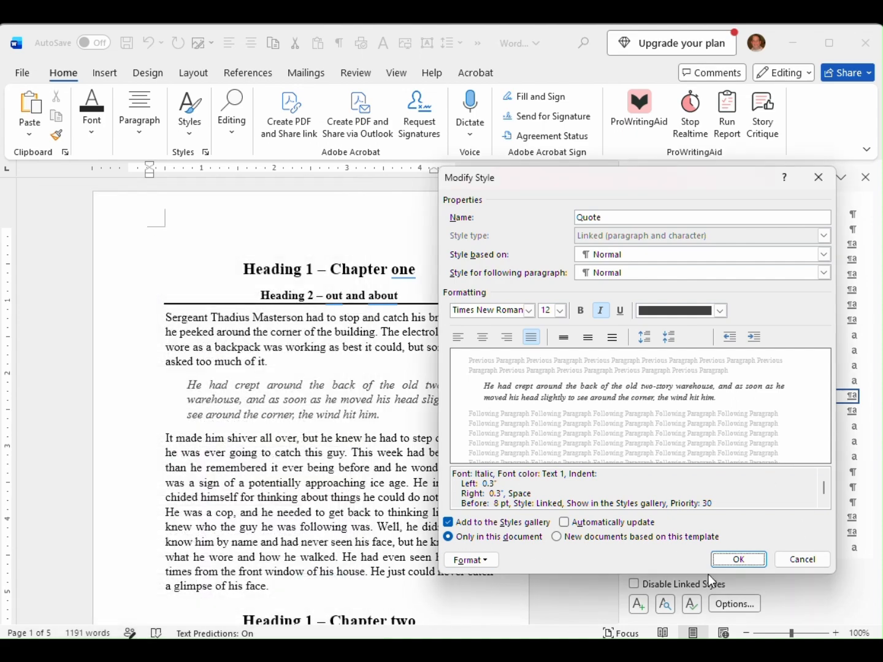
click(804, 561)
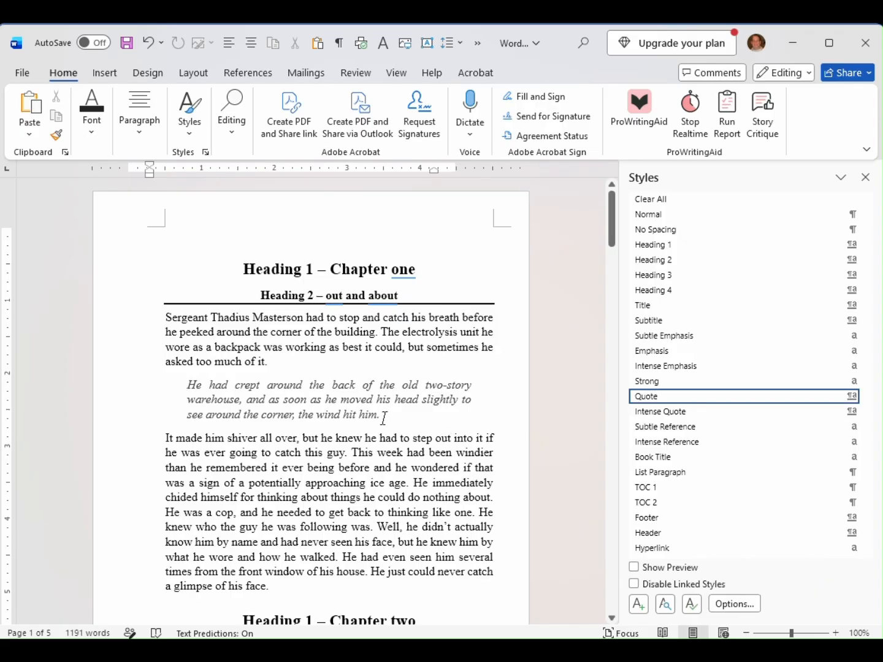
Add a new line below the quote paragraph reading "—author unknown", starting with an em dash
key(Return)
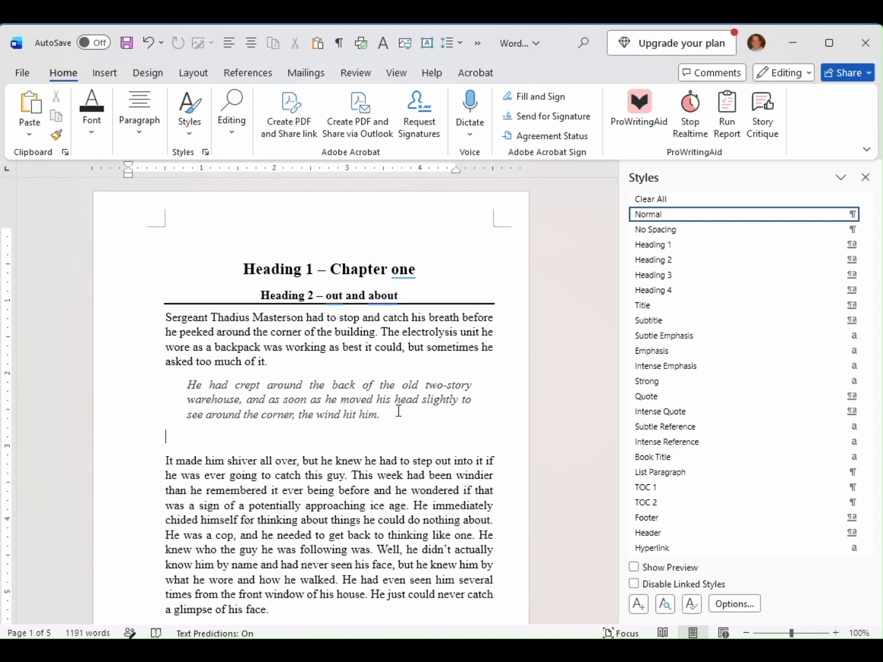
key(alt)
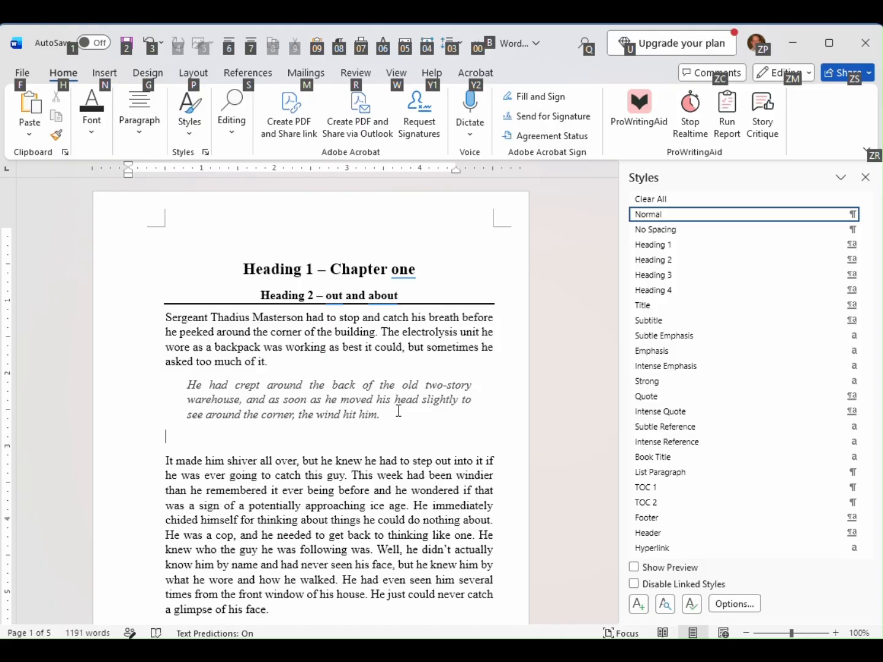
key(Escape)
text(—)
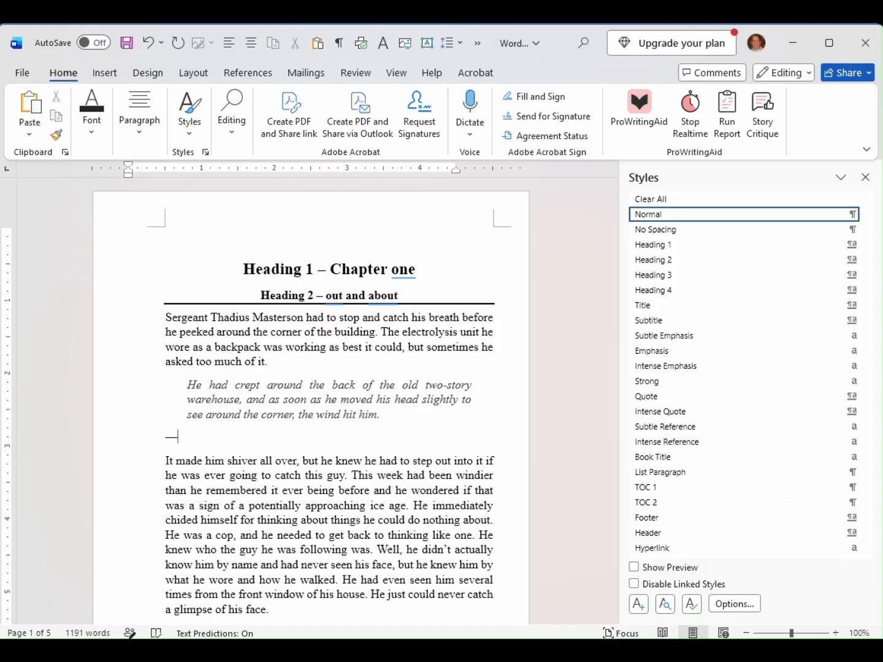
mouse_move(156, 424)
mouse_down()
mouse_move(148, 429)
mouse_move(195, 439)
mouse_up()
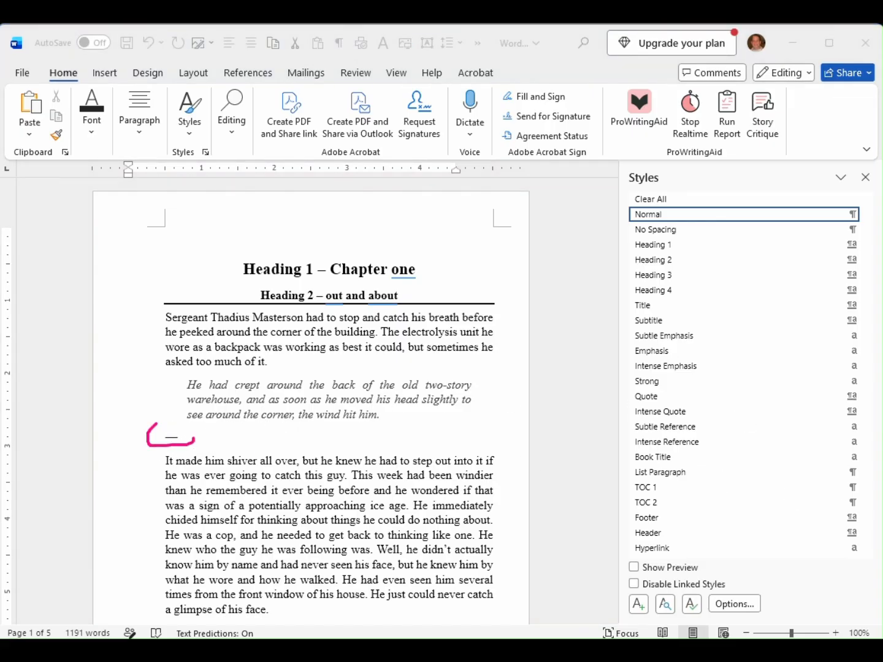
key(Escape)
click(187, 440)
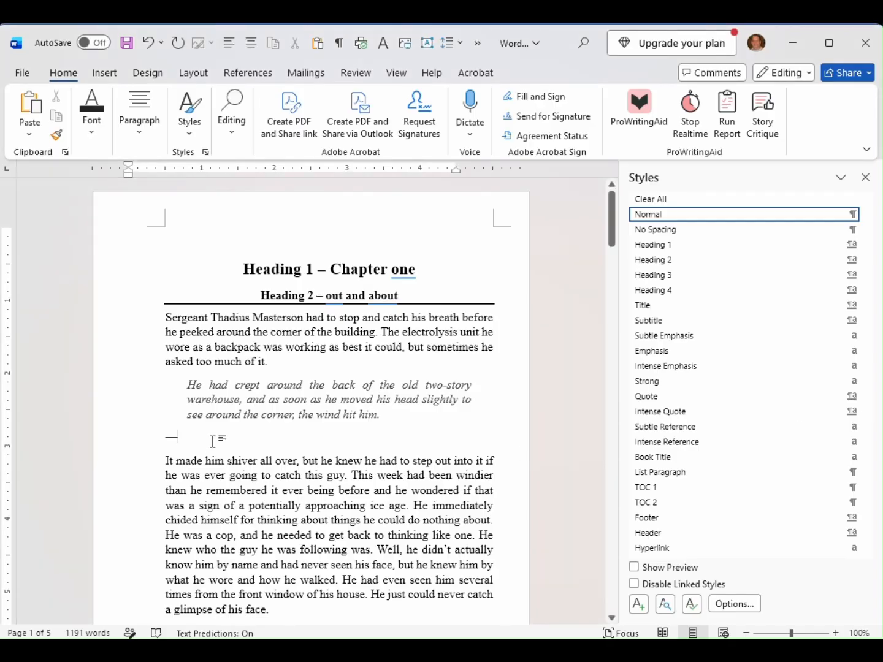
text(a)
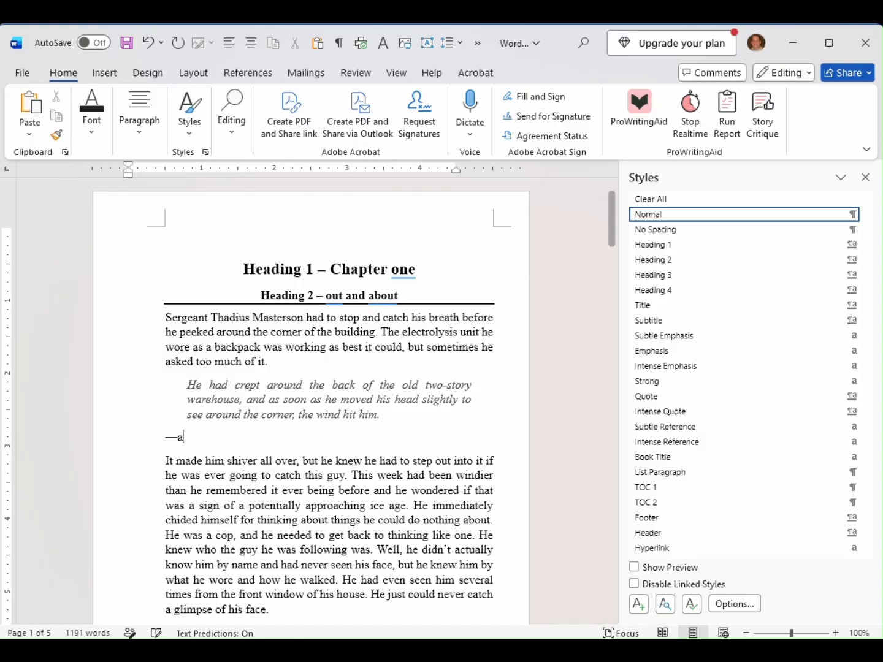
text(uthor unknown)
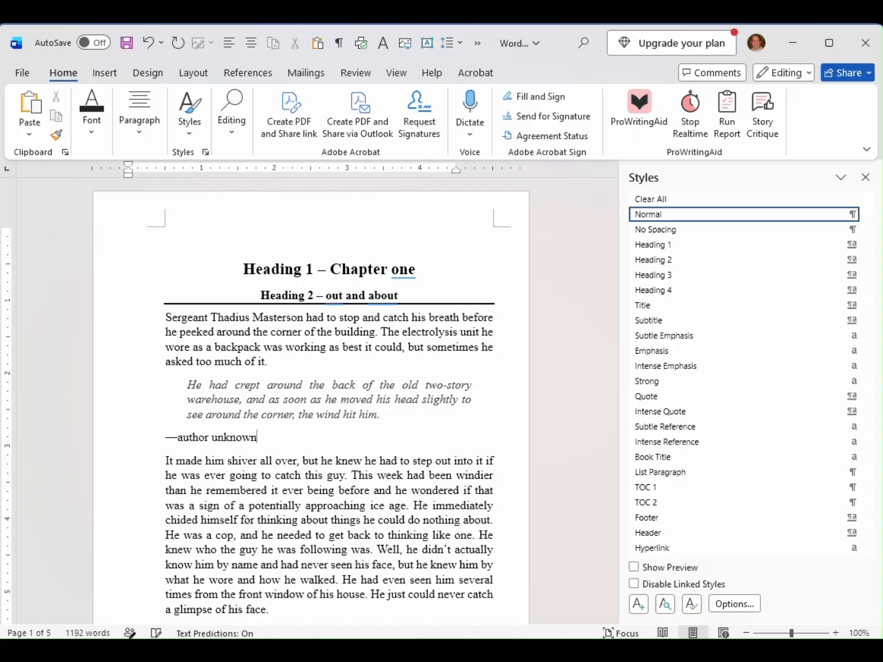
Right-align the "—author unknown" attribution line below the quote
click(142, 140)
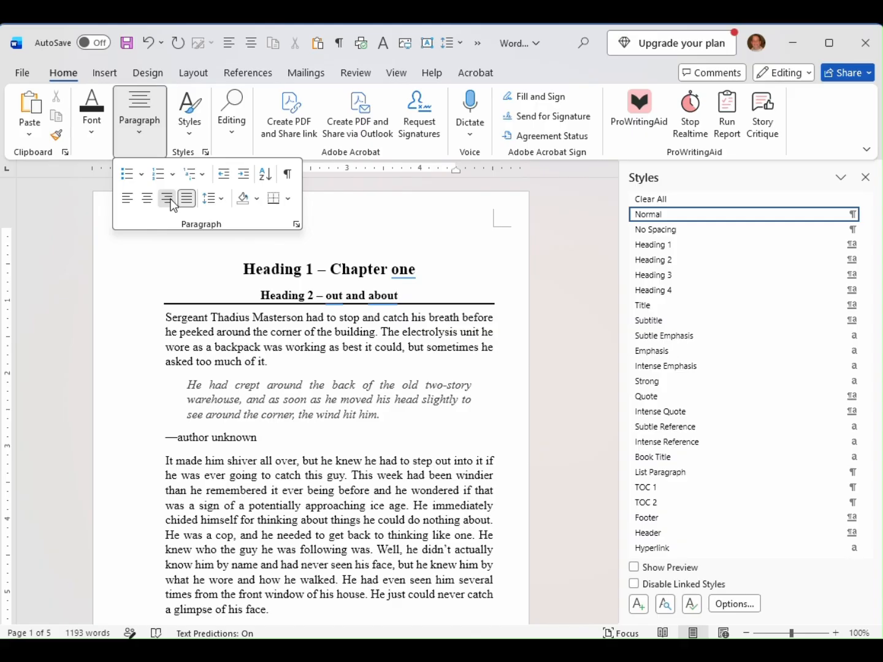
click(167, 198)
click(141, 133)
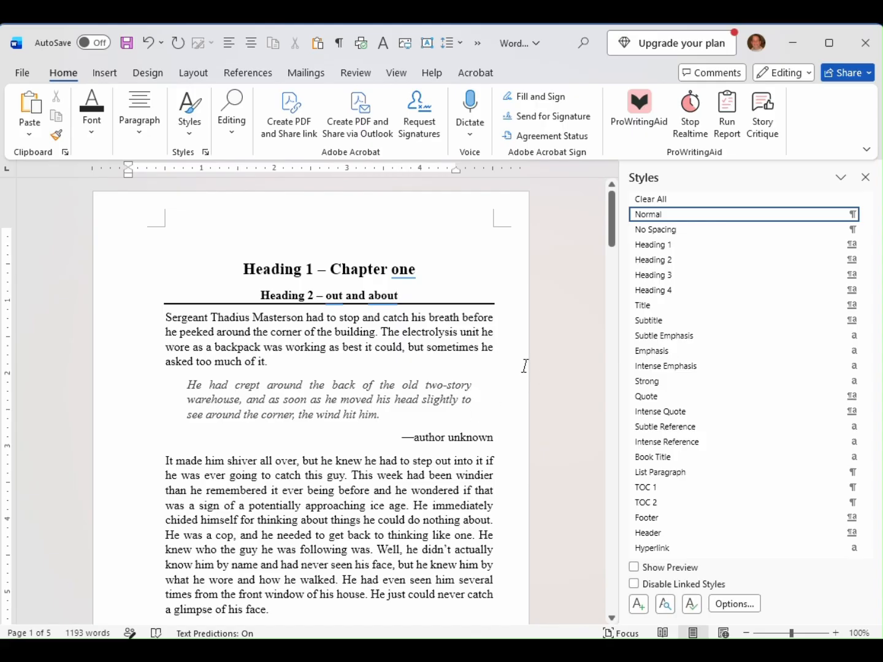
Undo the attribution line, the Quote style changes and the splits made in chapter one's first body paragraph
scroll(525, 367, down, 5)
scroll(527, 367, down, 4)
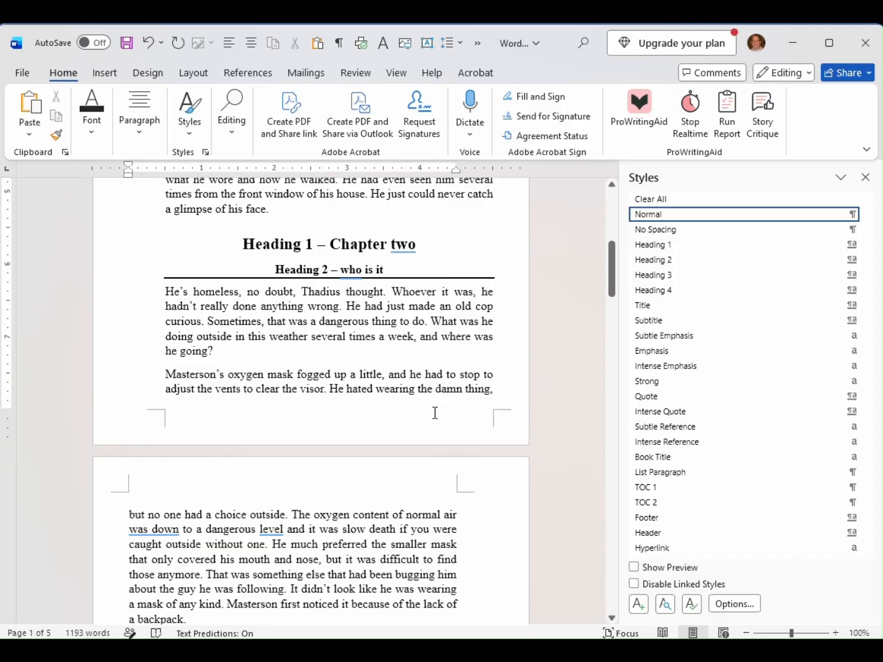
scroll(420, 406, up, 9)
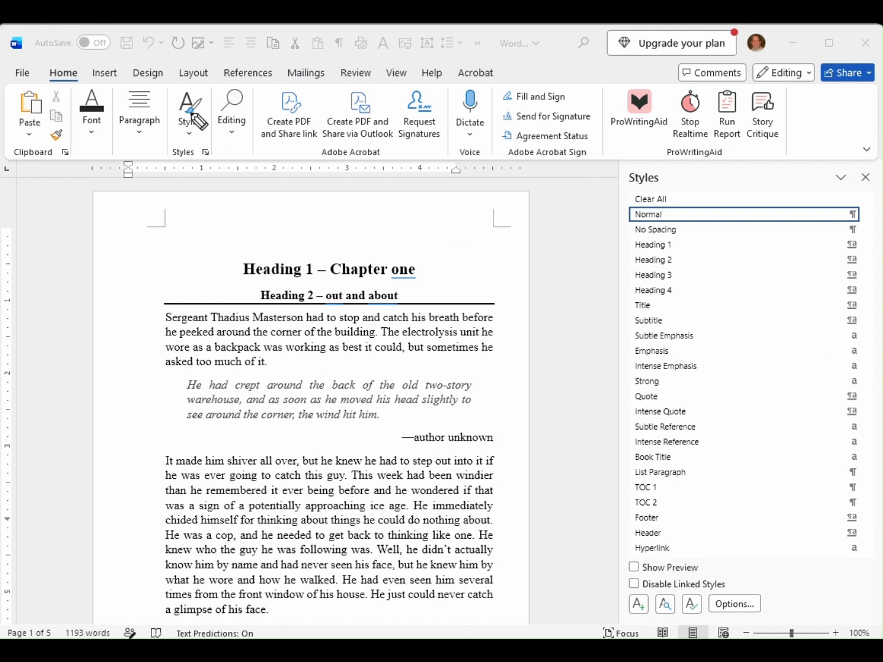
mouse_move(136, 28)
mouse_down()
mouse_move(129, 41)
mouse_move(151, 57)
mouse_move(161, 36)
mouse_move(149, 26)
mouse_up()
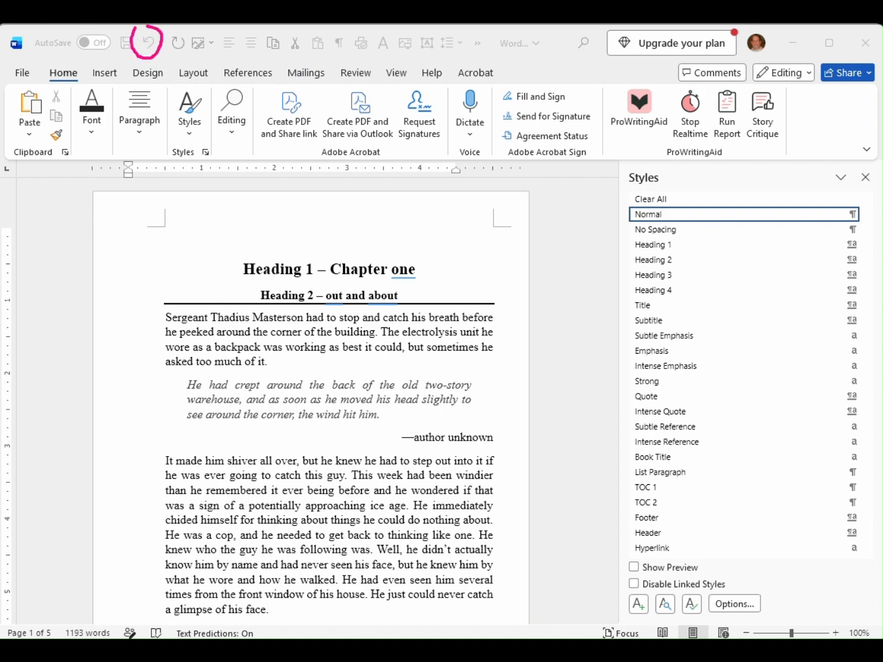
key(Escape)
click(150, 42)
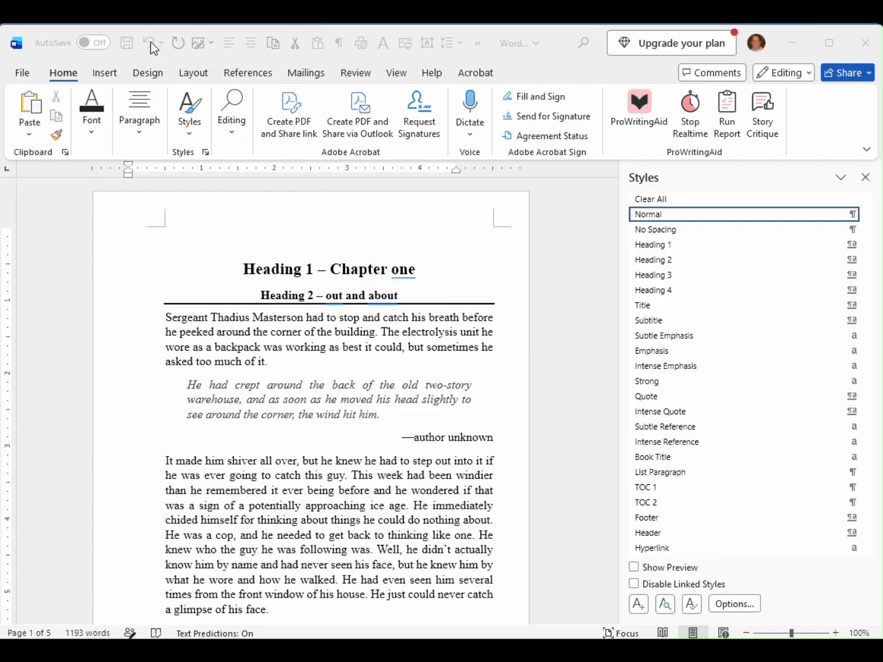
click(150, 42)
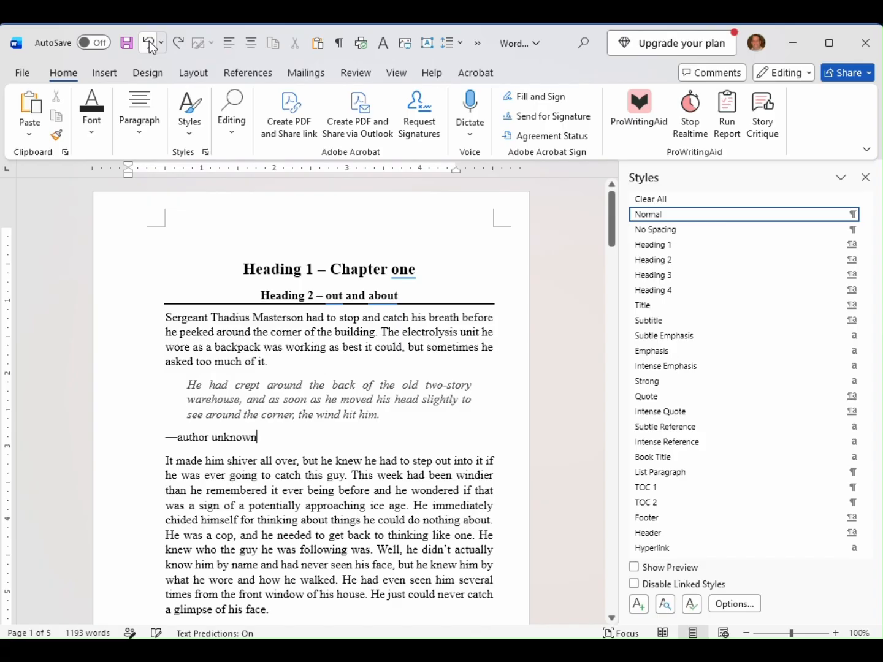
click(150, 42)
click(150, 42)
click(149, 43)
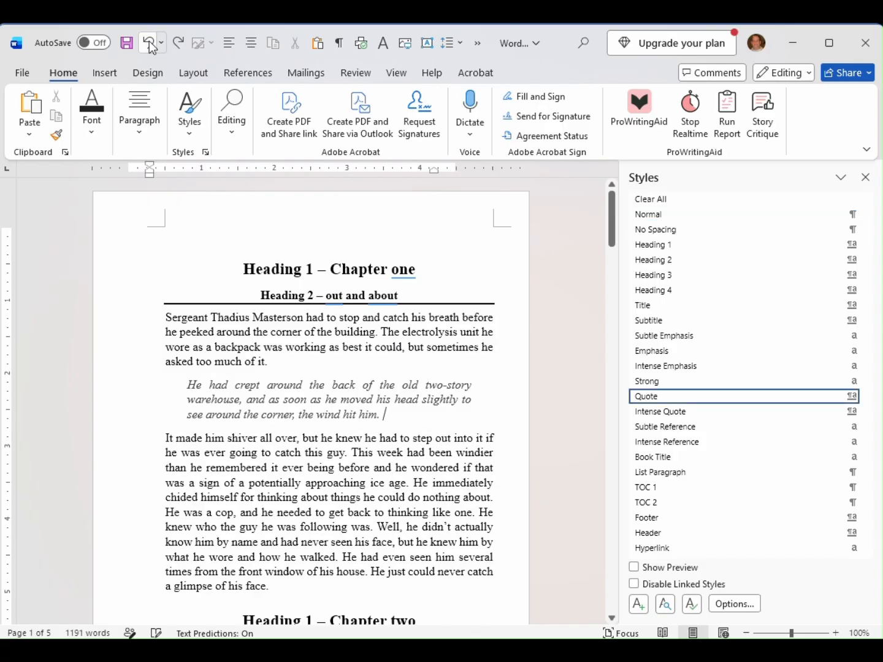
click(149, 42)
click(150, 41)
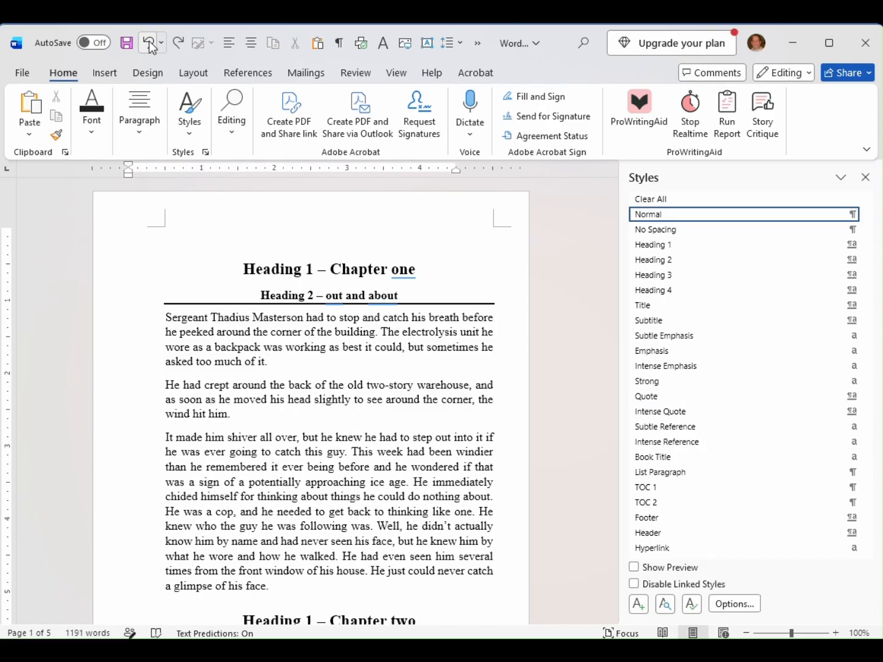
click(150, 43)
click(150, 43)
click(150, 41)
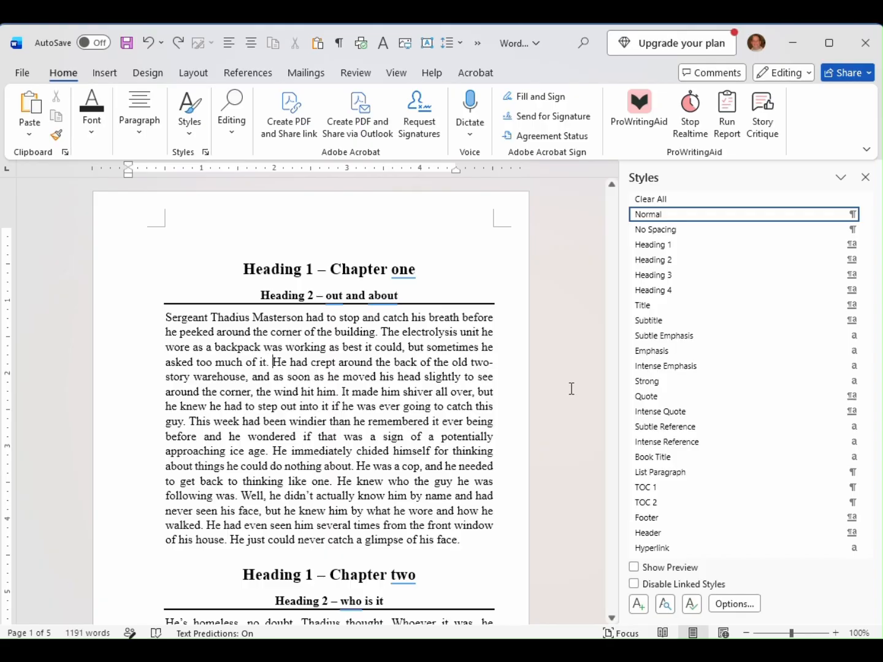
Insert a page break before the "Heading 1 – Chapter one" line and go to the blank first page
click(225, 260)
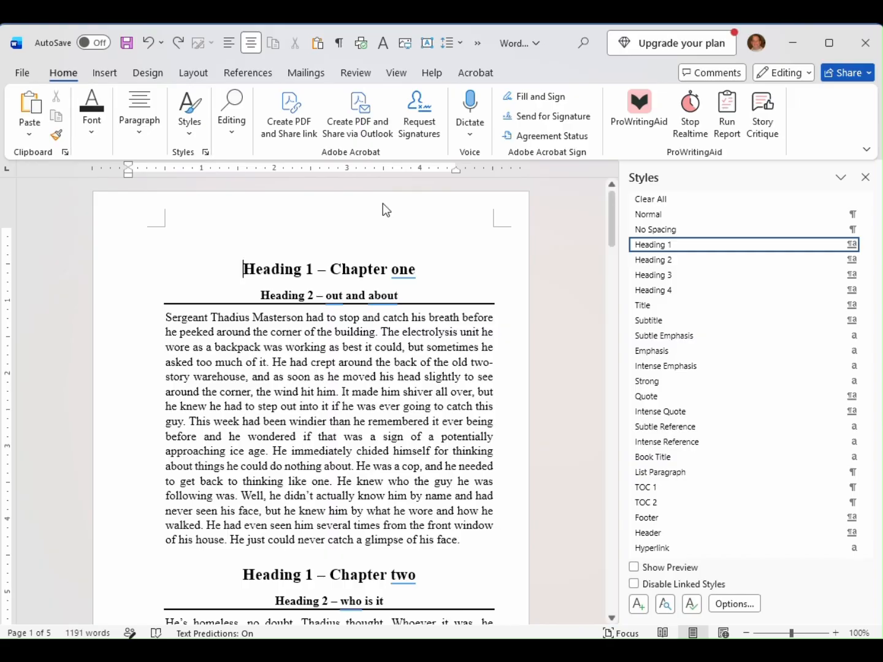
click(105, 75)
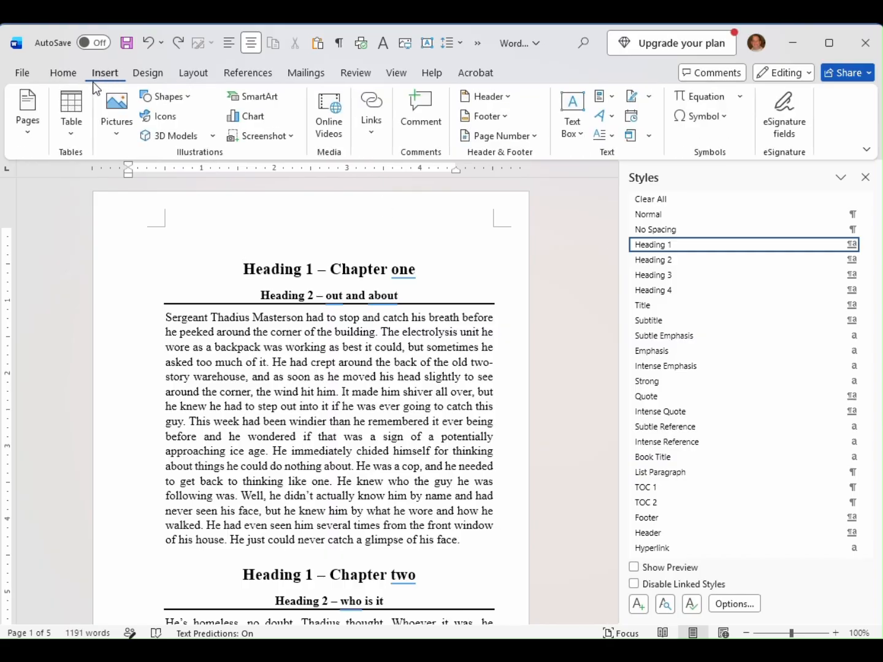
click(27, 132)
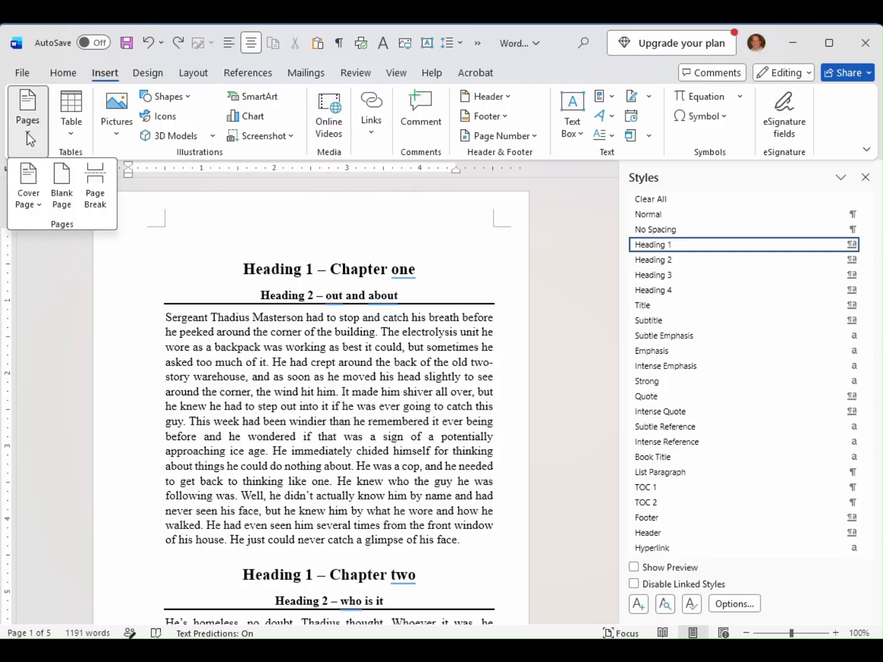
click(97, 185)
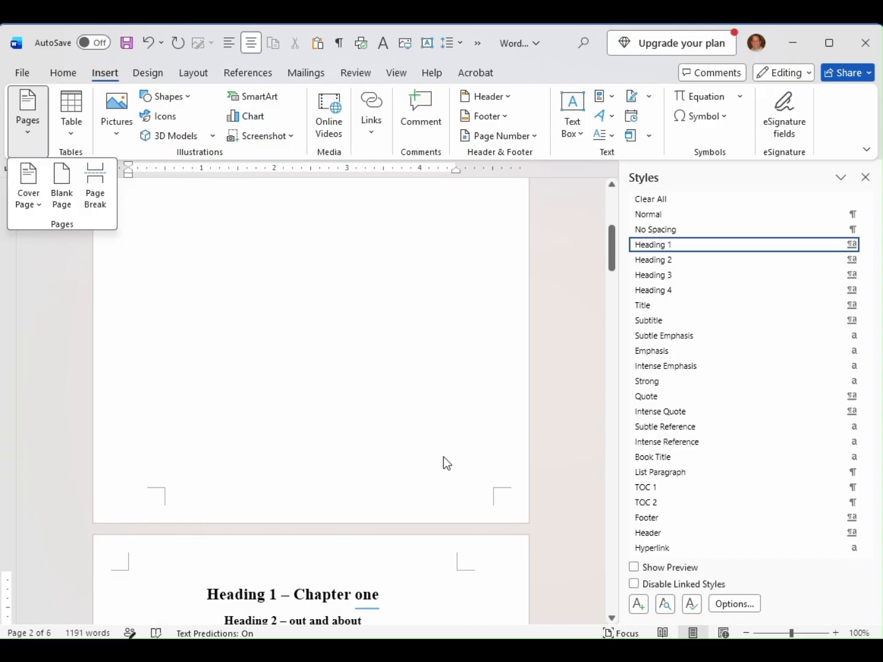
scroll(443, 457, up, 8)
click(190, 258)
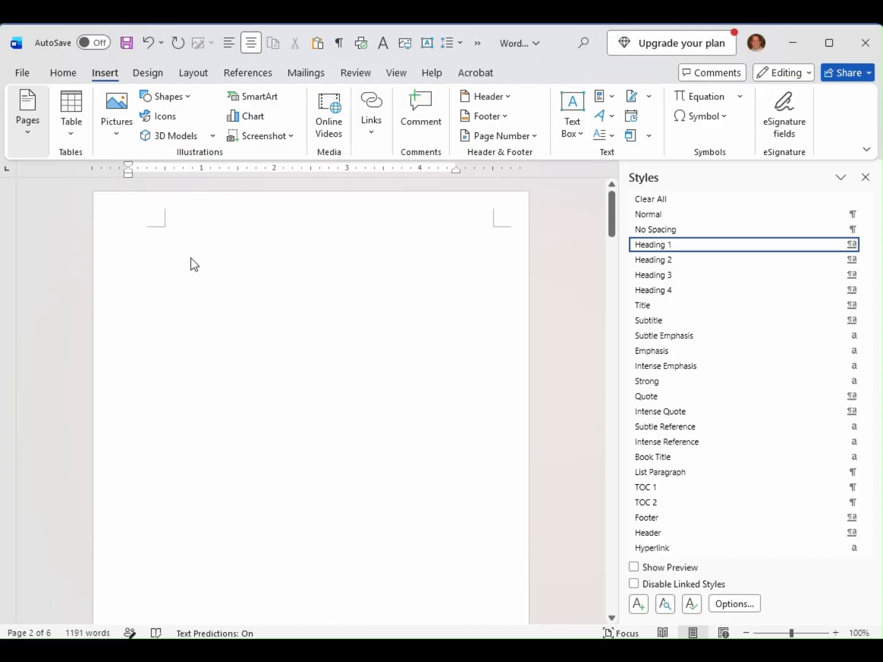
Place the insertion point at the start of the blank first page and bring up the table of contents commands
click(187, 252)
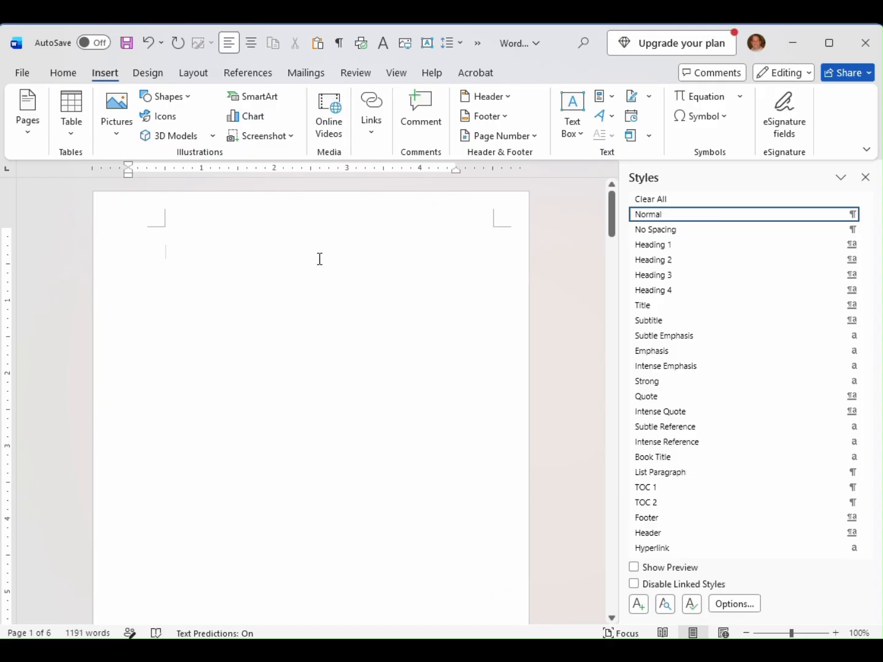
click(279, 21)
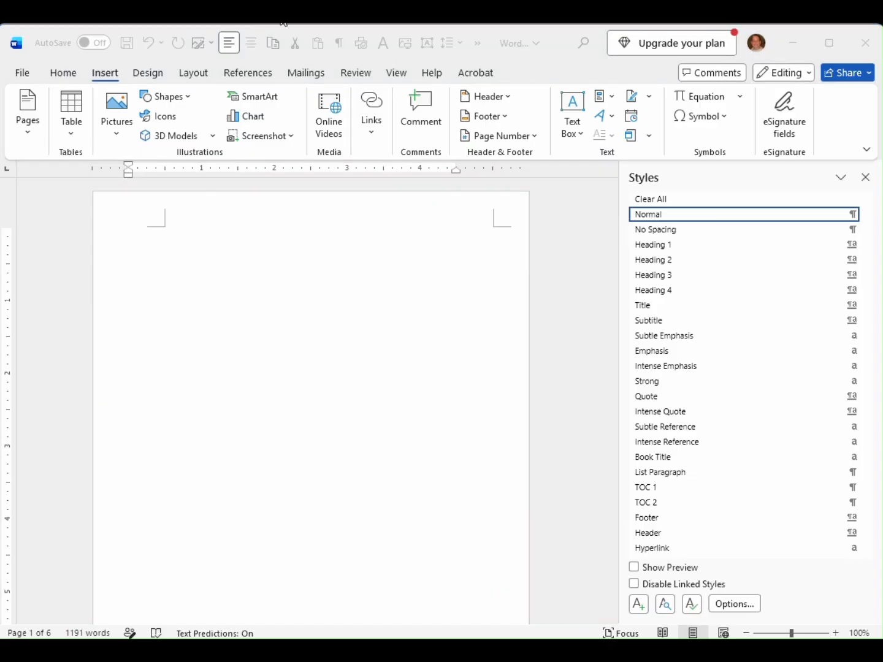
click(169, 245)
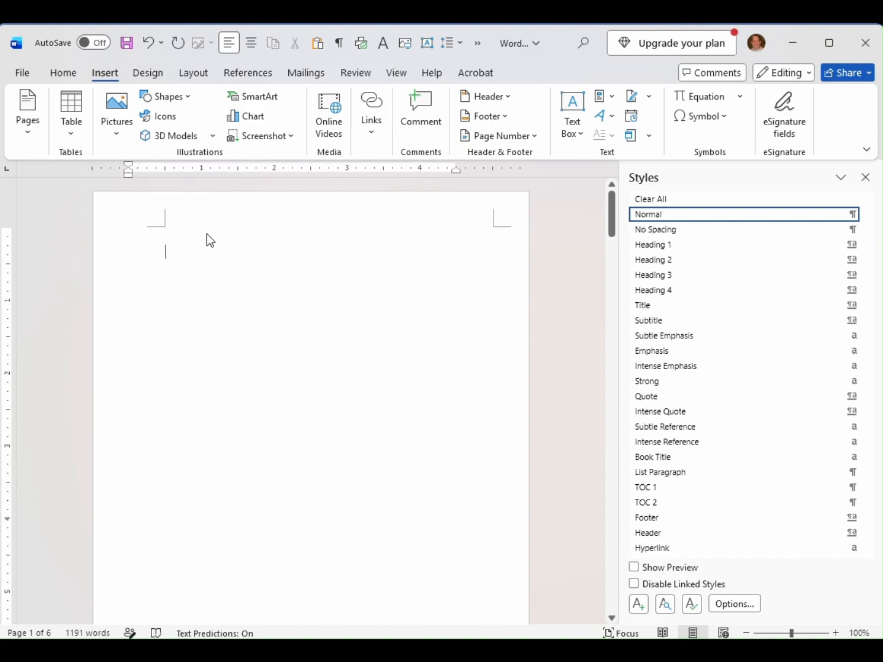
click(256, 81)
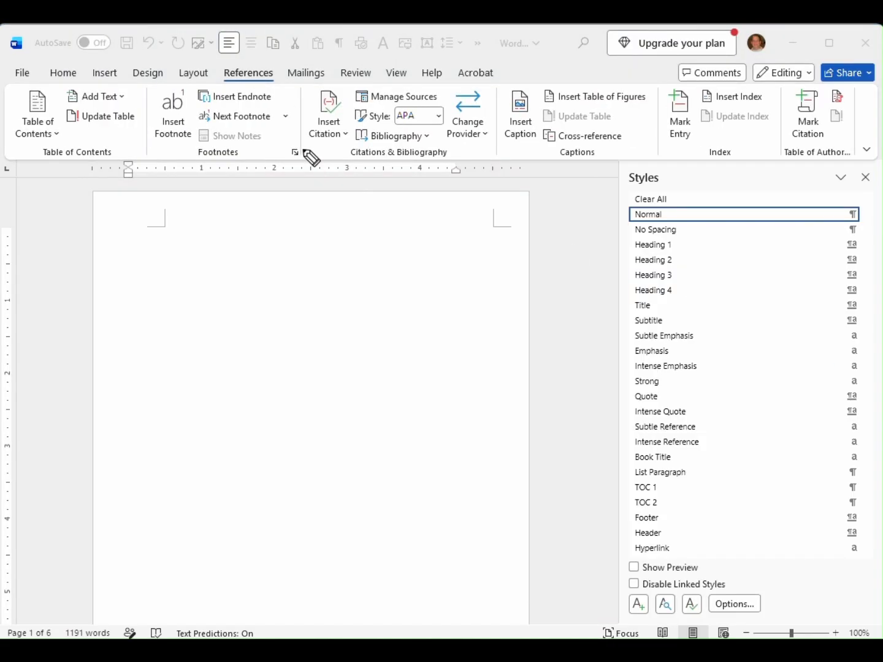
drag(246, 41, 254, 70)
click(54, 203)
mouse_move(19, 91)
mouse_down()
mouse_move(35, 149)
mouse_move(64, 135)
mouse_move(48, 92)
mouse_move(25, 87)
mouse_up()
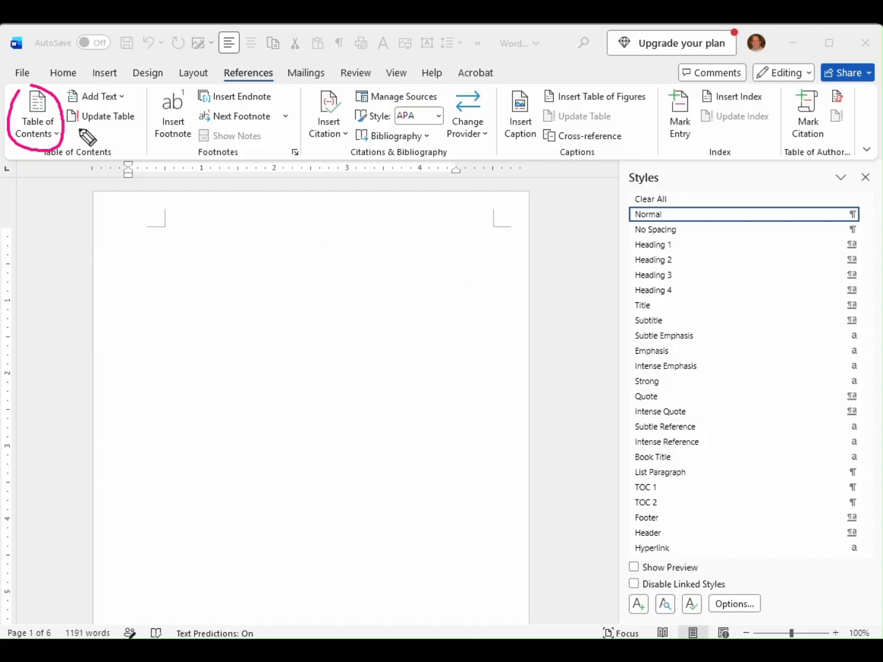
drag(76, 127, 133, 123)
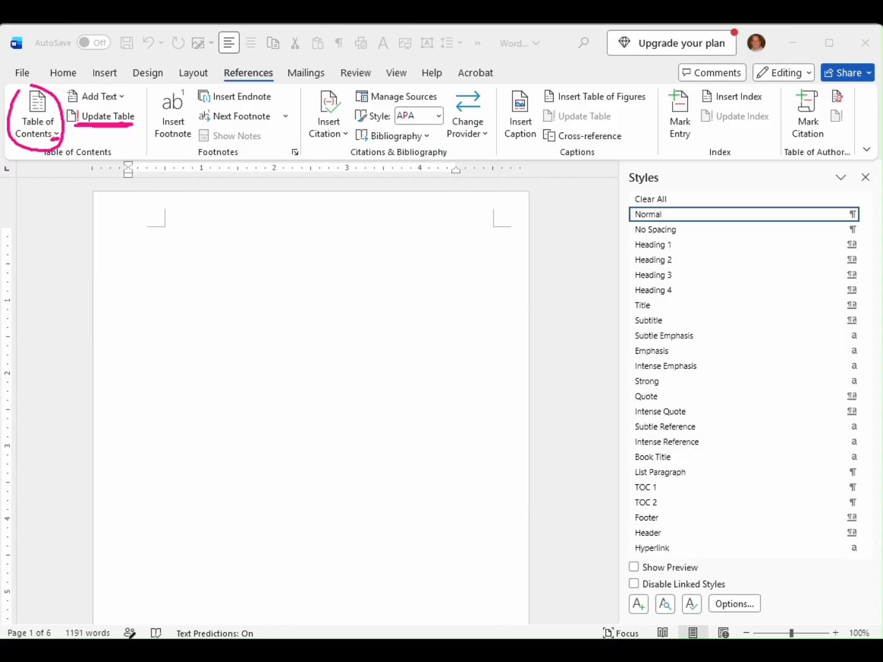
key(Escape)
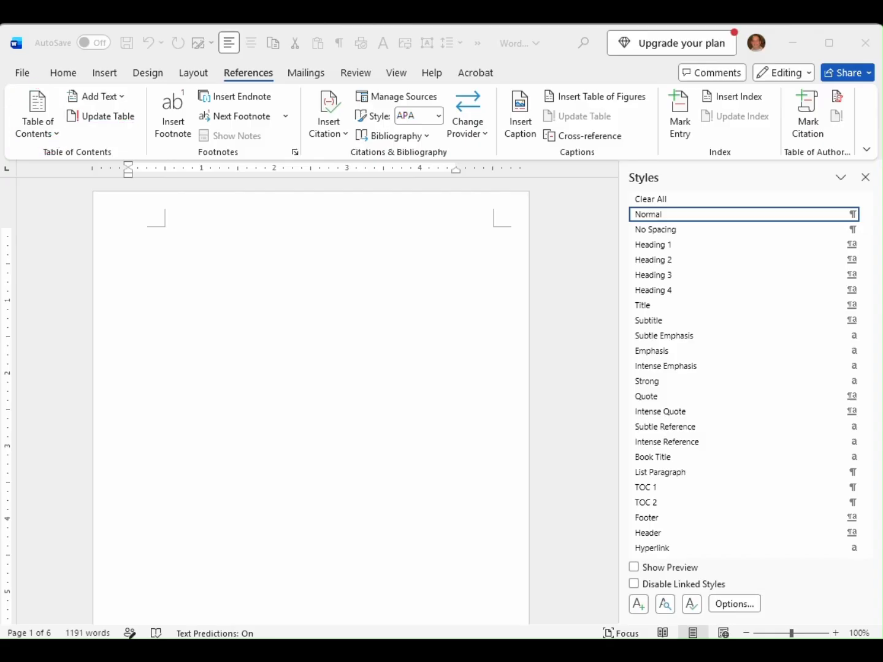
Start a custom table of contents on the blank first page and set it to show 2 levels
click(55, 133)
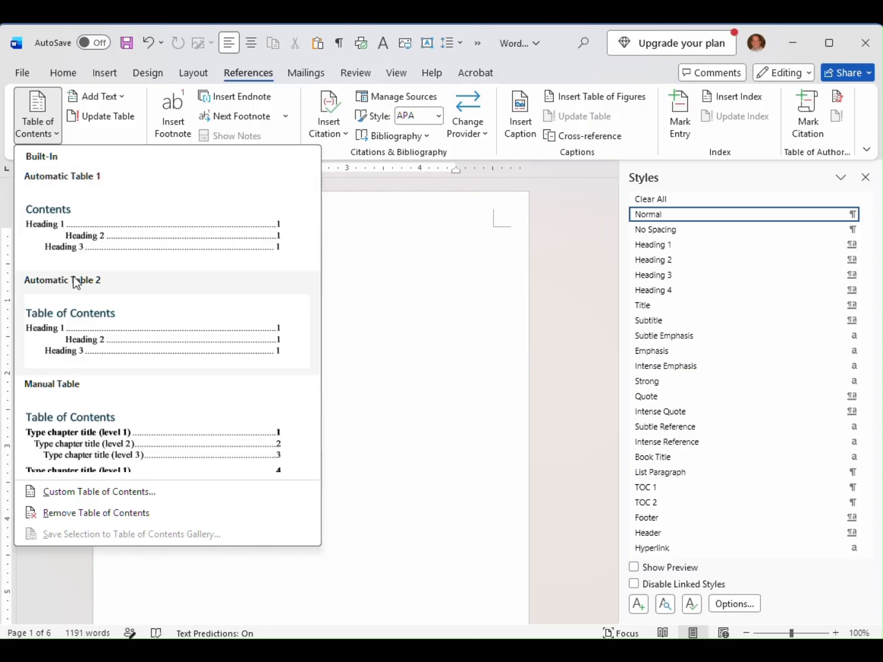
click(75, 493)
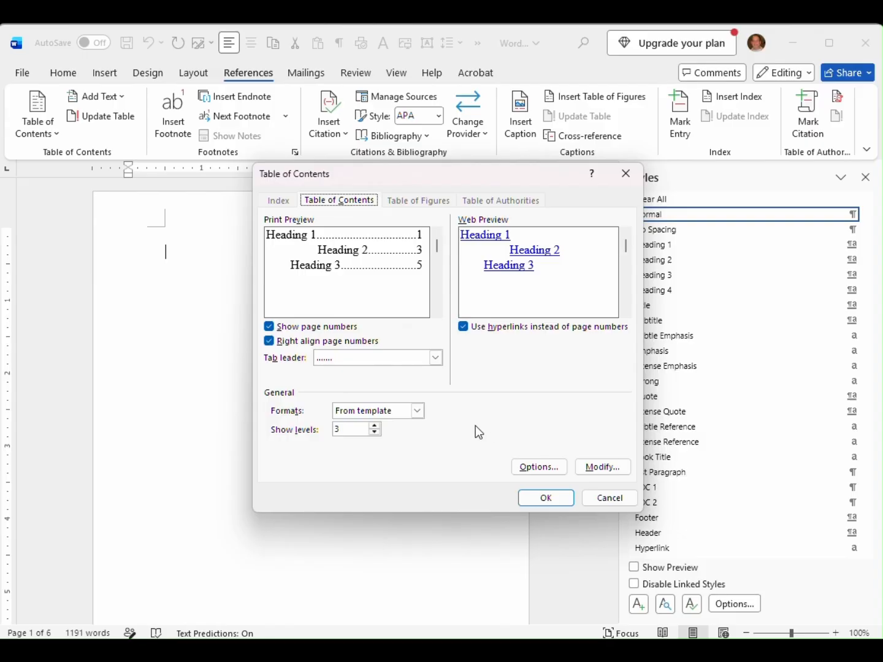
click(375, 434)
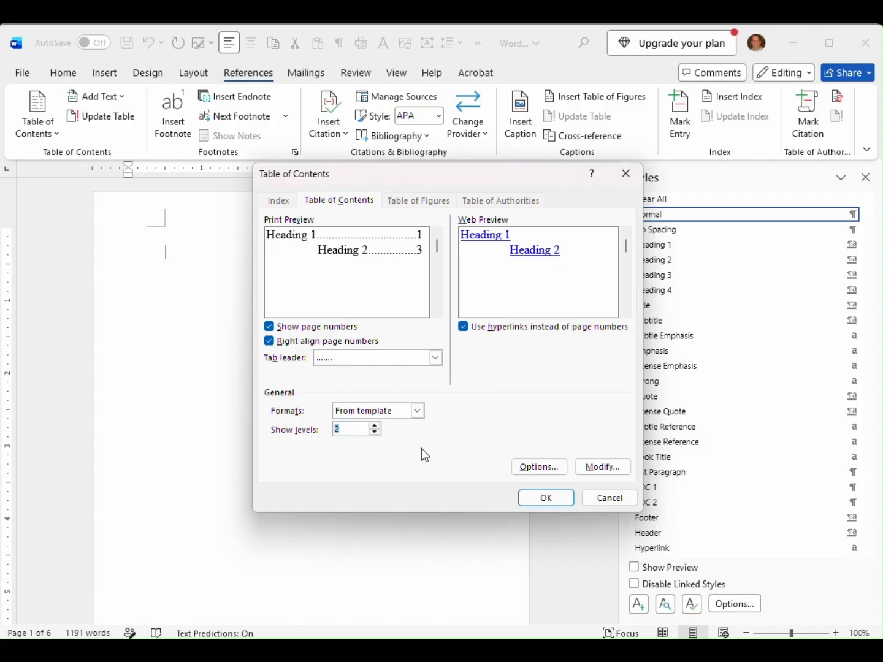
click(357, 429)
In the table of contents options, clear the level for Heading 2, assign level 2 to Heading 3, and insert the table
click(542, 469)
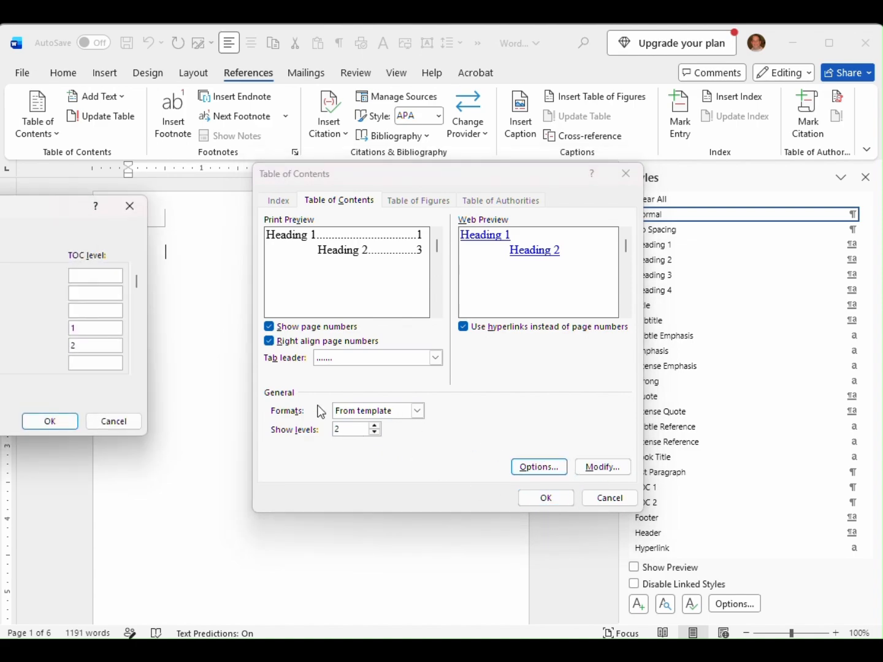
drag(40, 212, 187, 212)
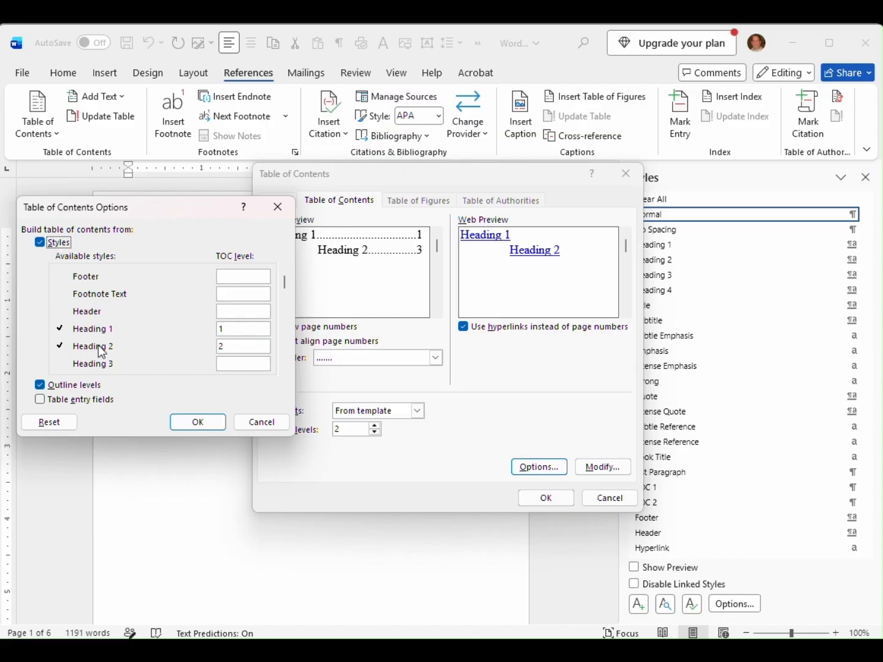
click(227, 345)
key(BackSpace)
click(225, 364)
text(2)
click(201, 423)
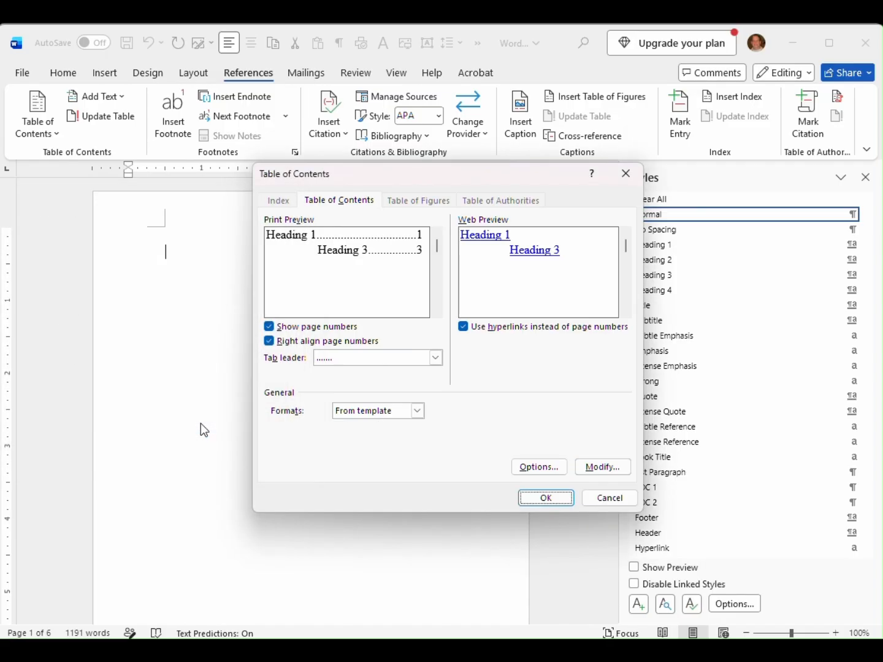
click(546, 497)
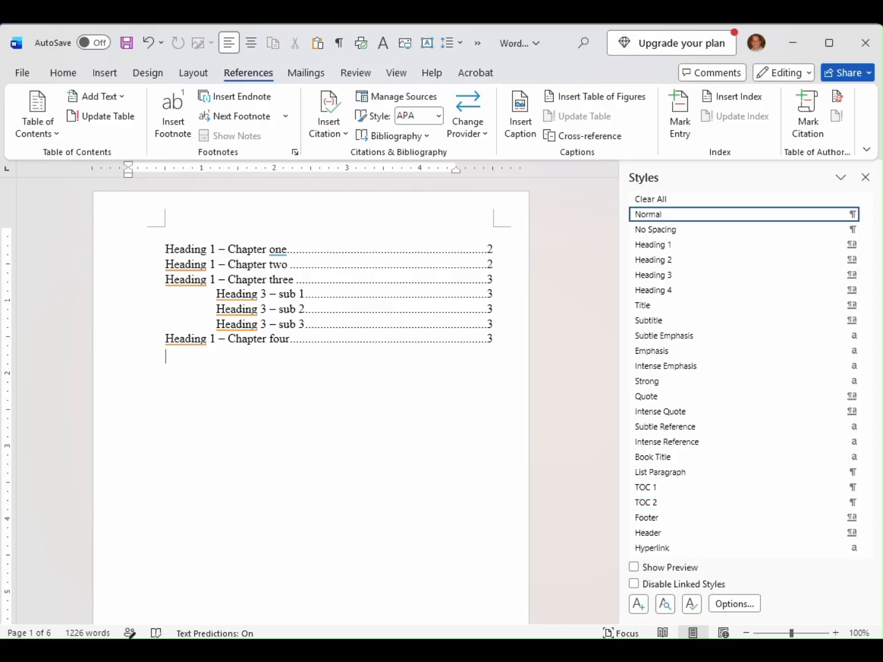
Examine the TOC 1 style's tab stop position, alignment and leader settings, and close them without changes
mouse_move(629, 471)
mouse_down()
mouse_move(645, 517)
mouse_move(690, 493)
mouse_move(634, 480)
mouse_up()
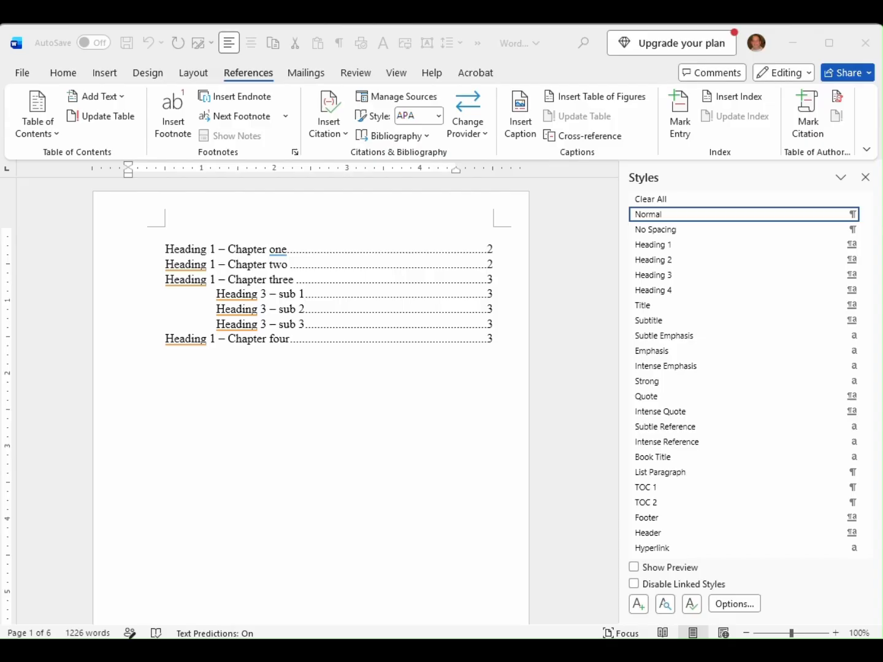
click(648, 489)
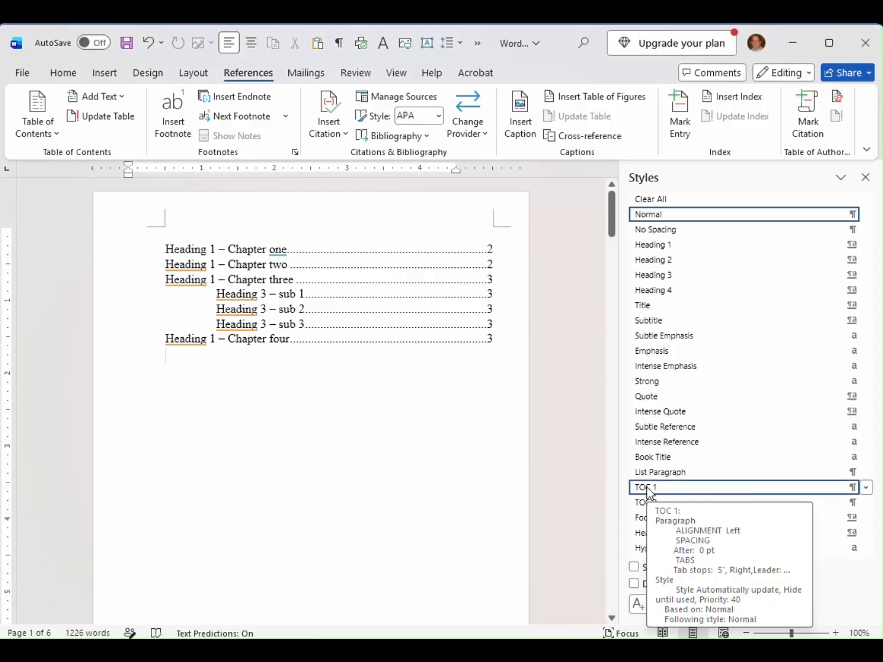
right_click(648, 490)
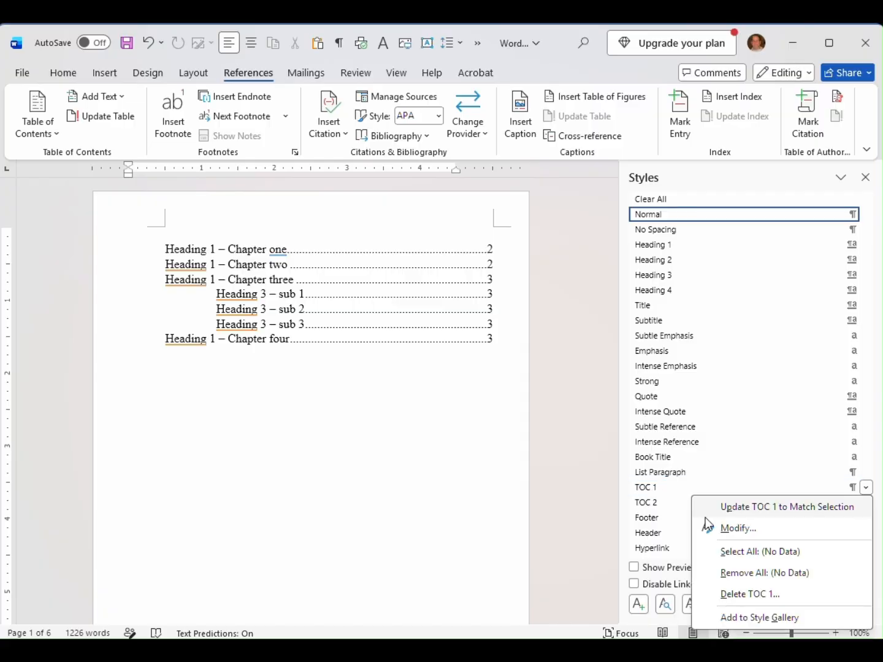
click(724, 528)
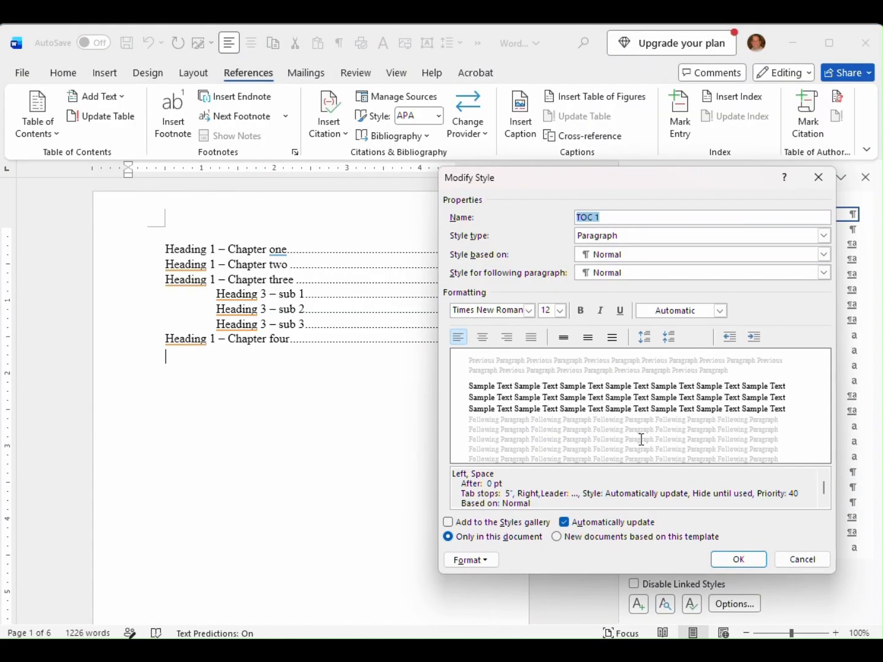
click(493, 562)
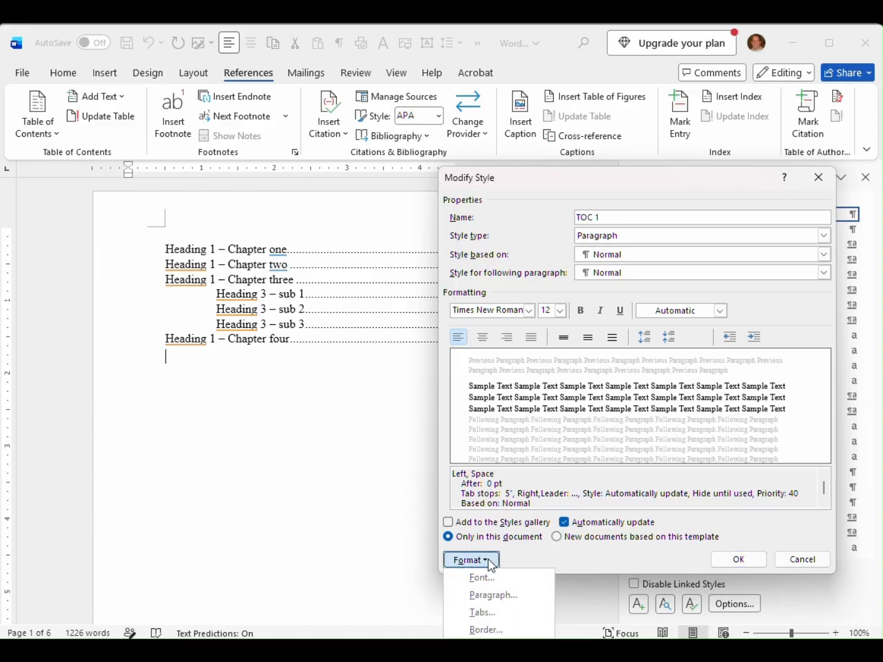
click(483, 613)
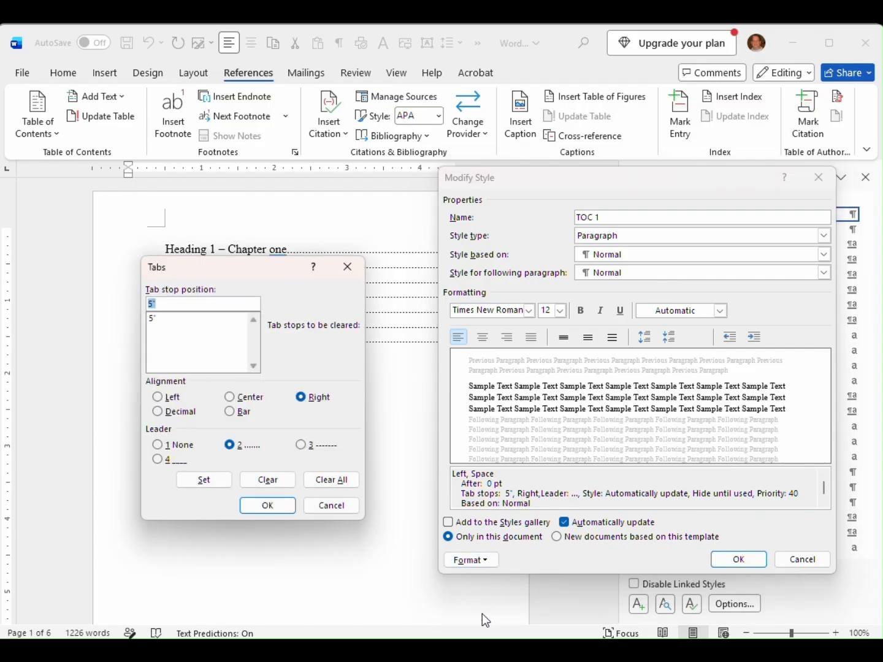
click(176, 306)
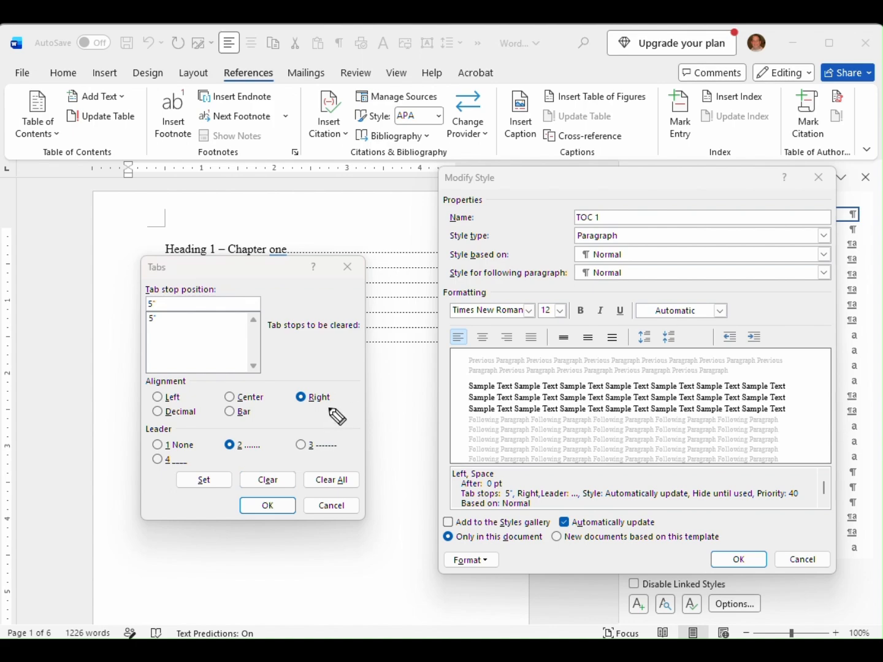
mouse_move(345, 382)
mouse_down()
mouse_move(292, 385)
mouse_move(339, 414)
mouse_up()
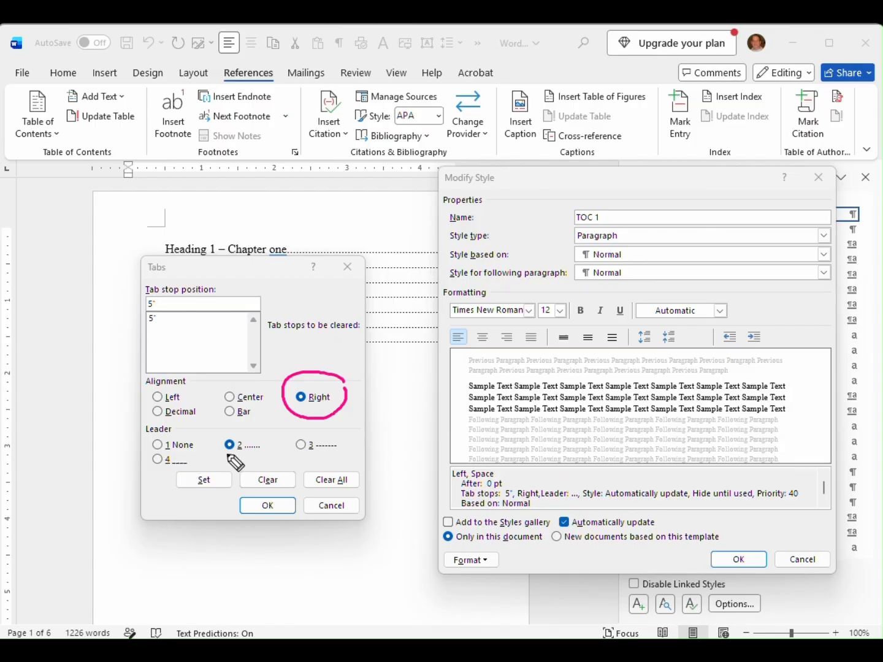
drag(224, 455, 262, 455)
drag(165, 466, 190, 468)
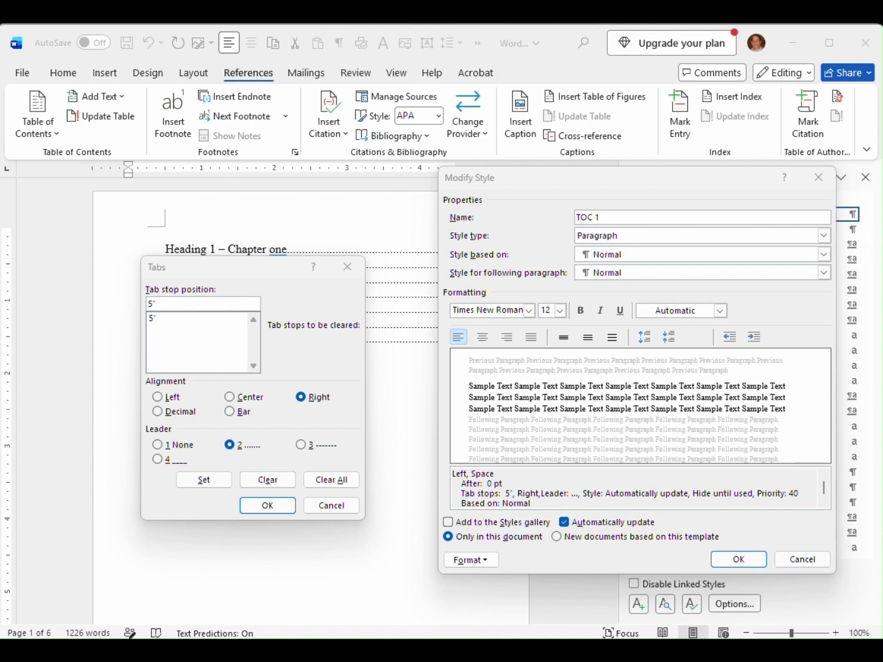
click(329, 505)
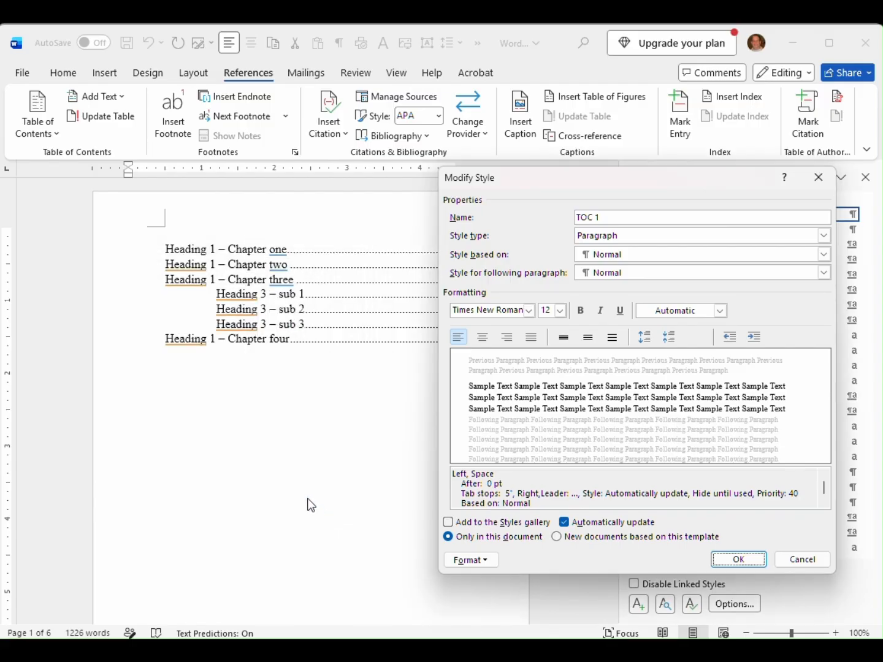
click(800, 560)
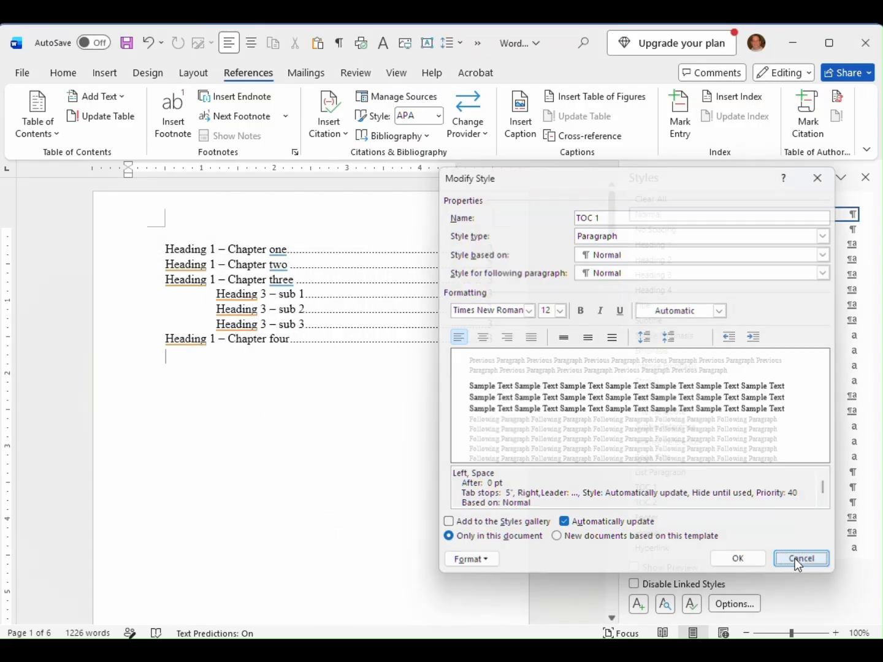
Reopen the custom table of contents settings, toggle right alignment of page numbers off and back on, and cancel
click(165, 248)
click(56, 134)
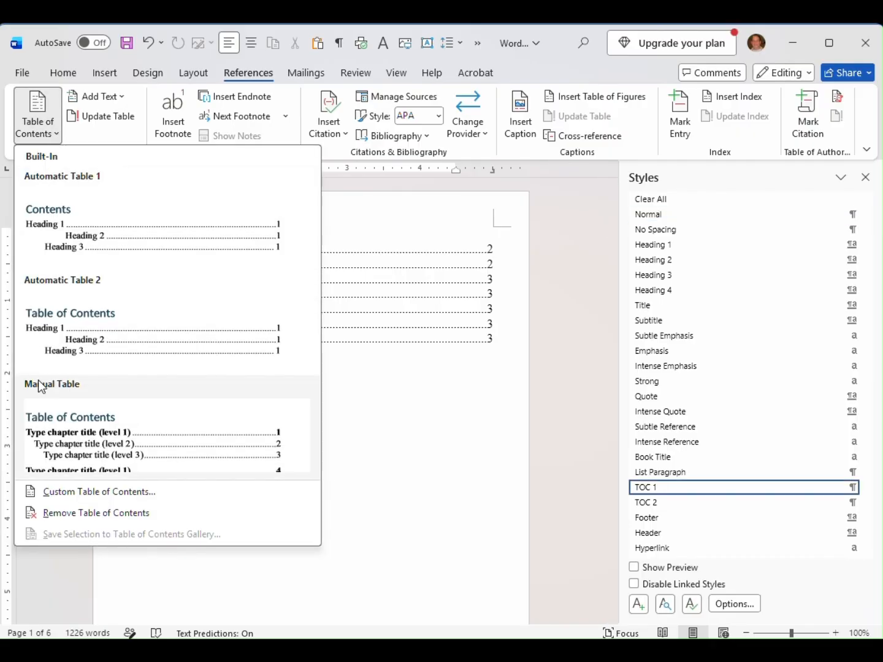
click(55, 490)
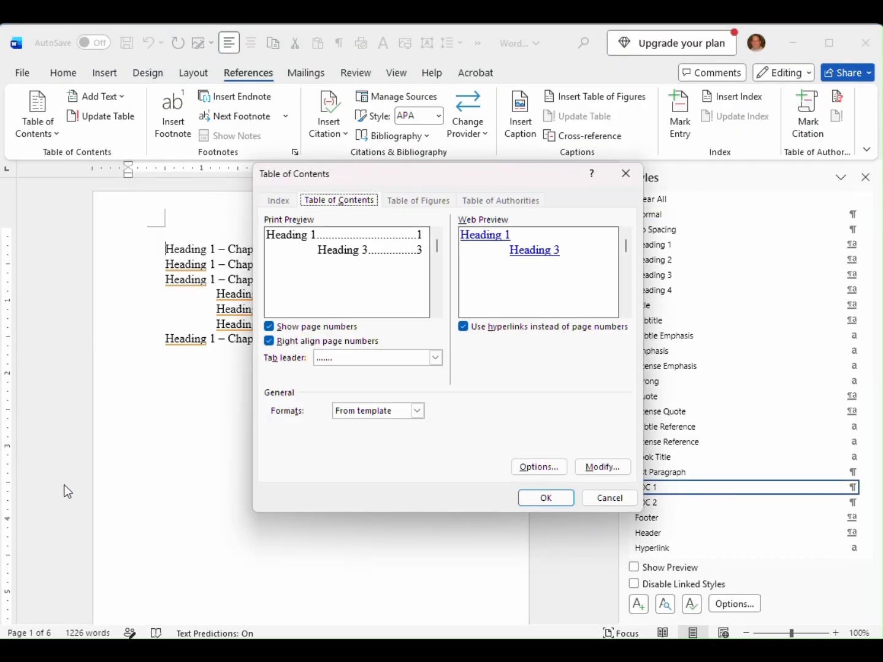
click(273, 349)
click(270, 342)
click(270, 342)
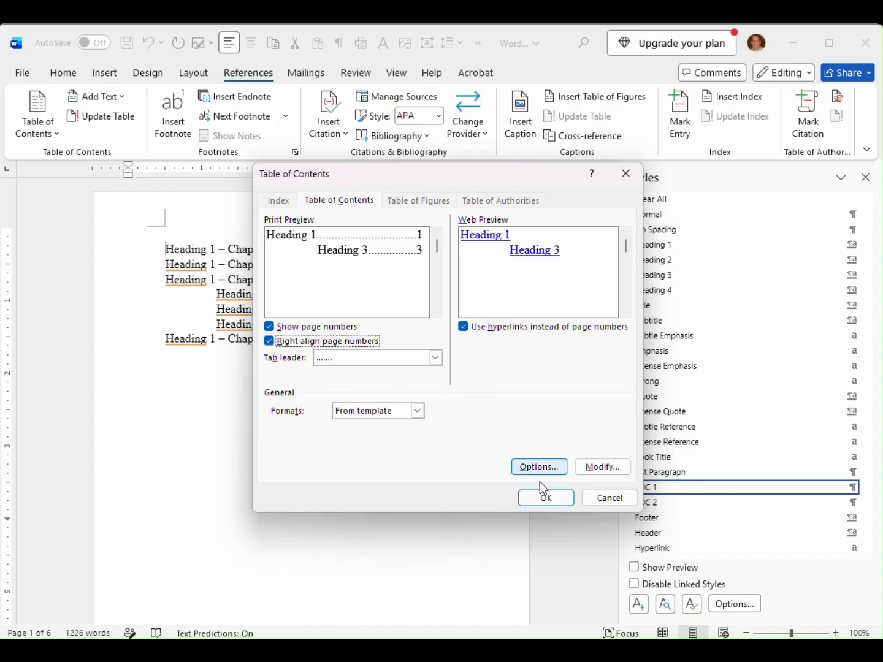
click(609, 501)
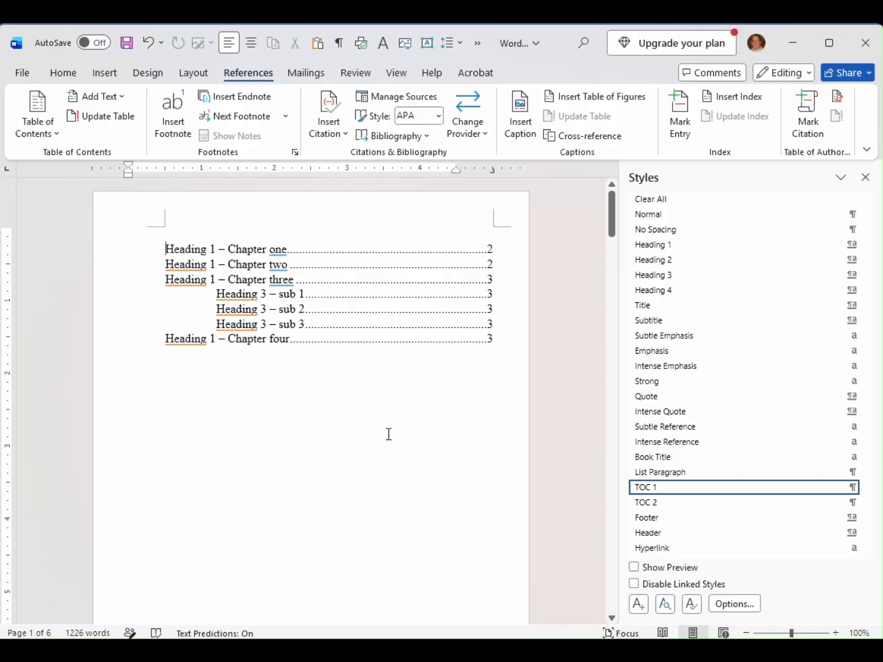
key(Right)
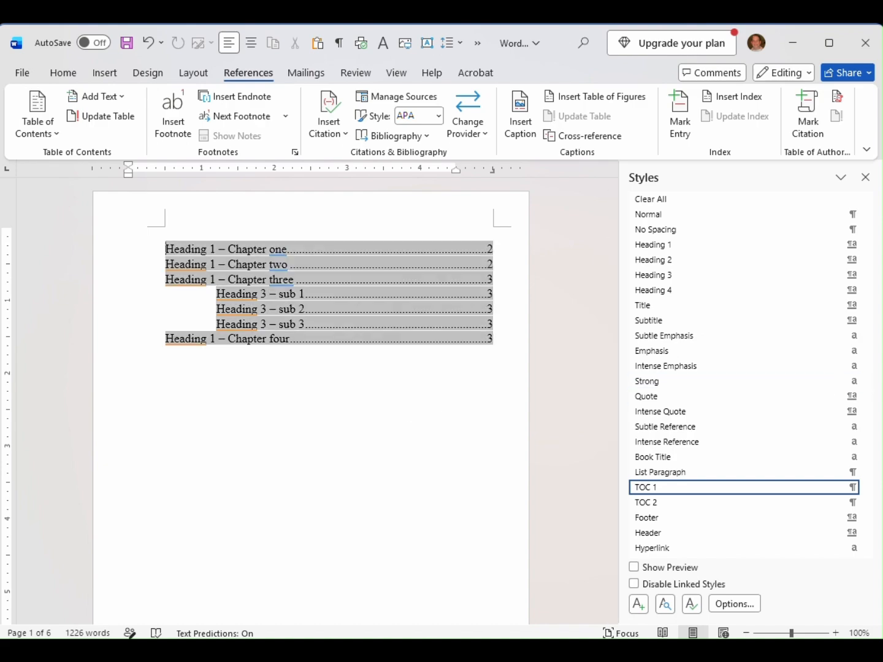
key(ctrl+alt+g)
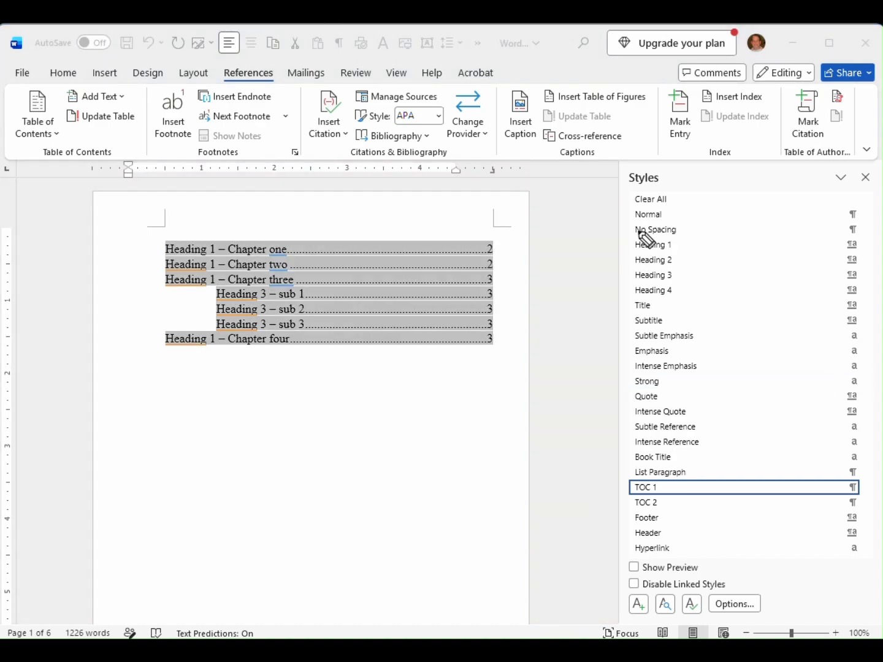
mouse_move(633, 234)
mouse_down()
mouse_move(619, 278)
mouse_move(667, 282)
mouse_move(696, 262)
mouse_move(634, 234)
mouse_up()
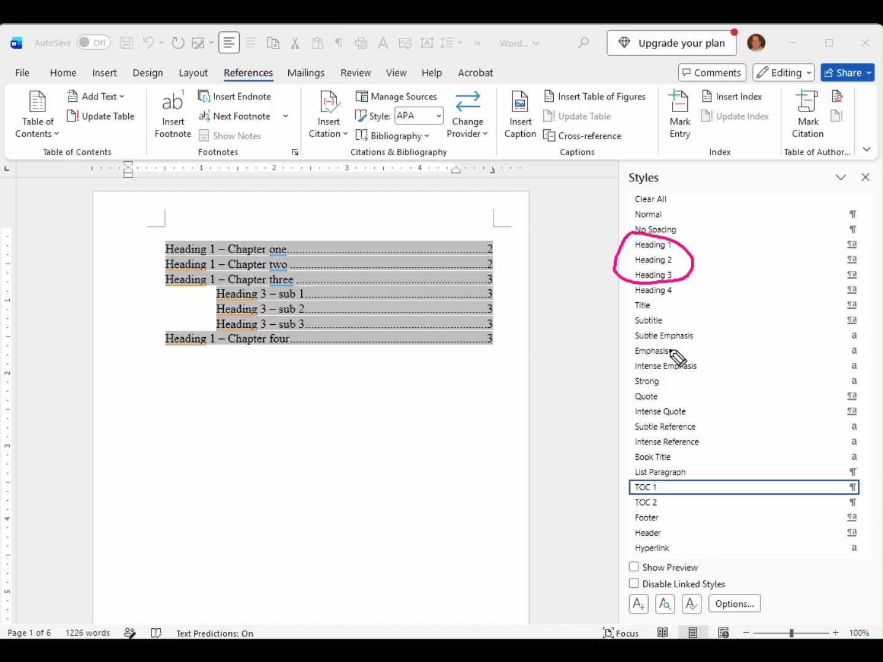
mouse_move(636, 472)
mouse_down()
mouse_move(626, 476)
mouse_move(626, 508)
mouse_move(671, 523)
mouse_move(676, 476)
mouse_move(632, 478)
mouse_up()
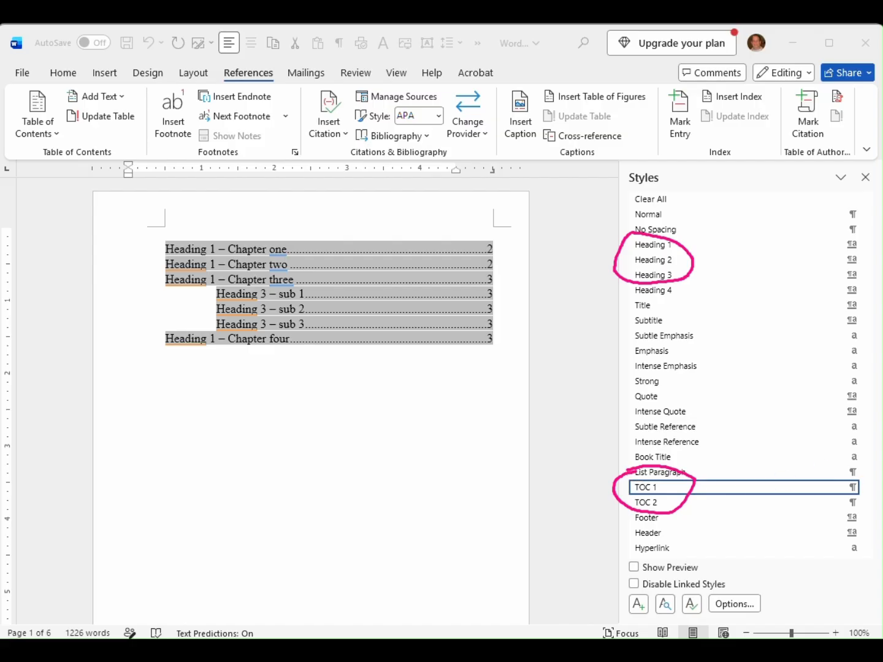
key(Escape)
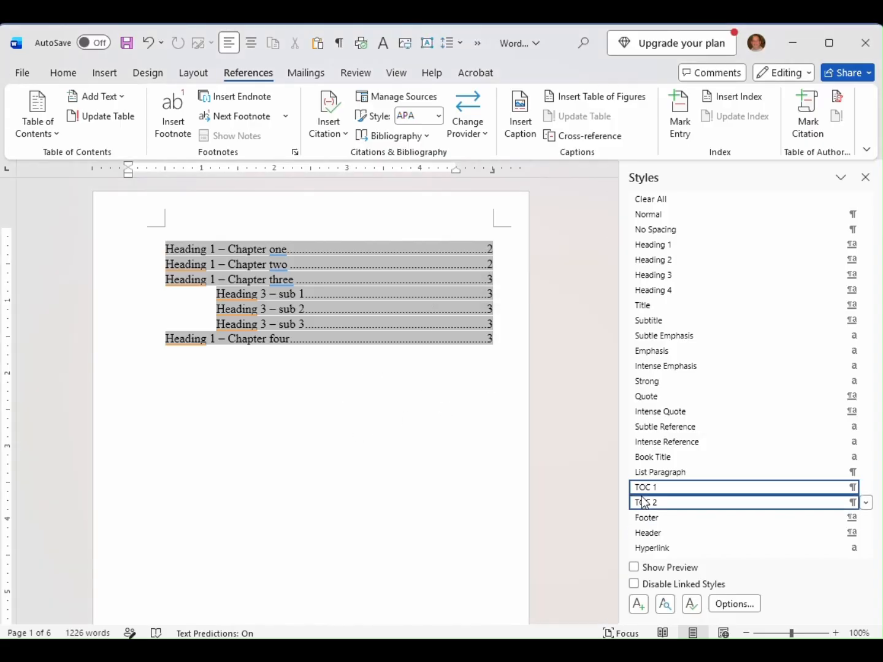
Modify the TOC 1 style so its paragraph spacing after is 8 pt, and apply the change
right_click(689, 493)
click(722, 528)
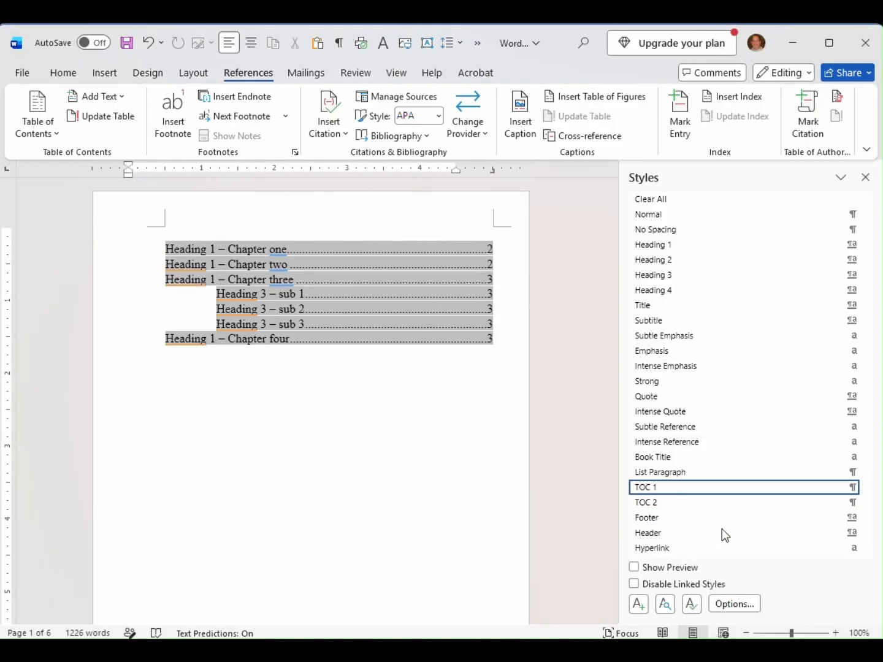
click(486, 560)
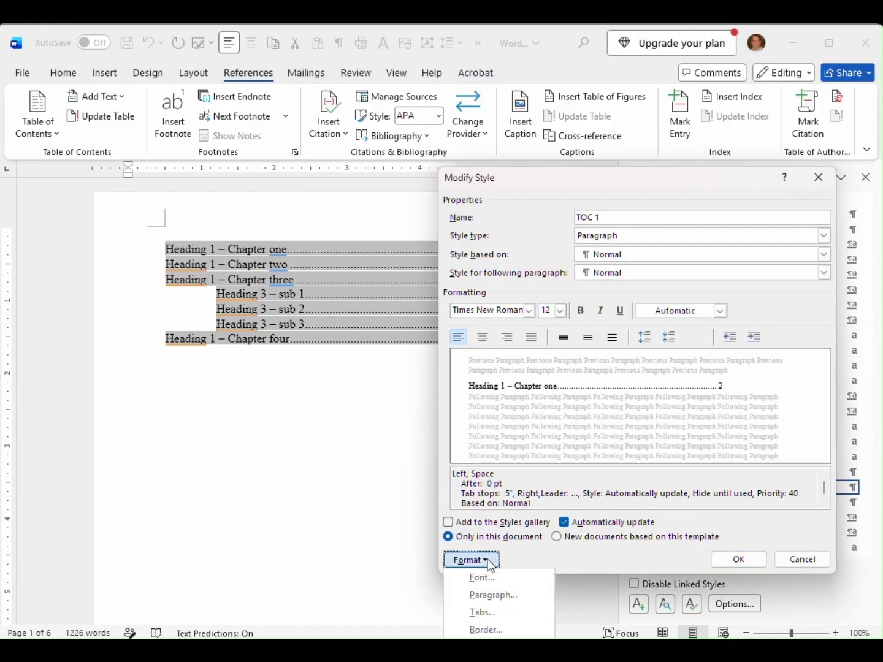
click(493, 596)
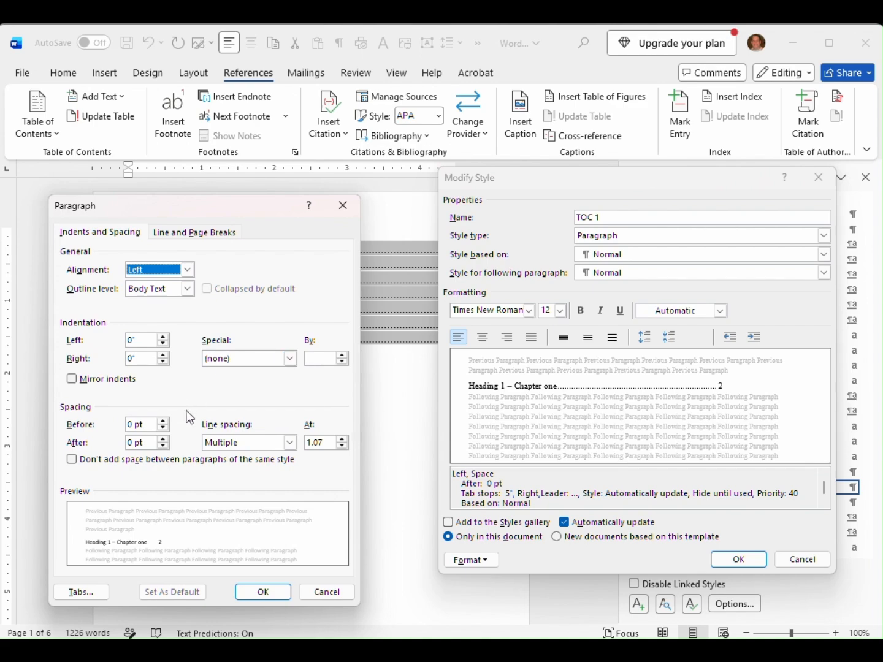
click(149, 424)
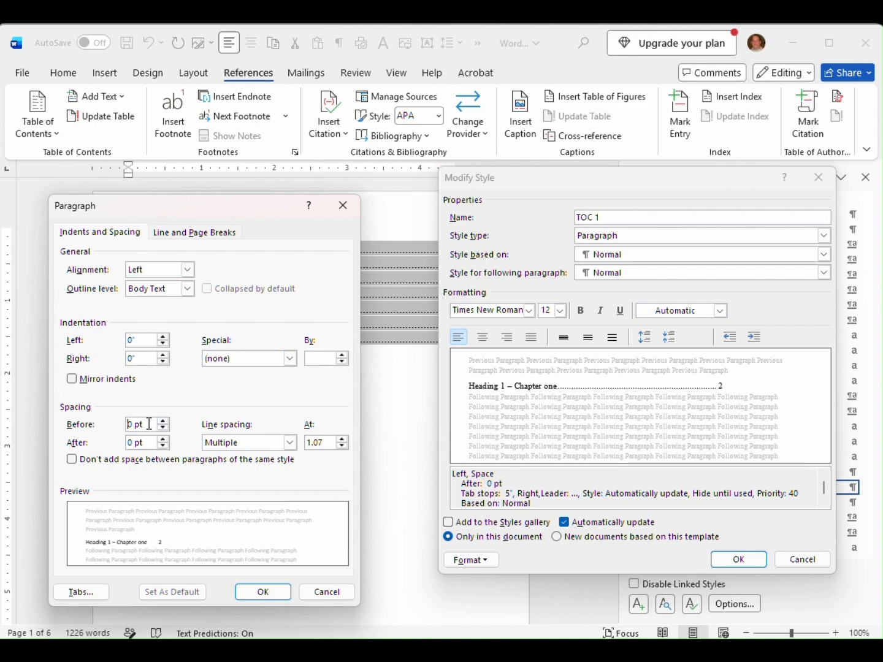
double_click(149, 423)
click(149, 424)
drag(229, 205, 495, 296)
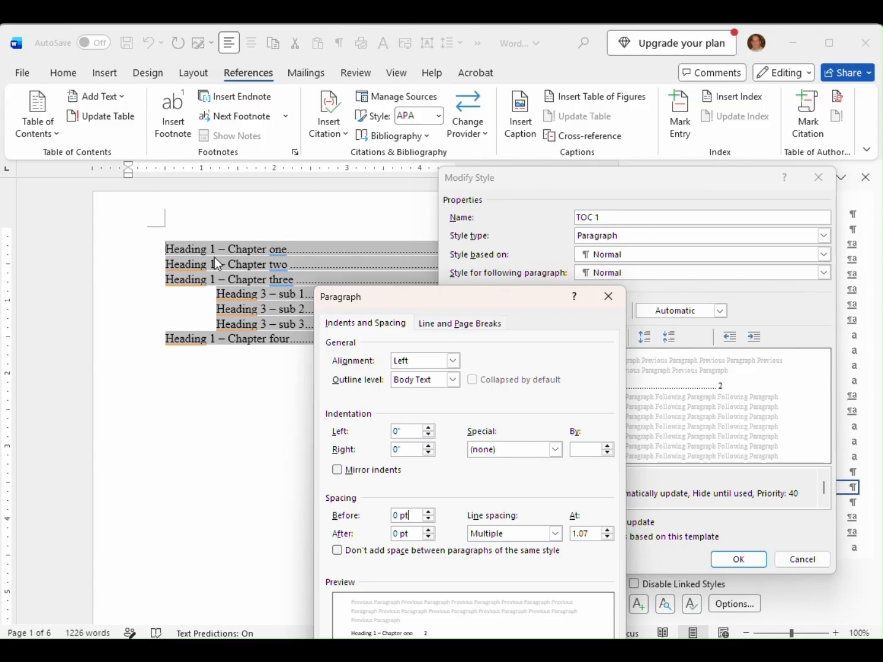
drag(368, 299, 160, 245)
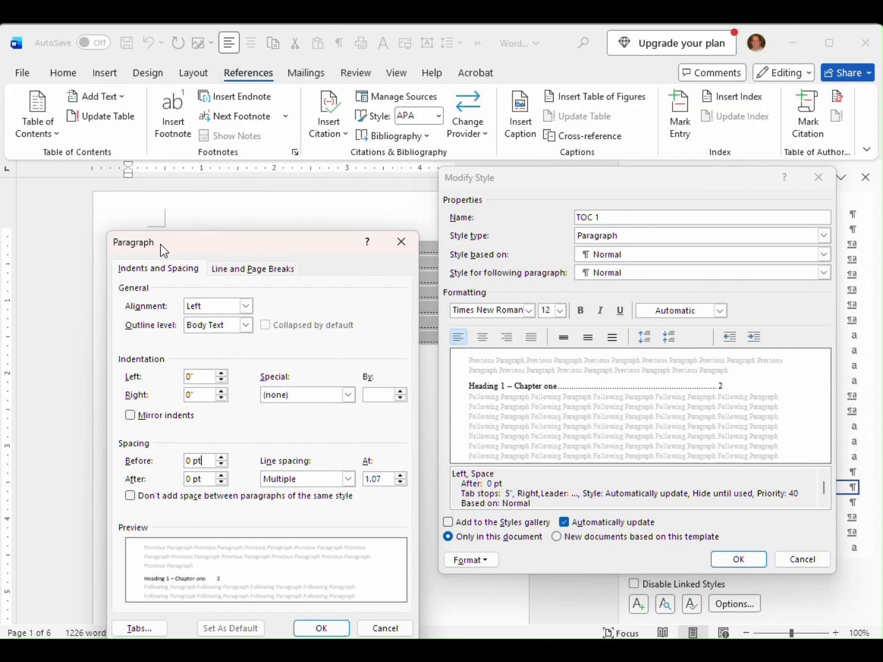
double_click(210, 482)
text(8)
click(323, 629)
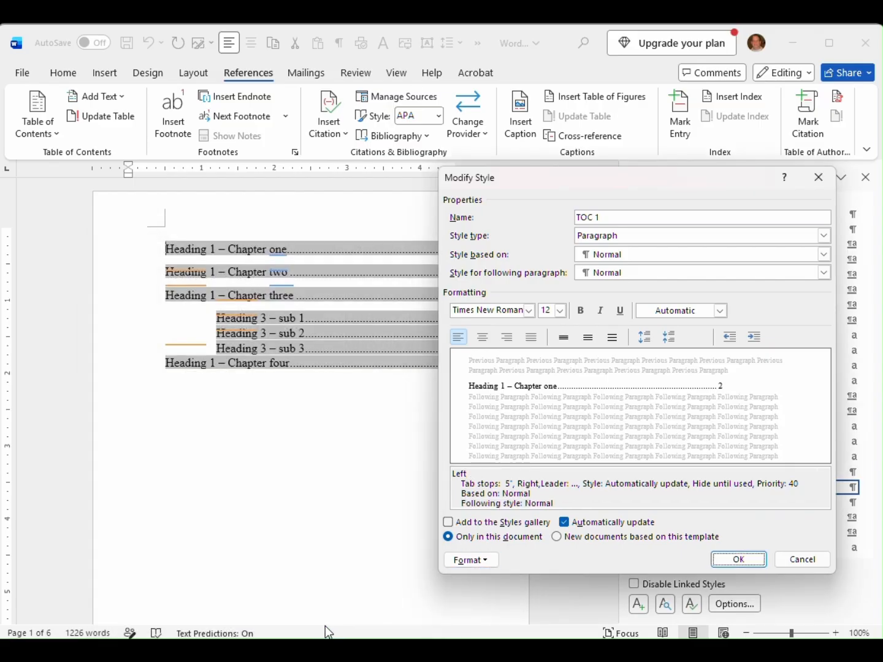
click(746, 561)
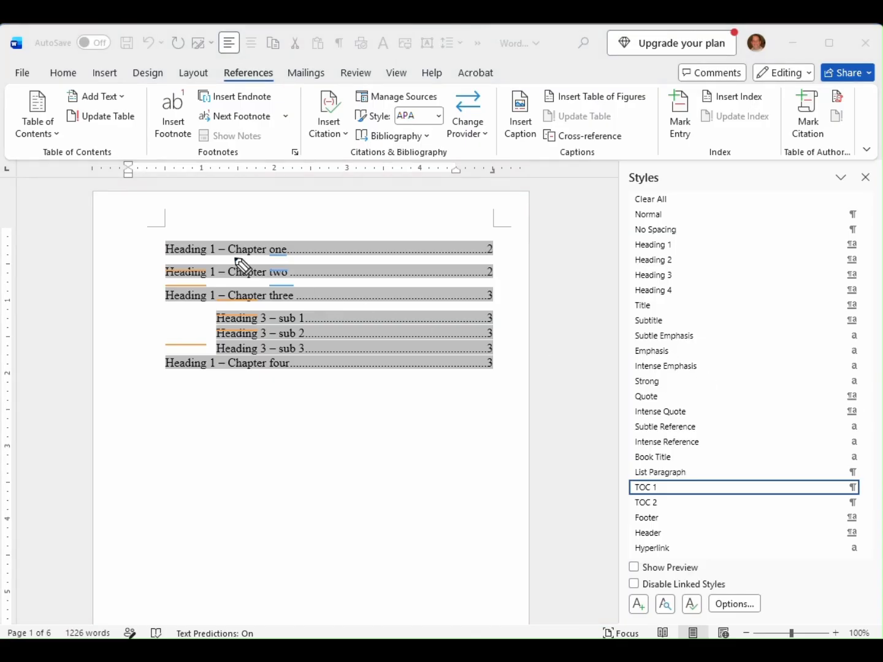
mouse_move(234, 257)
mouse_down()
mouse_move(266, 258)
mouse_move(262, 307)
mouse_up()
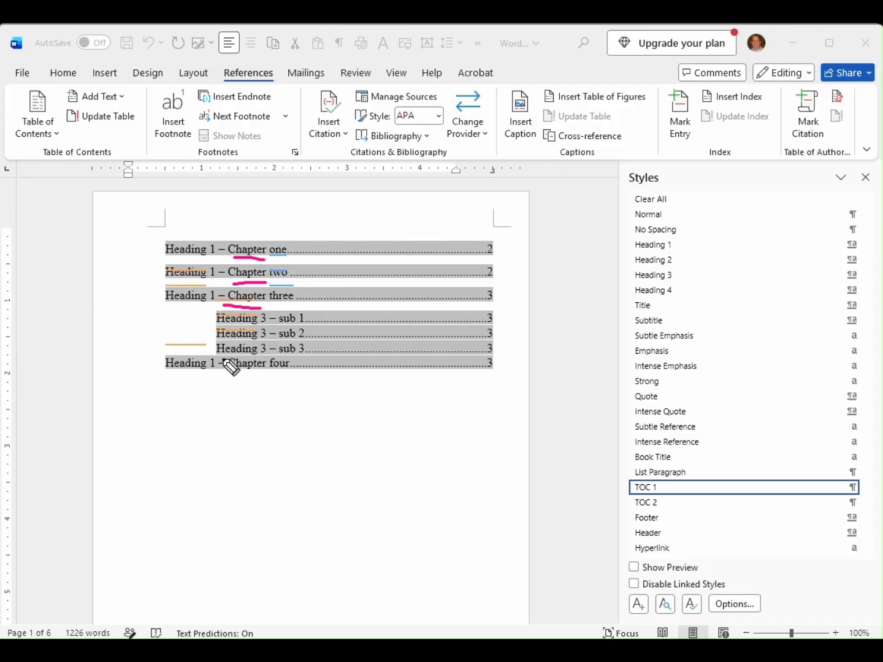
drag(216, 354, 233, 355)
key(Escape)
Modify the TOC 2 style with 8 pt spacing after and no added space between paragraphs of the same style
click(649, 503)
right_click(648, 505)
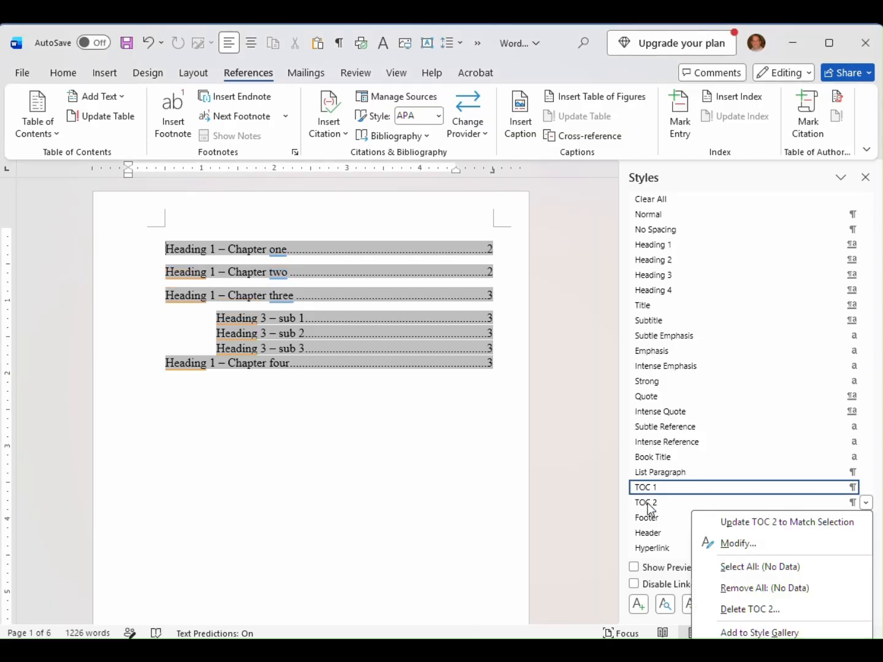
click(722, 544)
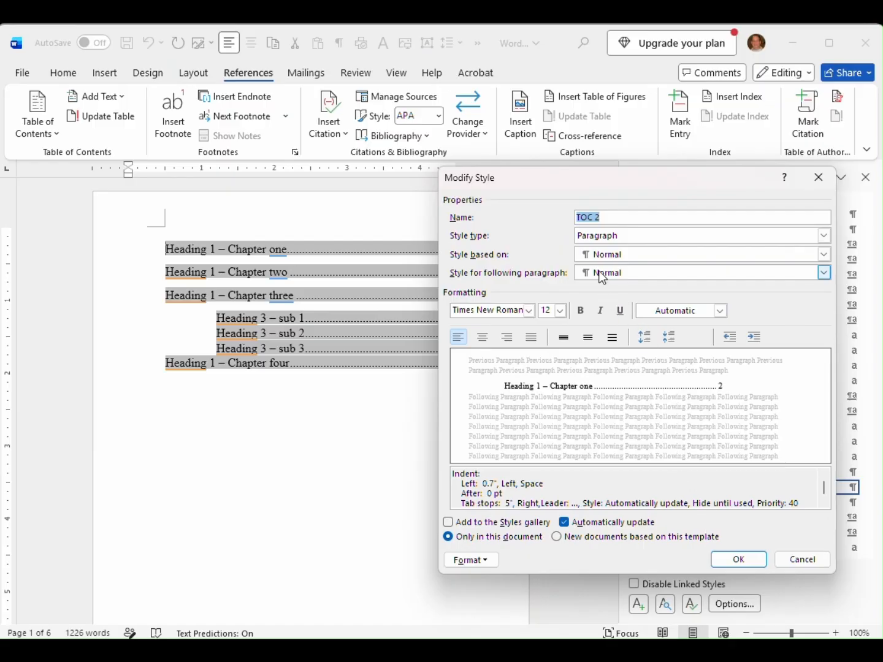
click(472, 560)
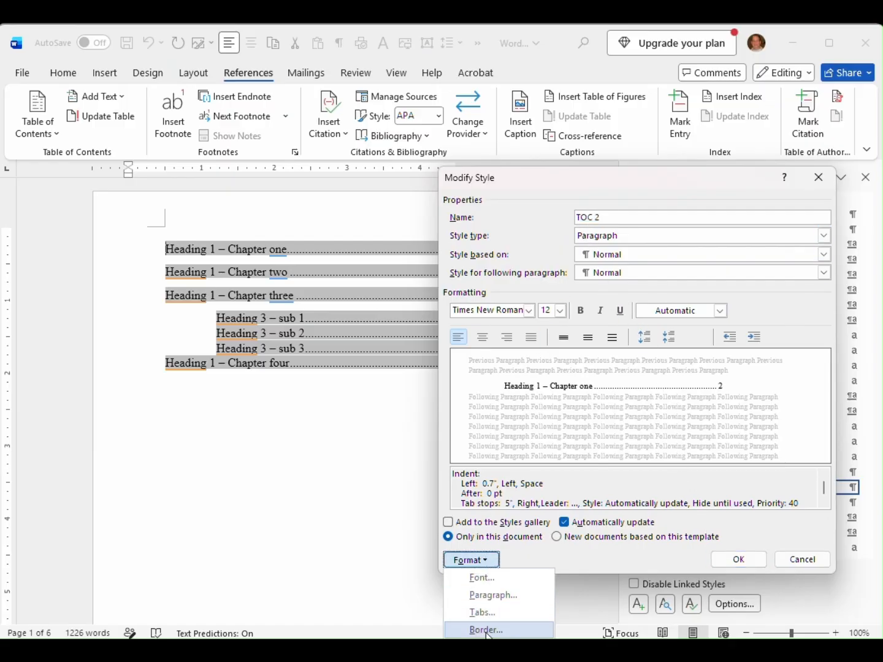
click(488, 597)
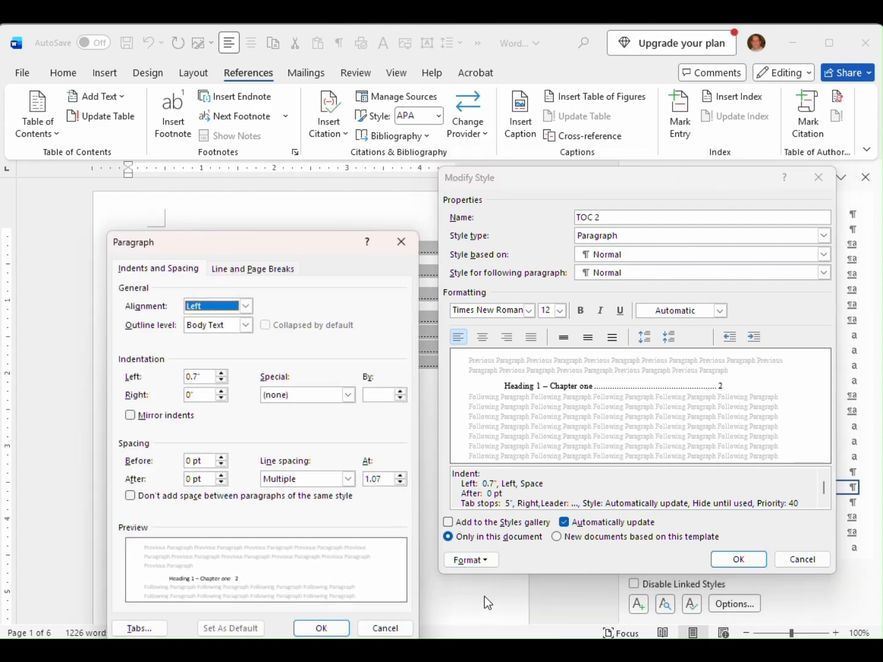
click(210, 482)
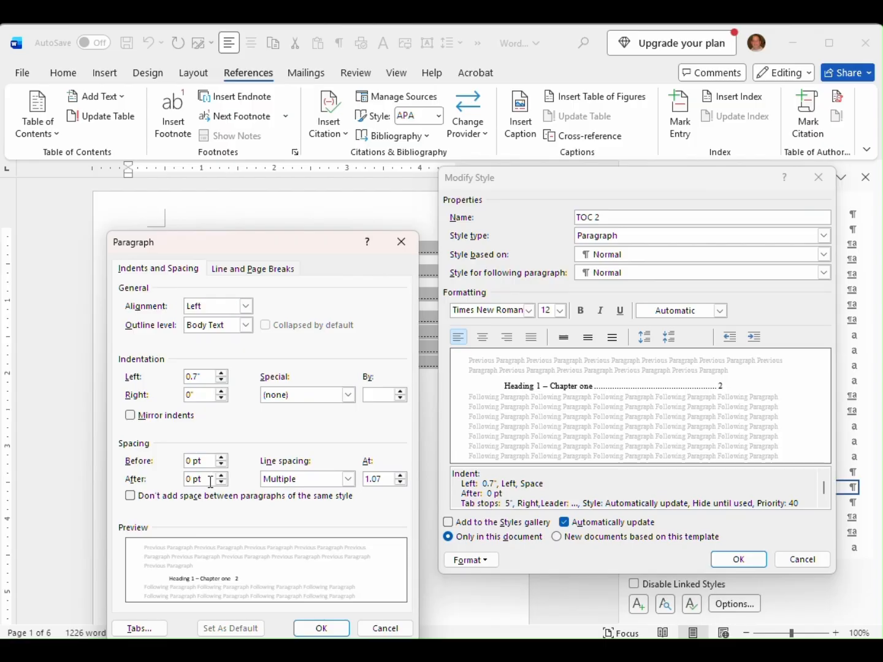
double_click(207, 480)
text(8)
click(130, 497)
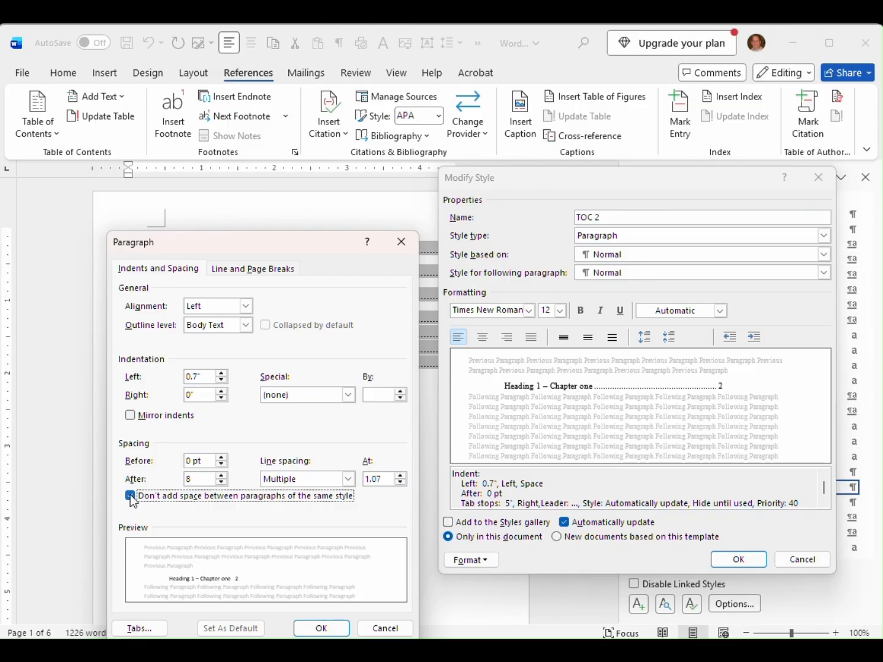
click(325, 628)
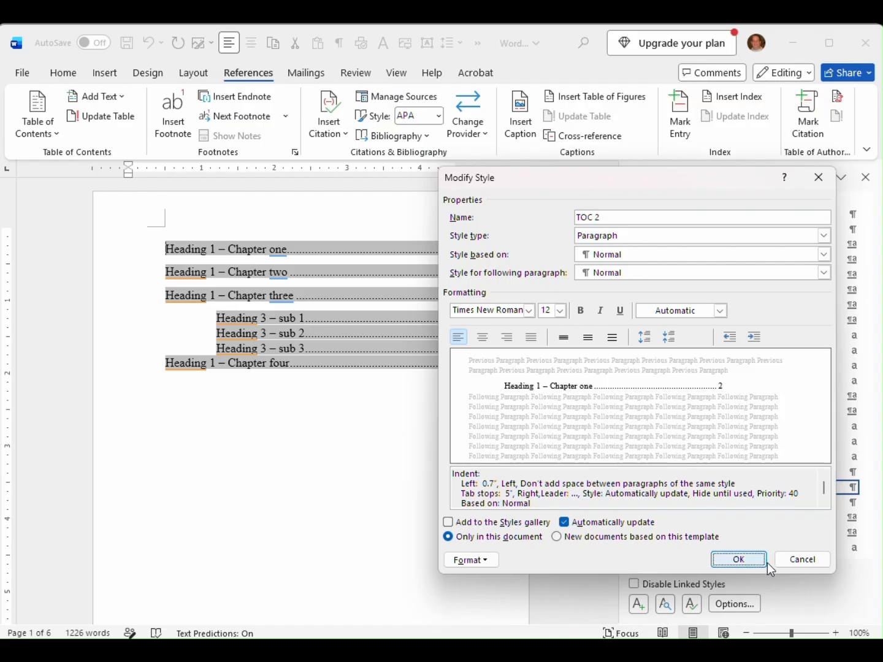
click(746, 562)
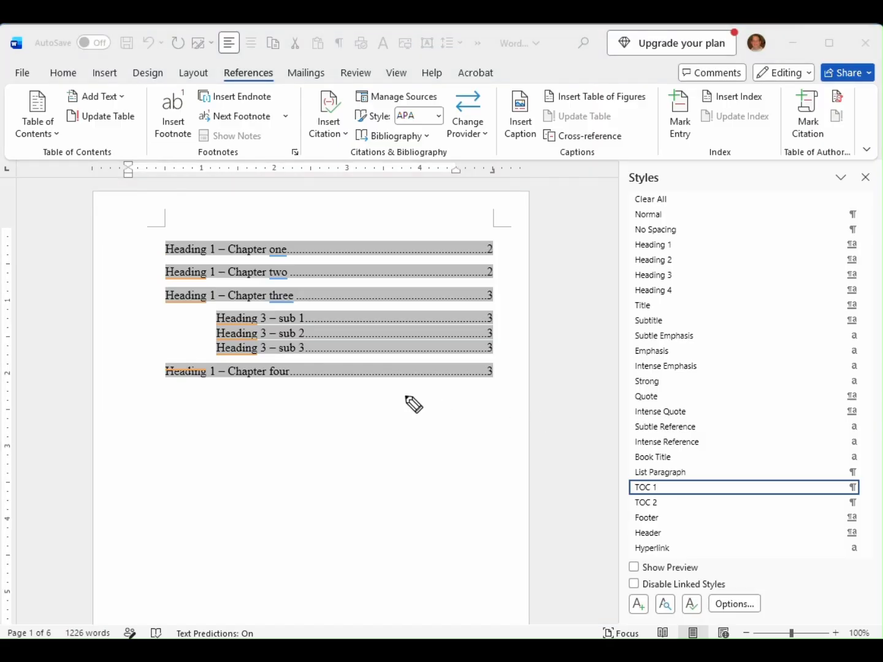
drag(270, 357, 287, 358)
mouse_move(282, 305)
mouse_down()
mouse_move(293, 305)
mouse_move(258, 347)
mouse_up()
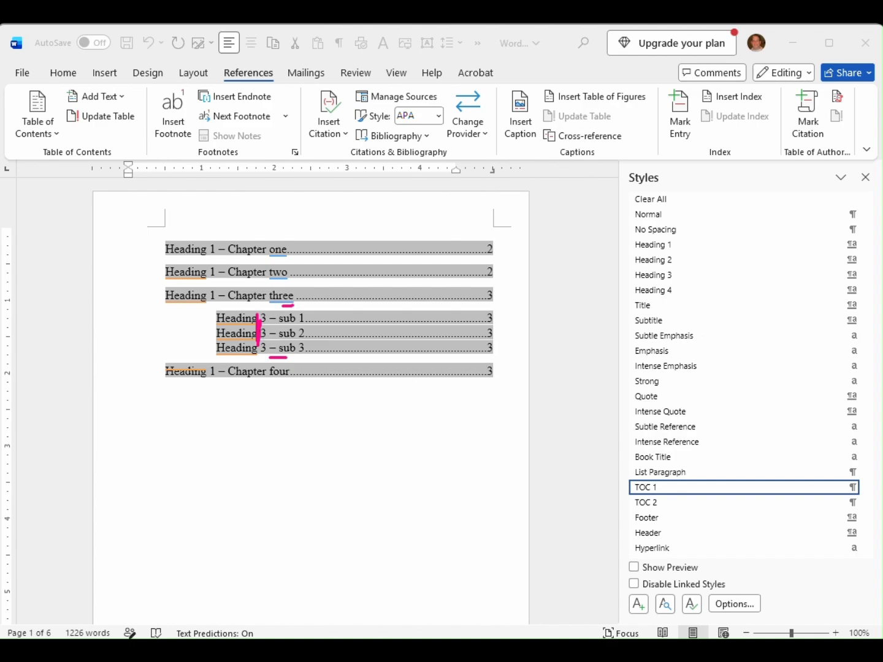
key(Escape)
mouse_move(146, 331)
mouse_down()
mouse_move(197, 332)
mouse_move(195, 338)
mouse_up()
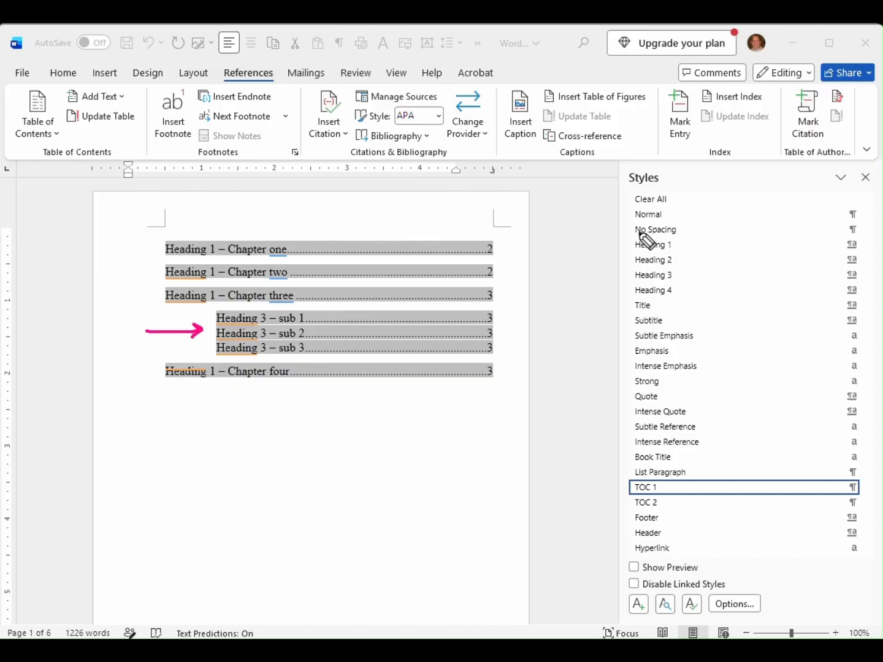
mouse_move(640, 234)
mouse_down()
mouse_move(676, 297)
mouse_move(631, 246)
mouse_up()
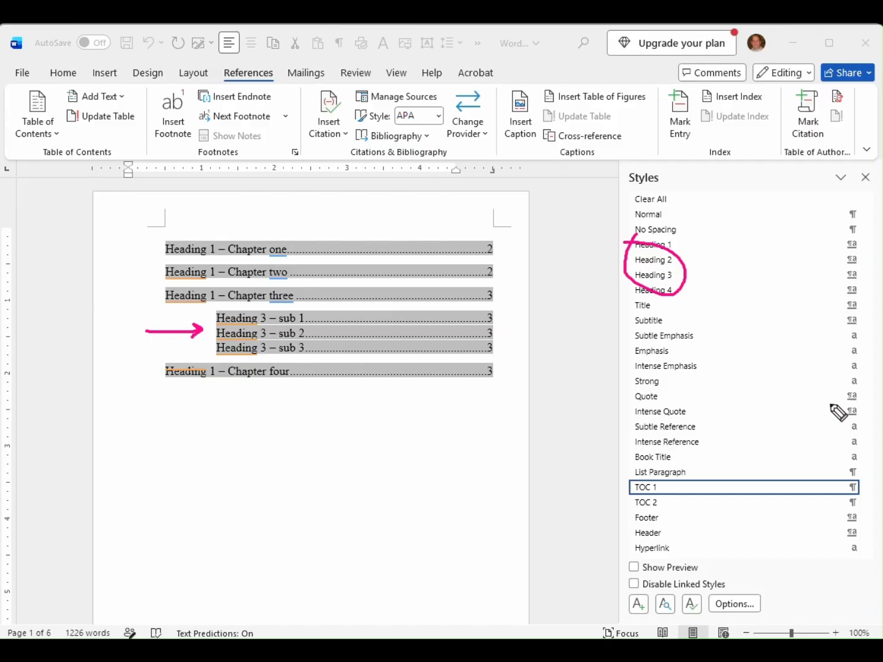
mouse_move(615, 473)
mouse_down()
mouse_move(619, 501)
mouse_move(693, 495)
mouse_move(599, 483)
mouse_up()
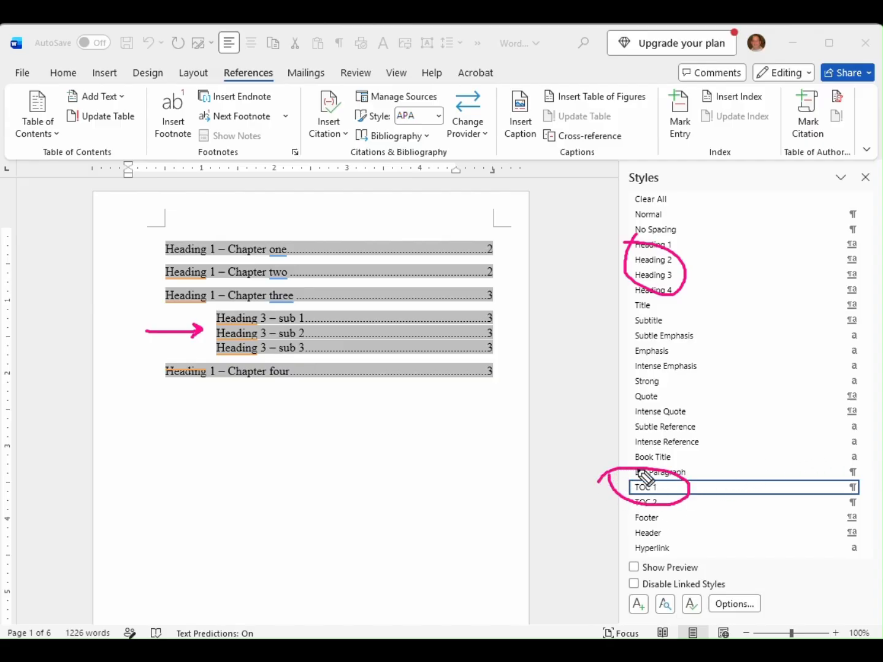
key(Escape)
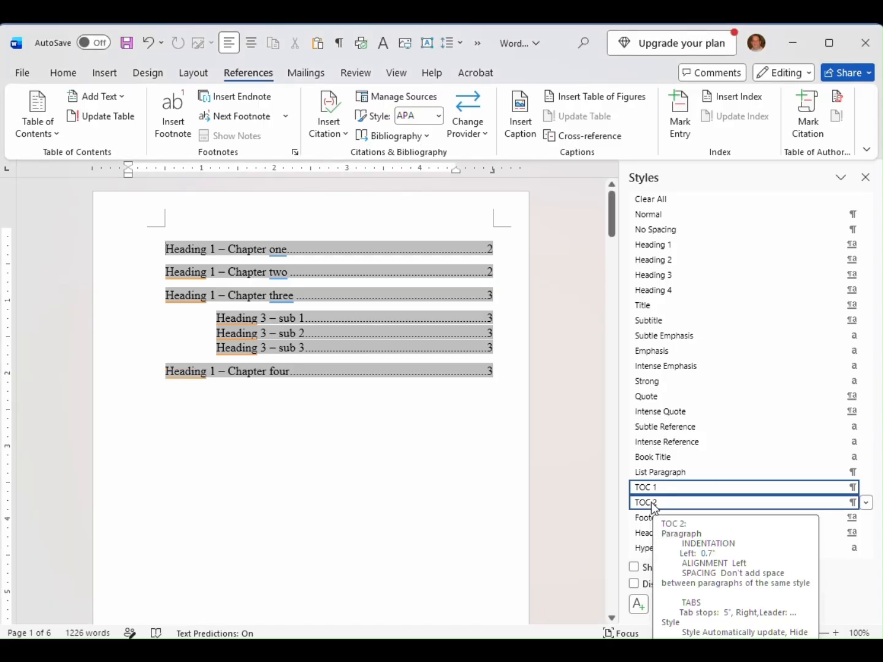
Examine the left indentation in the TOC 2 style's paragraph settings and close them without changes
right_click(681, 505)
click(731, 544)
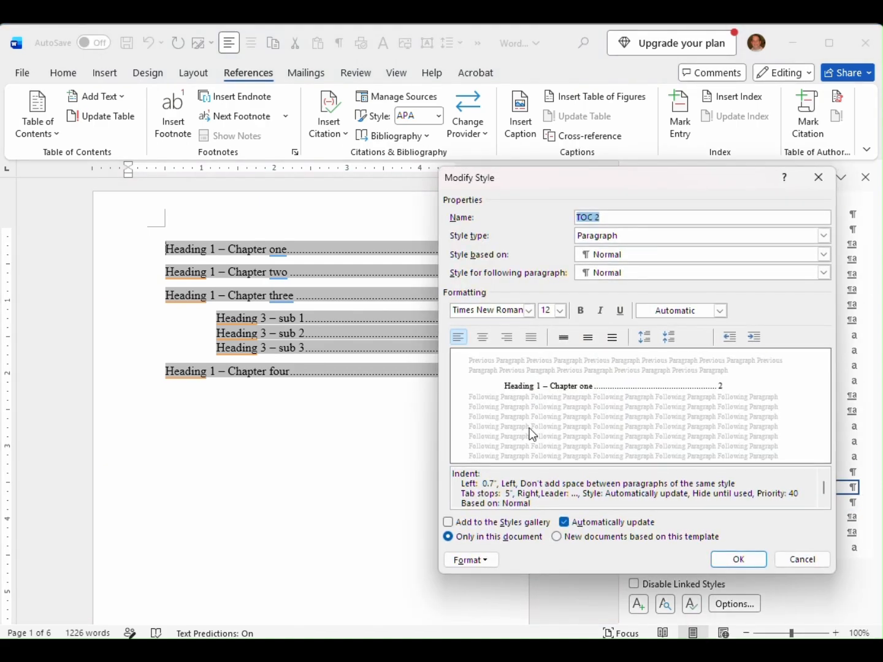
click(484, 560)
click(489, 593)
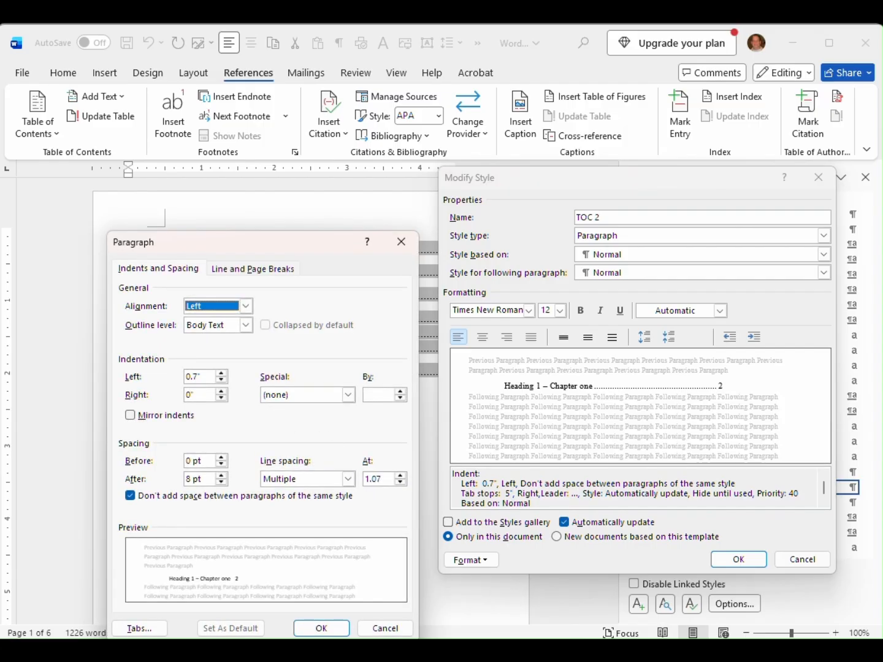
mouse_move(177, 355)
mouse_down()
mouse_move(168, 373)
mouse_move(229, 384)
mouse_move(170, 361)
mouse_up()
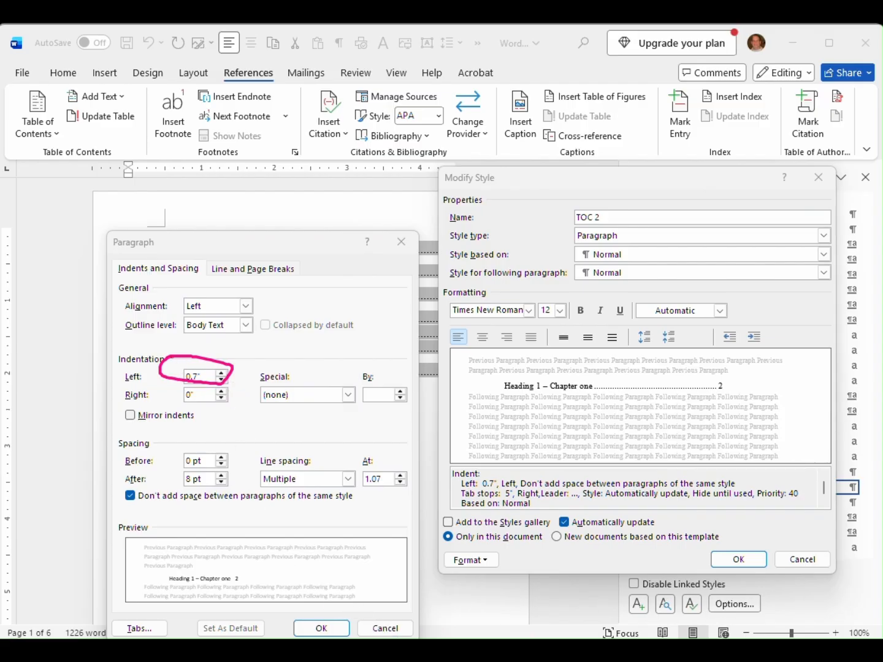
click(380, 628)
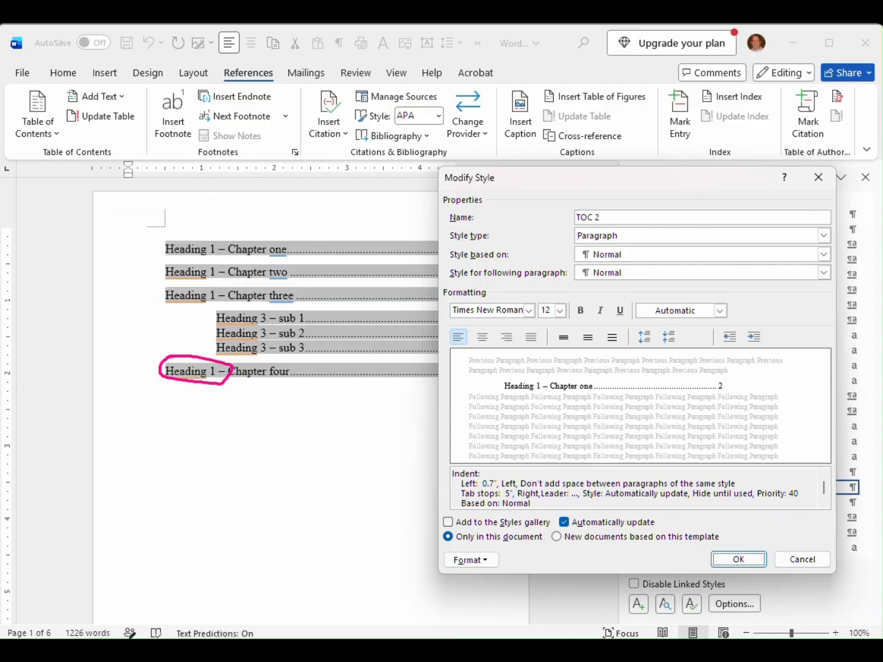
key(Escape)
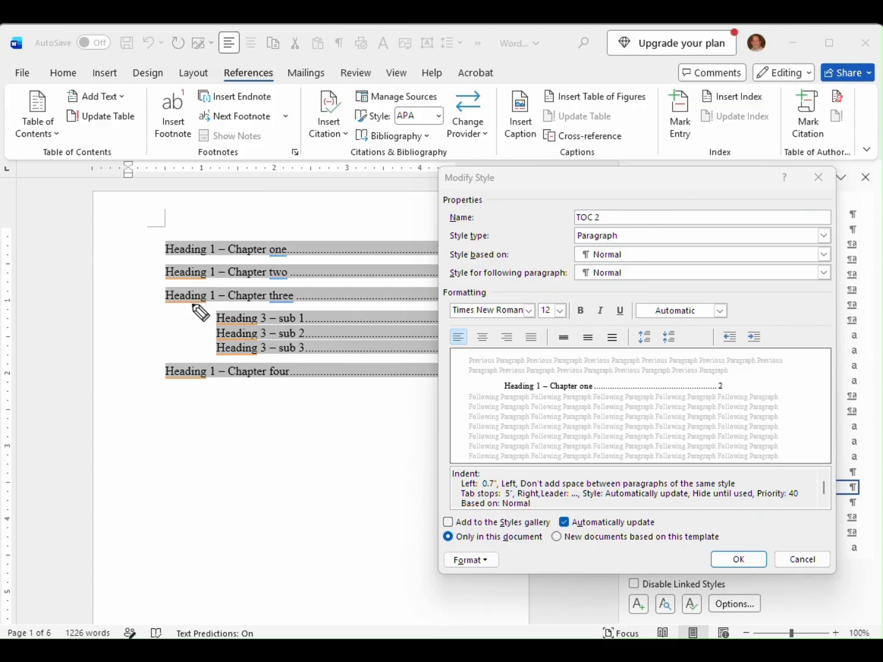
mouse_move(206, 310)
mouse_down()
mouse_move(196, 334)
mouse_move(209, 353)
mouse_up()
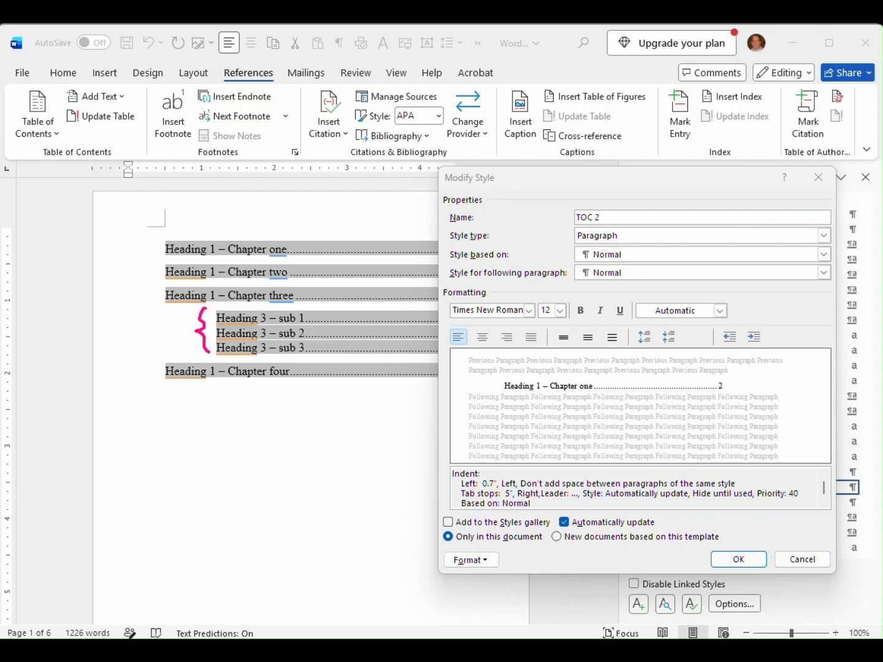
click(791, 565)
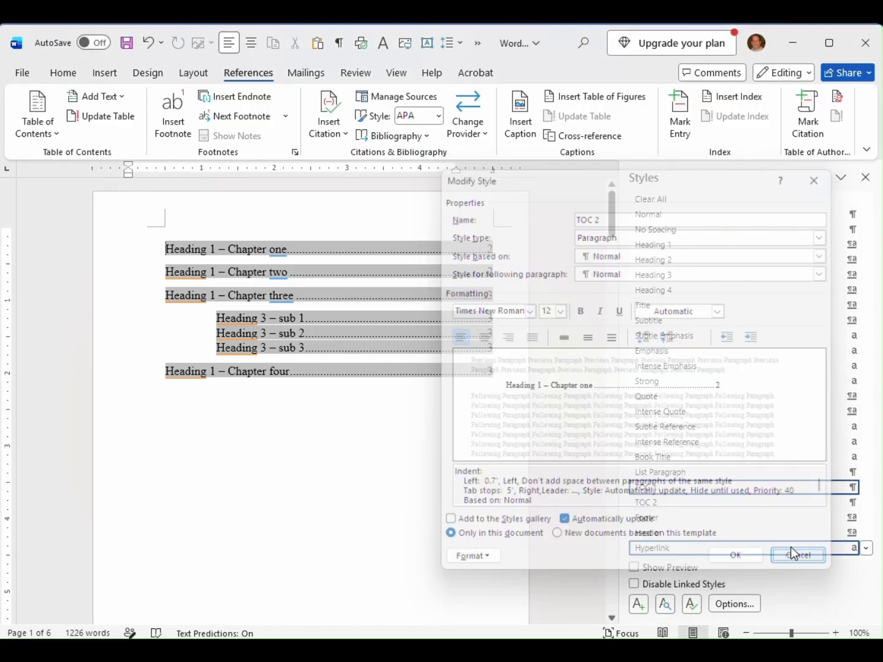
Move the cursor out of the table of contents into a Heading 1 chapter title, and close the Styles pane
scroll(388, 577, down, 10)
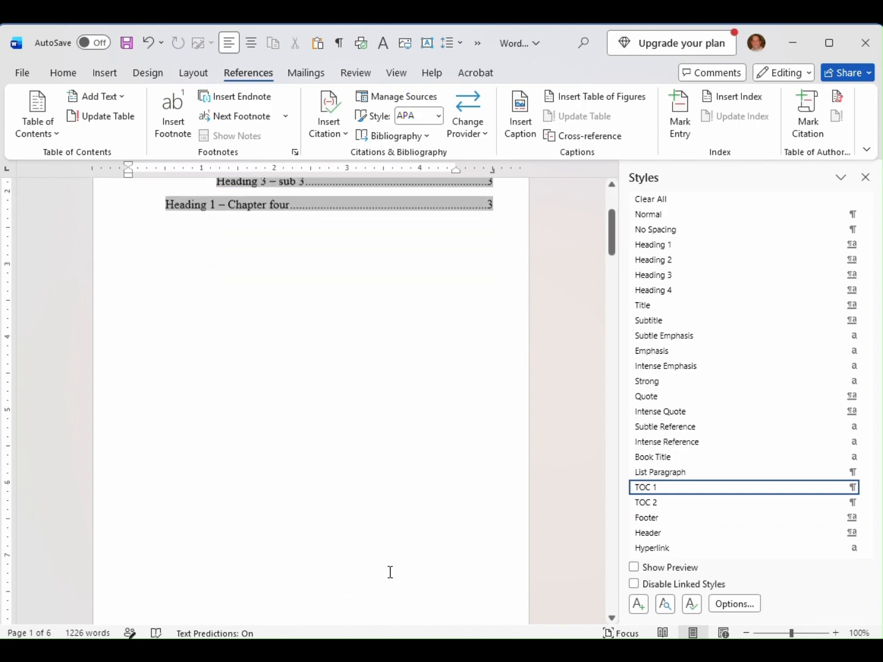
scroll(378, 591, down, 1)
click(334, 554)
scroll(402, 485, up, 6)
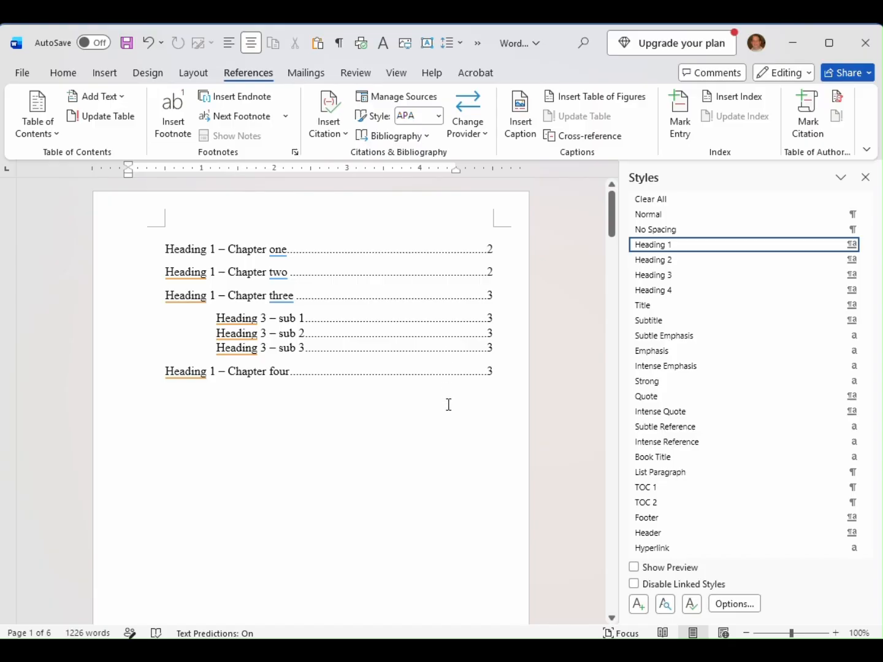
click(865, 177)
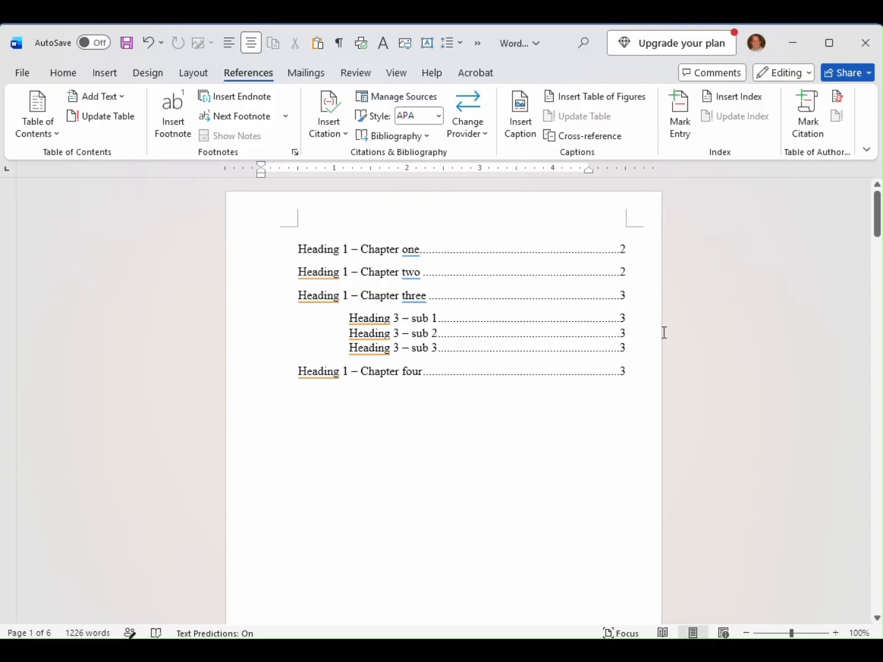
Compare the page numbers listed in the table of contents with the pages that hold the chapter headings
scroll(665, 333, down, 3)
scroll(665, 333, up, 3)
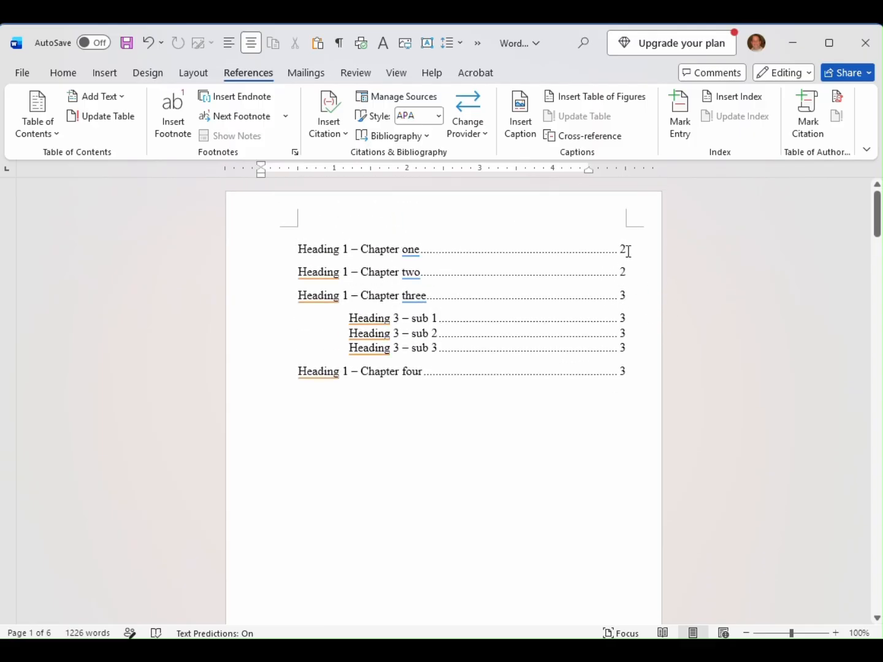
scroll(623, 283, down, 18)
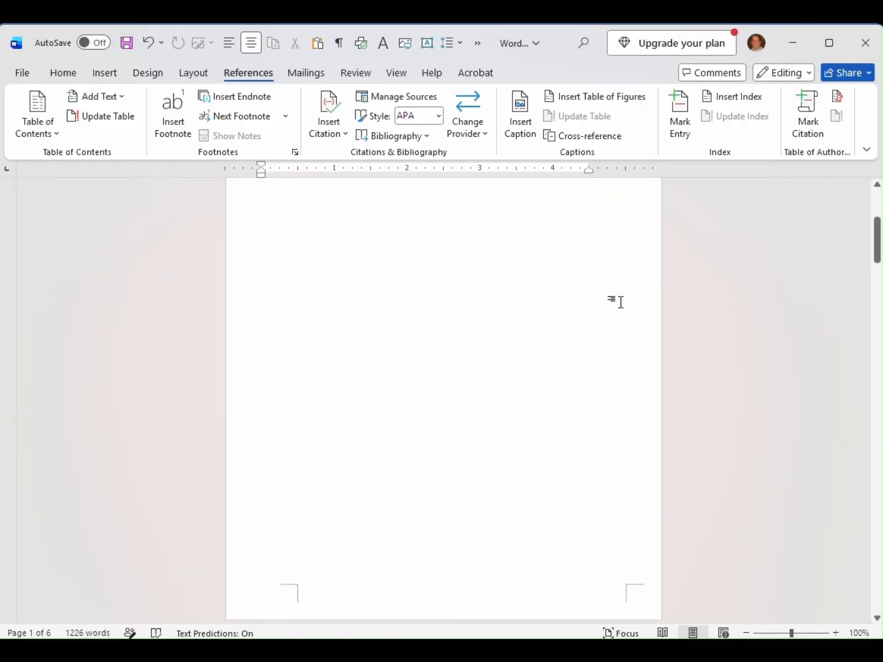
scroll(619, 311, down, 9)
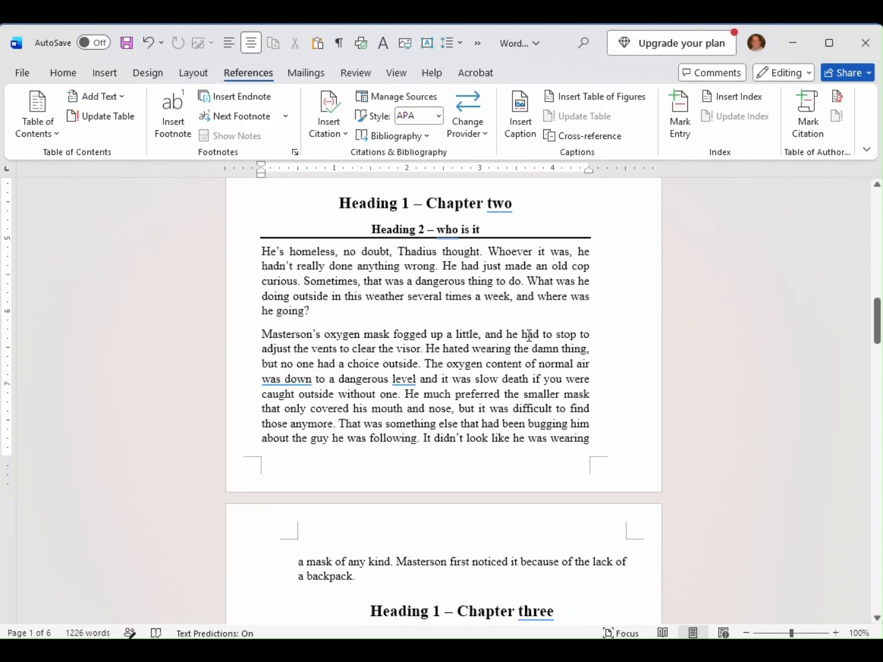
scroll(528, 293, down, 1)
scroll(528, 293, up, 12)
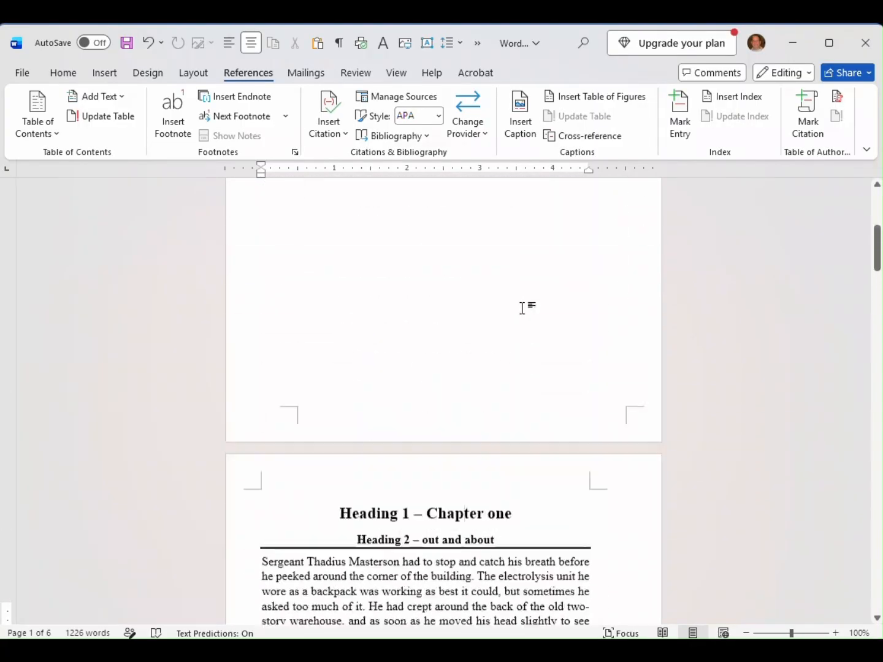
scroll(520, 311, down, 2)
scroll(521, 312, down, 4)
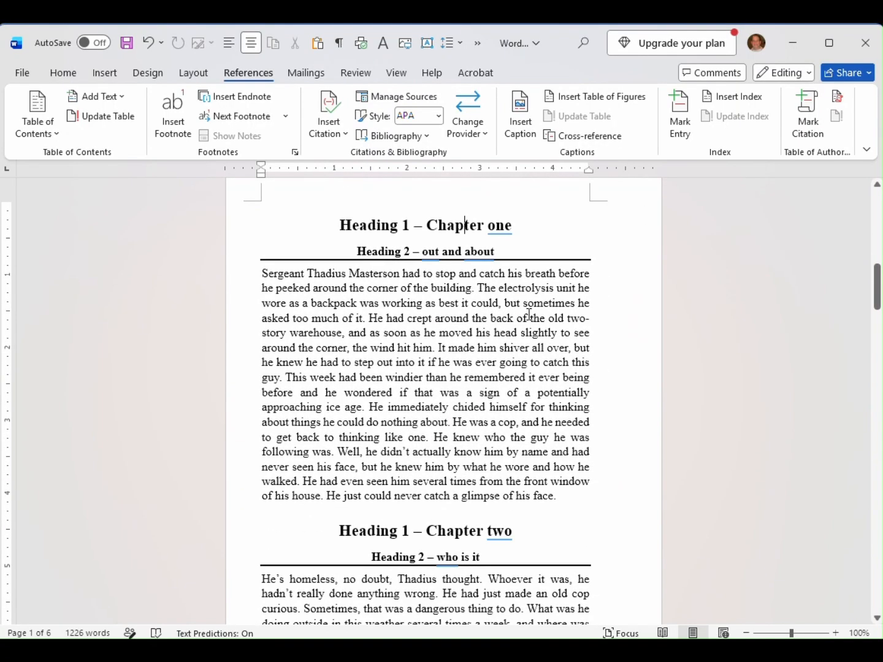
scroll(532, 315, up, 6)
scroll(528, 318, up, 4)
scroll(510, 353, down, 10)
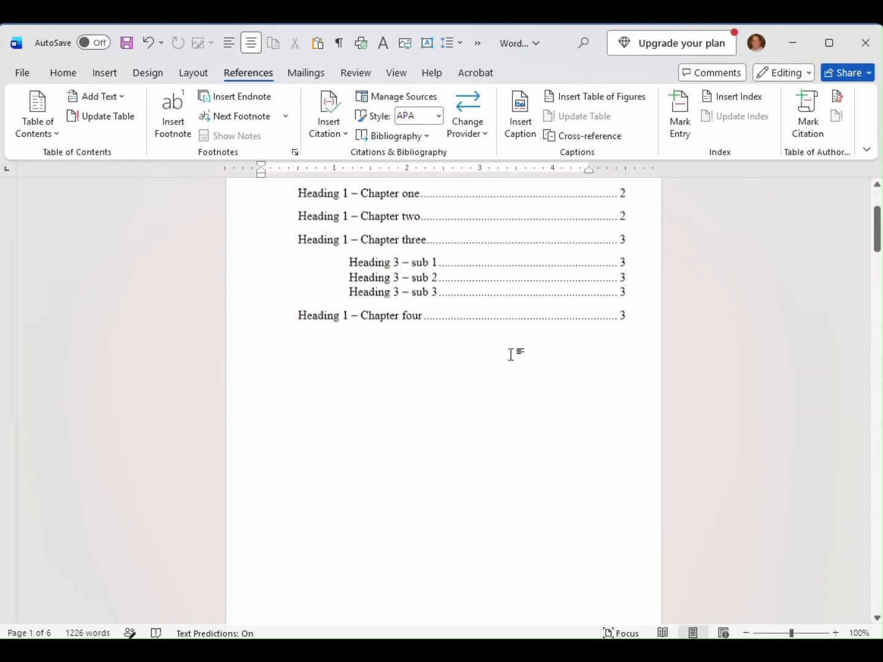
Insert a page break directly before the "Heading 1 – Chapter one" title and return to the table of contents
click(330, 225)
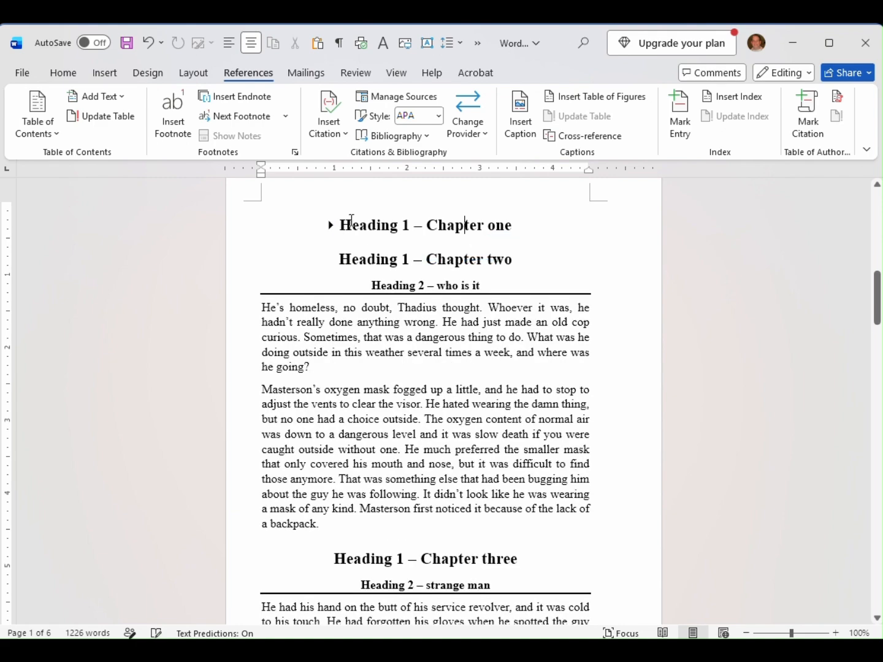
click(333, 227)
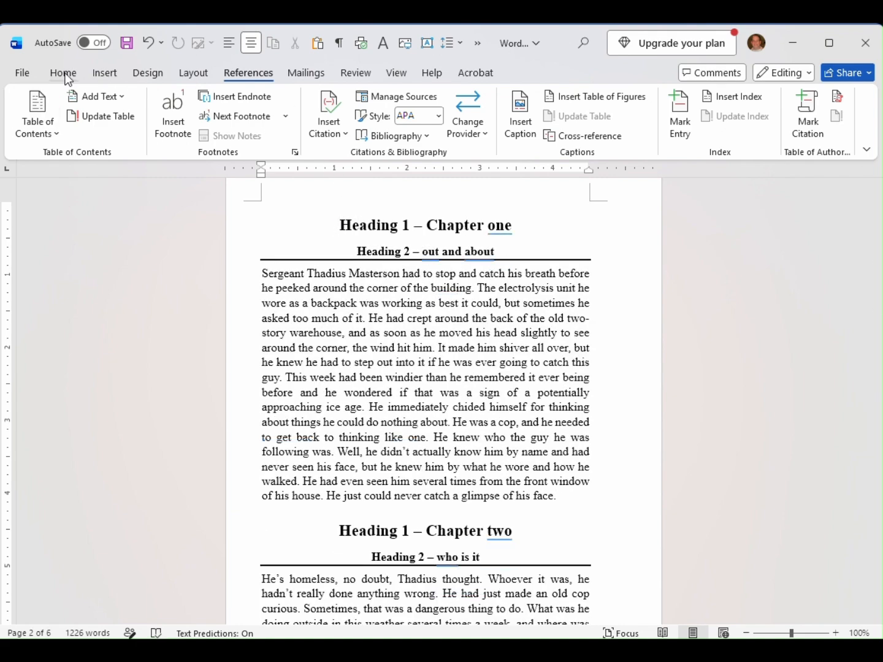
click(102, 74)
click(28, 114)
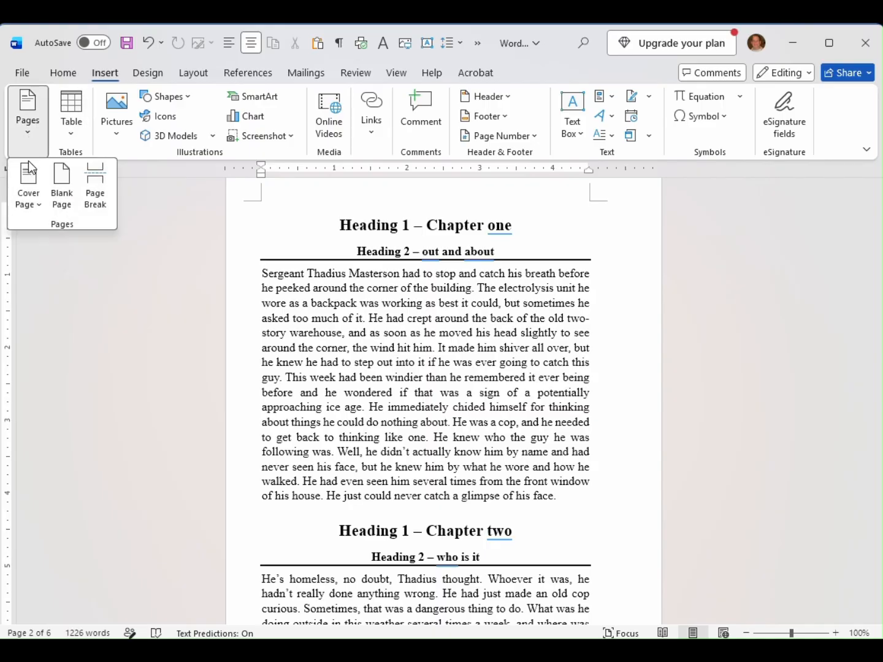
click(92, 200)
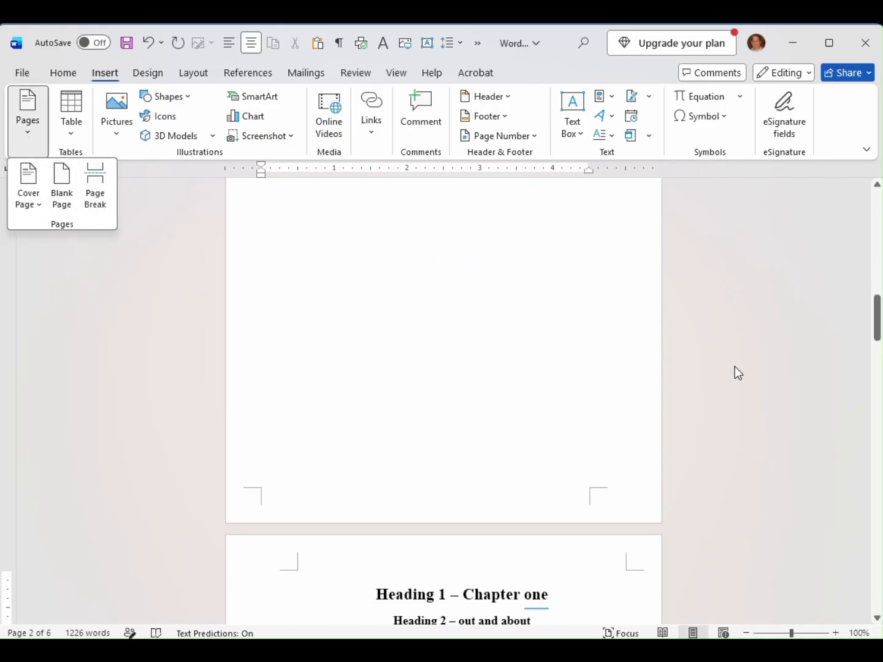
scroll(642, 399, down, 3)
scroll(487, 451, down, 1)
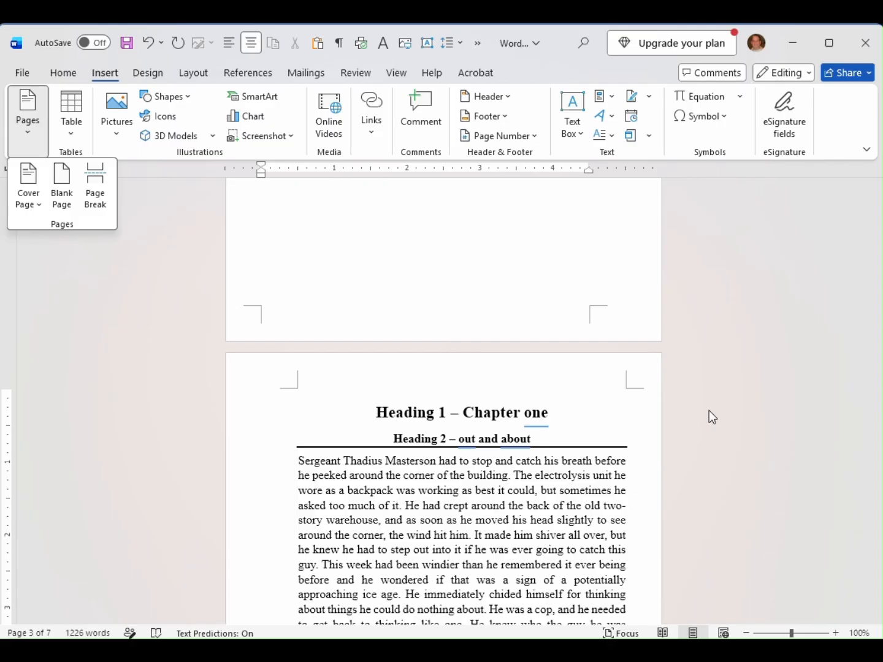
scroll(712, 408, up, 8)
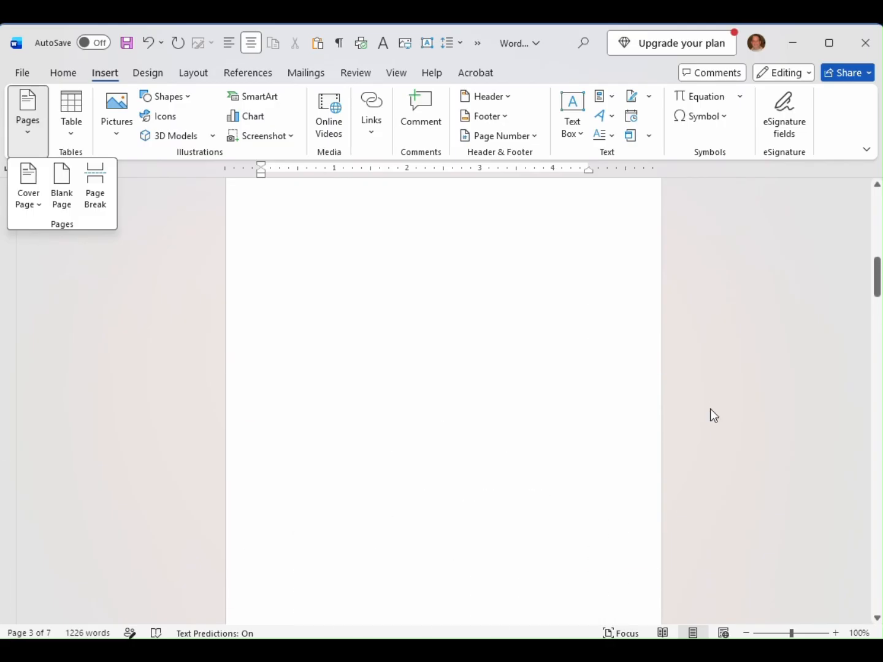
scroll(712, 409, up, 5)
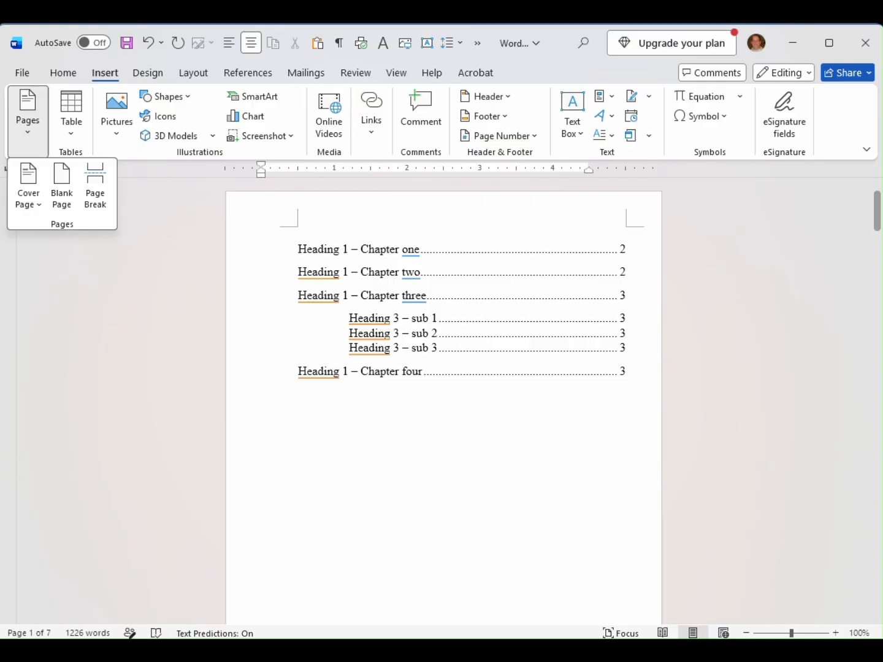
mouse_move(594, 236)
mouse_down()
mouse_move(661, 413)
mouse_move(595, 260)
mouse_up()
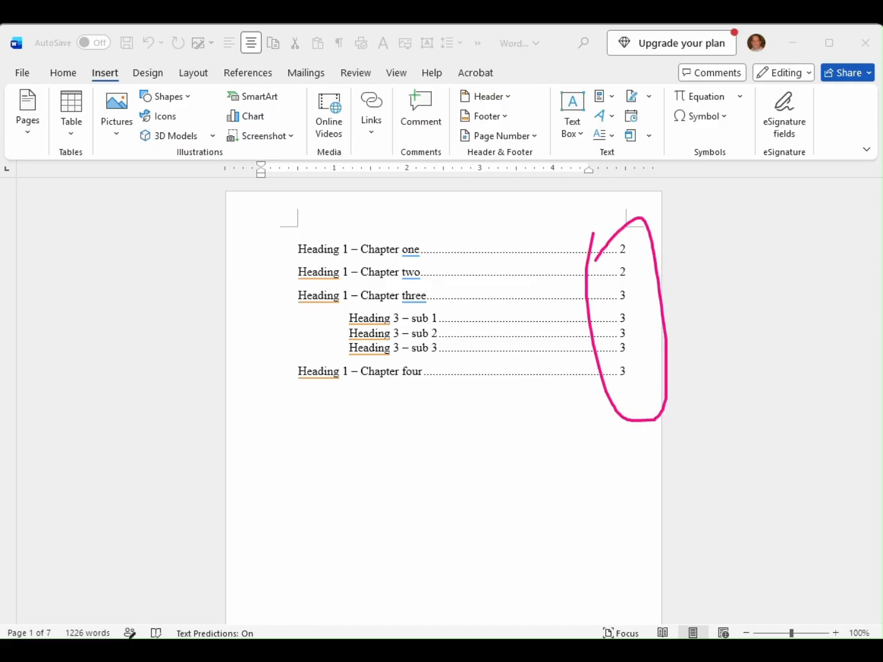
key(Escape)
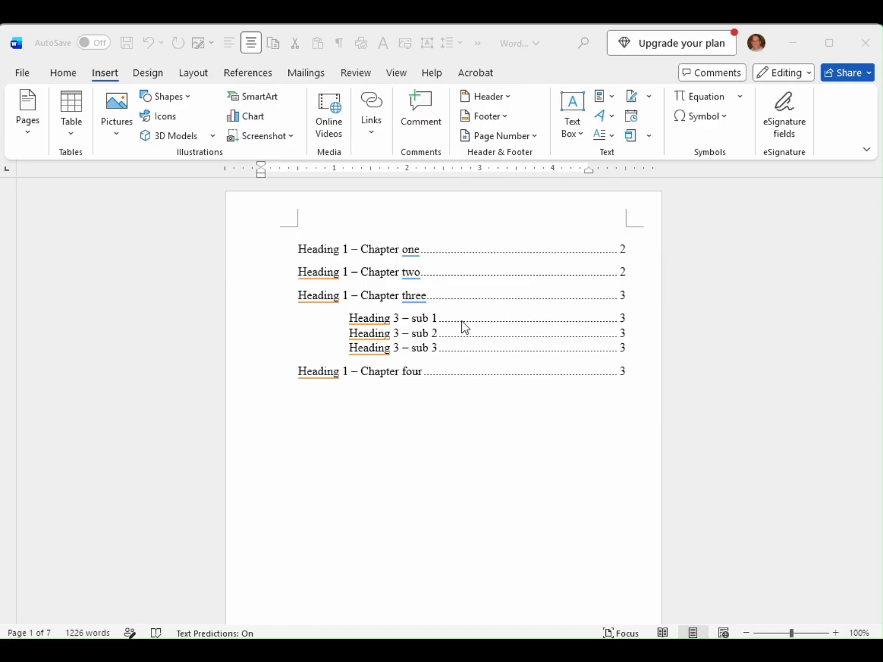
Update the table of contents using the option to update page numbers only
click(304, 255)
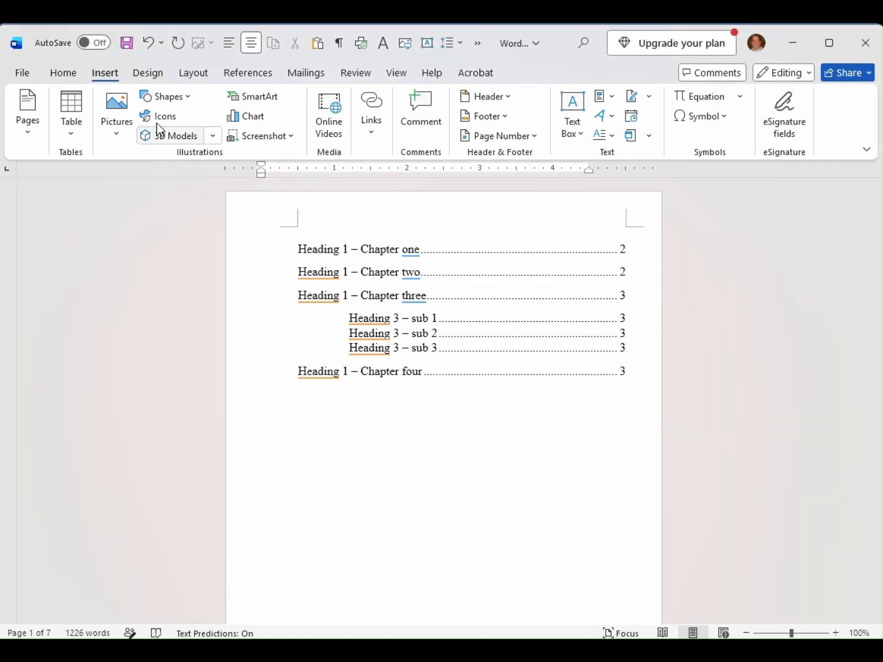
click(247, 74)
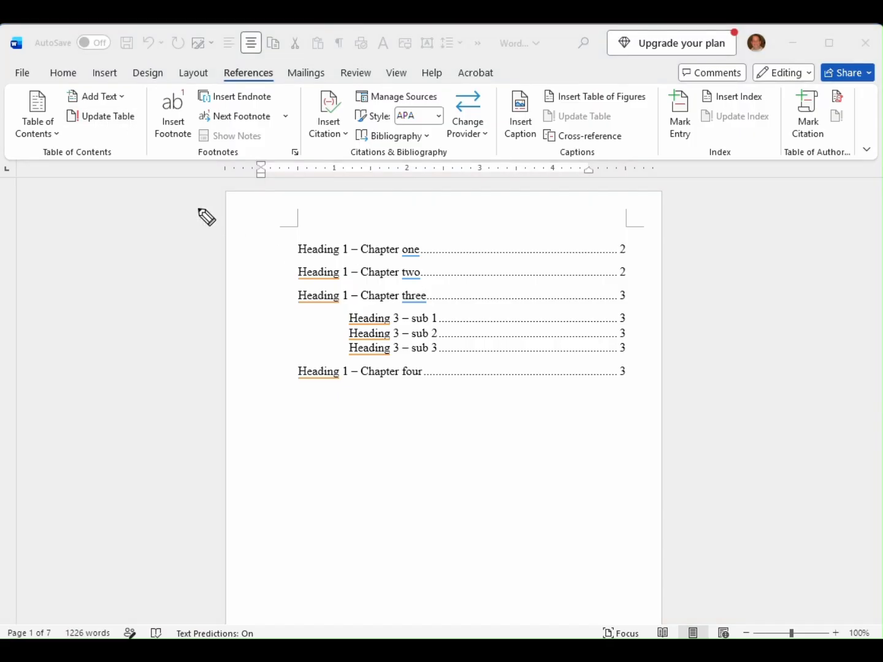
mouse_move(141, 129)
mouse_down()
mouse_move(115, 109)
mouse_move(74, 114)
mouse_move(129, 130)
mouse_up()
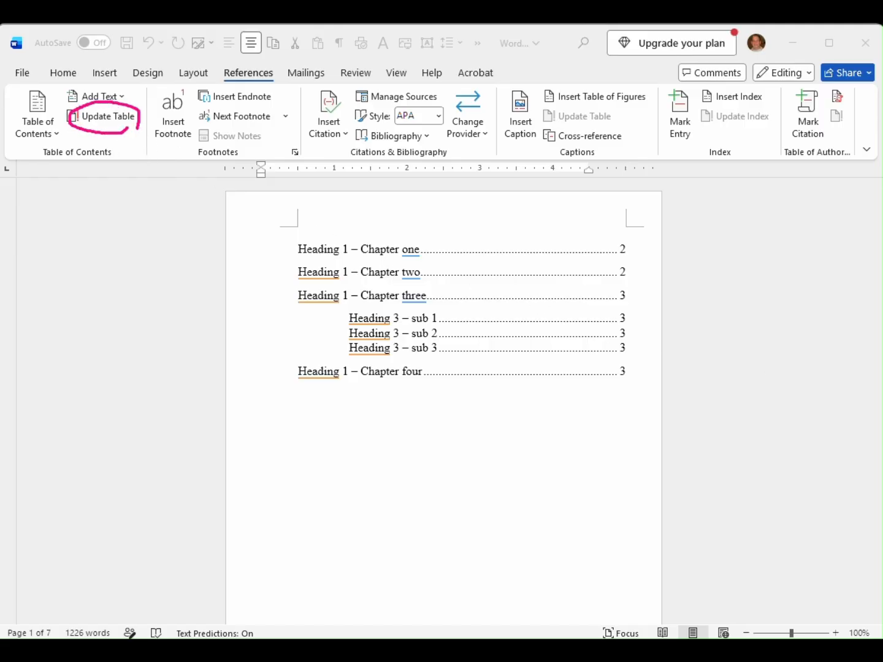
key(Escape)
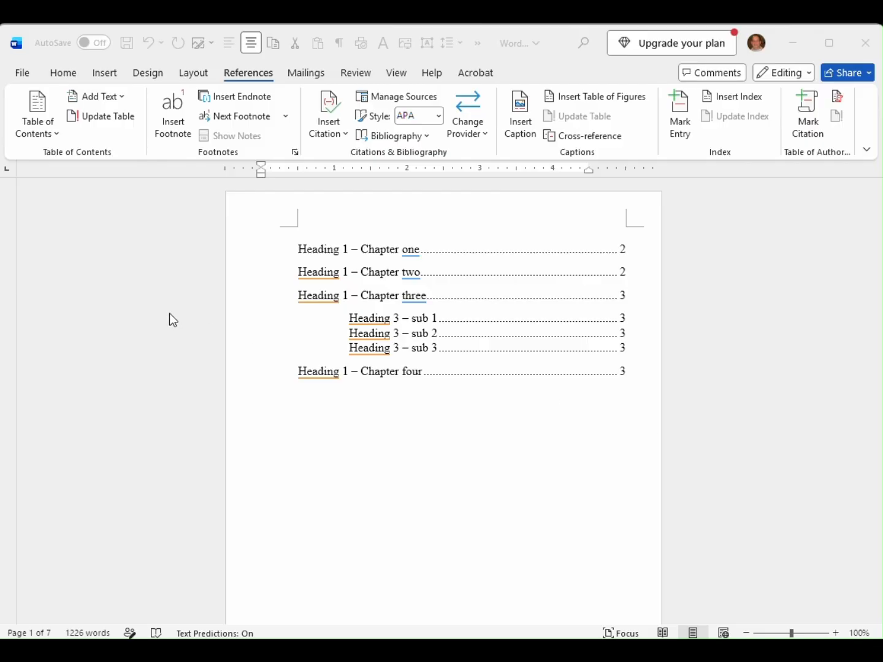
click(107, 119)
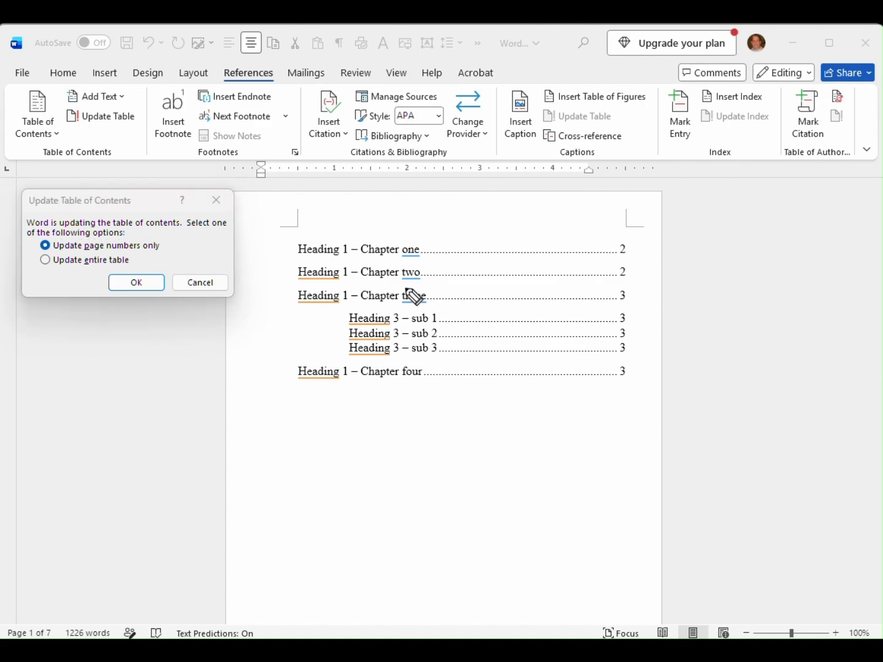
mouse_move(306, 256)
mouse_down()
mouse_move(410, 263)
mouse_move(371, 240)
mouse_move(297, 252)
mouse_move(325, 265)
mouse_up()
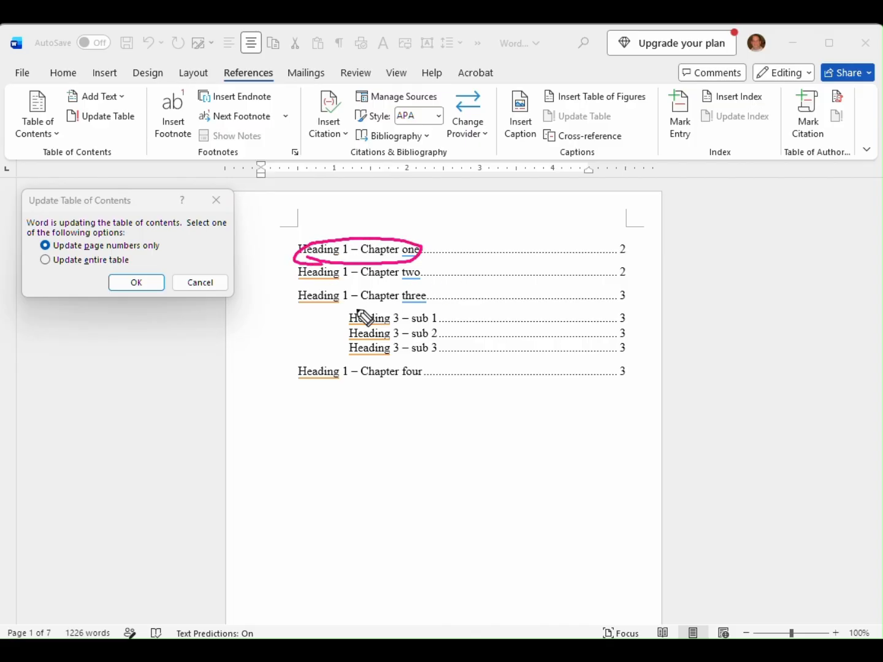
mouse_move(360, 314)
mouse_down()
mouse_move(382, 340)
mouse_move(378, 317)
mouse_up()
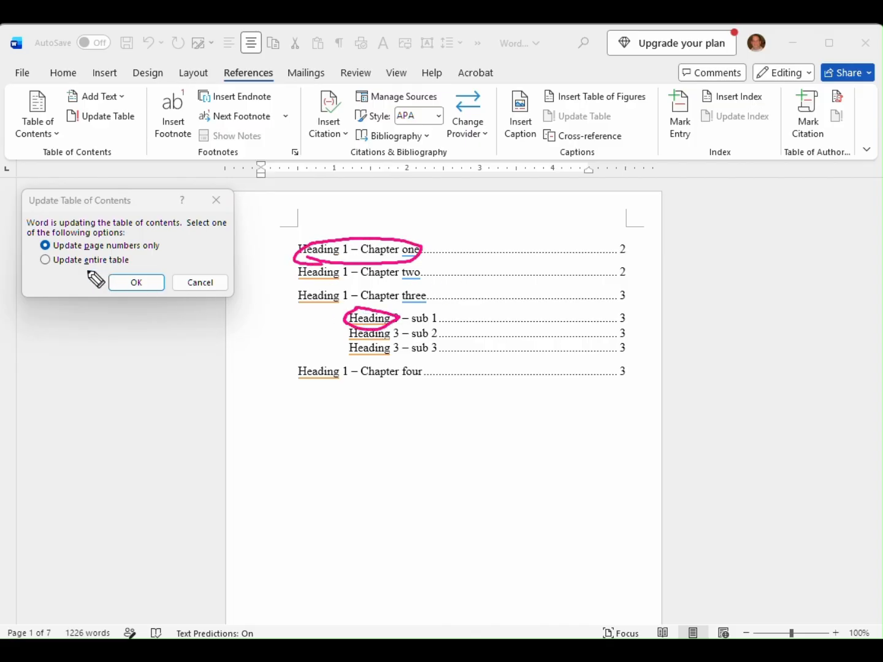
drag(60, 268, 101, 267)
key(Escape)
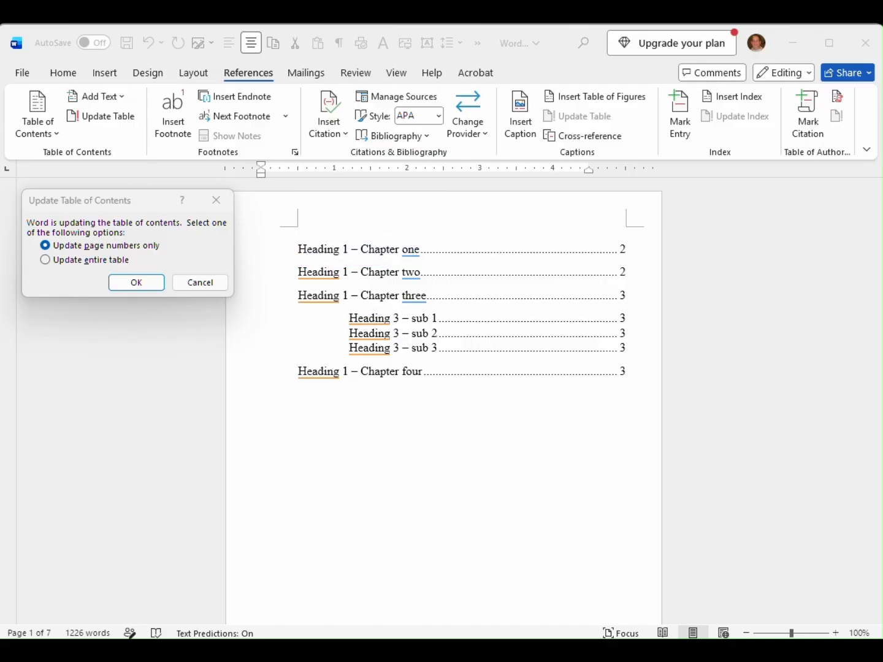
click(44, 245)
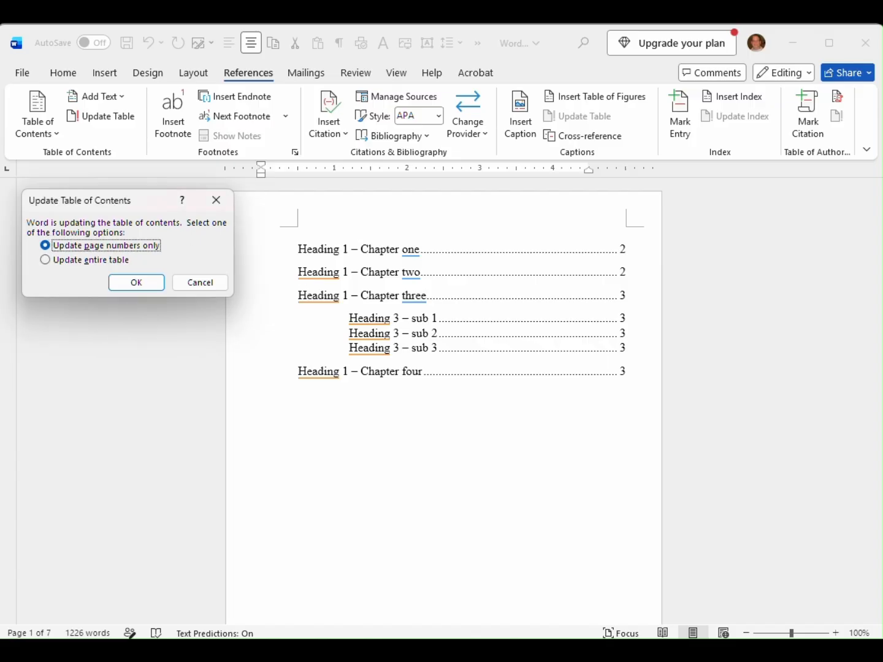
mouse_move(30, 233)
mouse_down()
mouse_move(80, 267)
mouse_move(170, 236)
mouse_move(44, 236)
mouse_up()
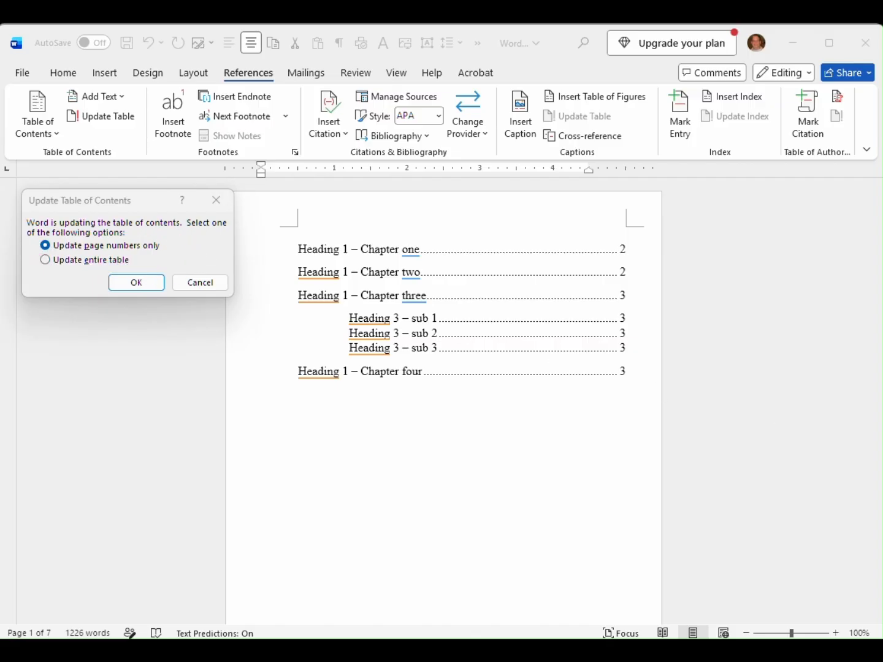
click(137, 355)
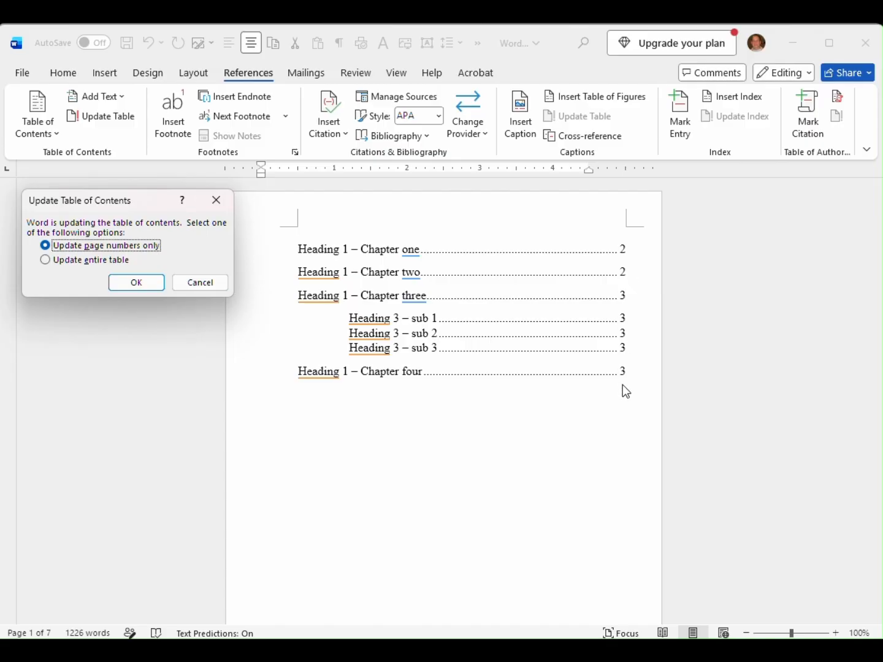
click(147, 285)
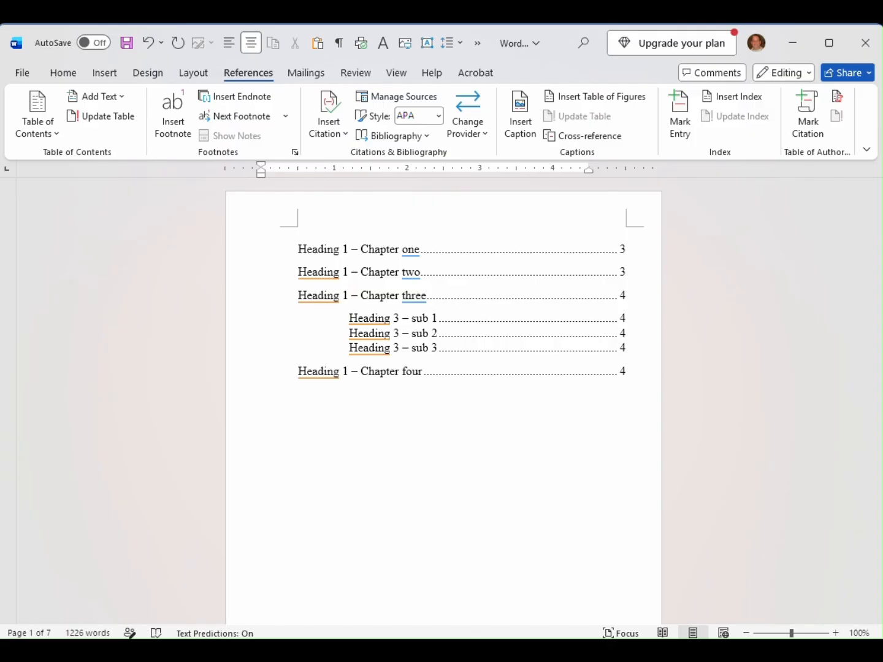
Check the updated table of contents page numbers against the page of the Chapter one heading
click(881, 368)
mouse_move(609, 239)
mouse_down()
mouse_move(608, 270)
mouse_move(639, 262)
mouse_up()
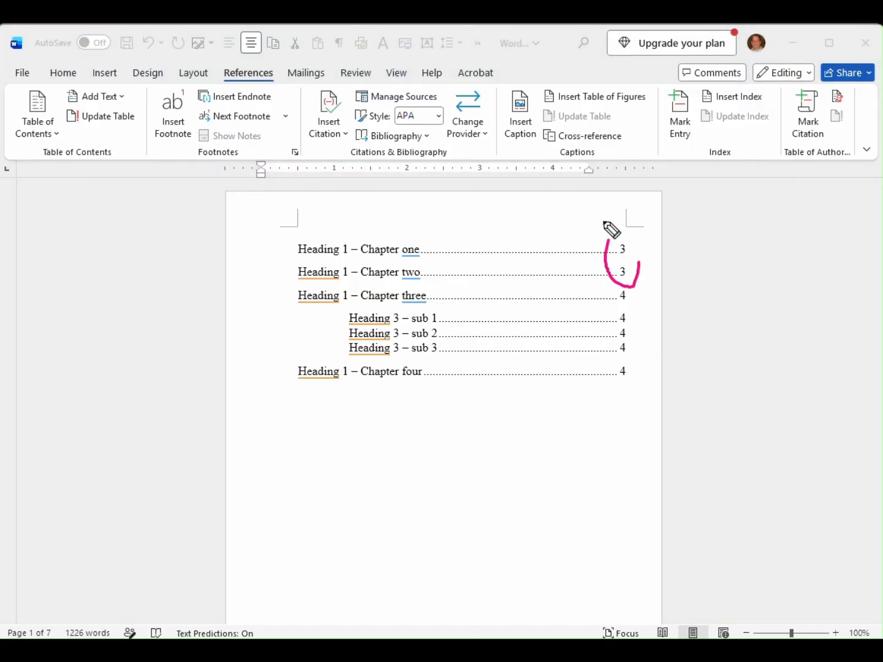
mouse_move(604, 310)
mouse_down()
mouse_move(644, 375)
mouse_move(637, 291)
mouse_up()
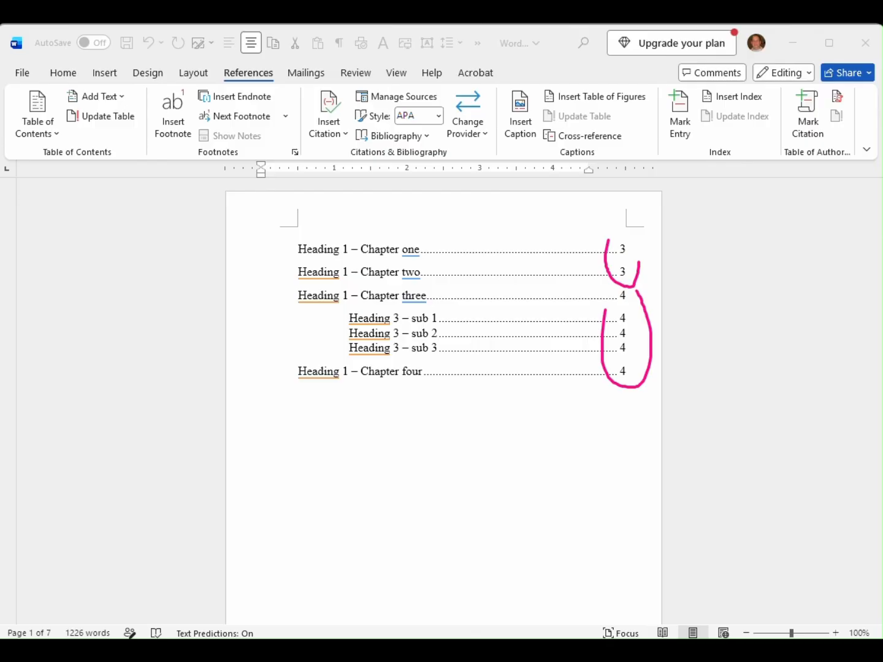
key(Escape)
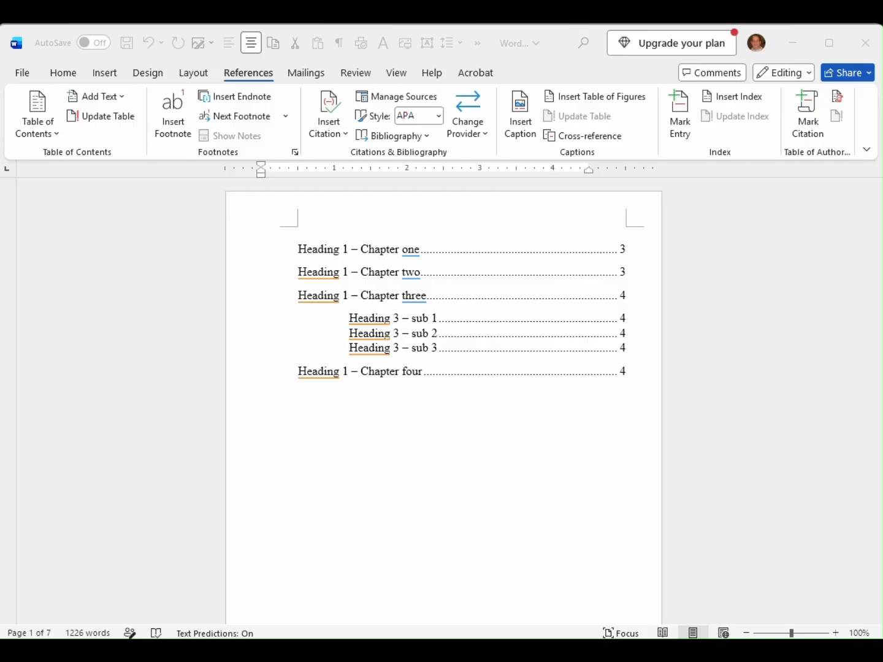
scroll(571, 450, down, 10)
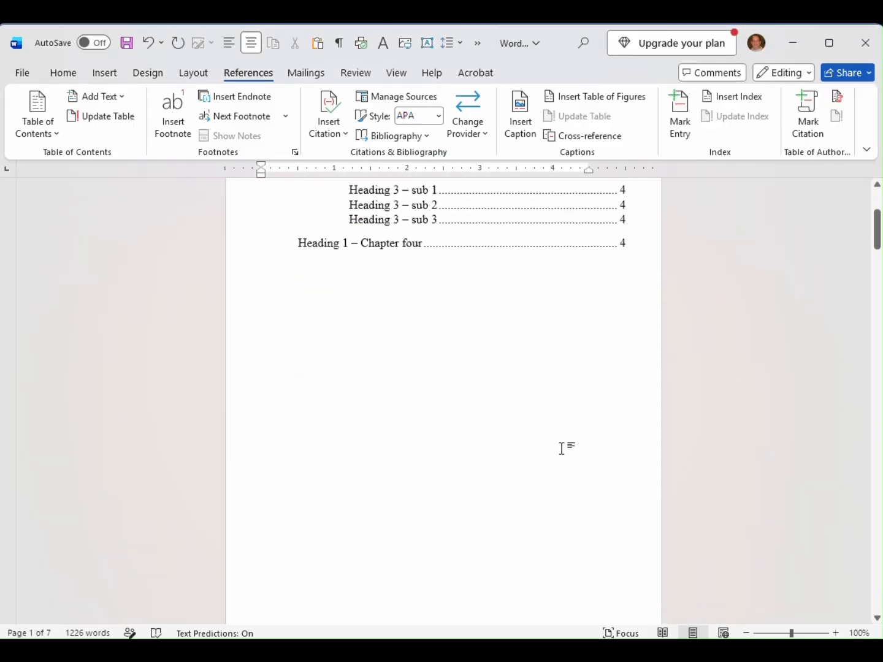
scroll(501, 466, down, 3)
click(376, 418)
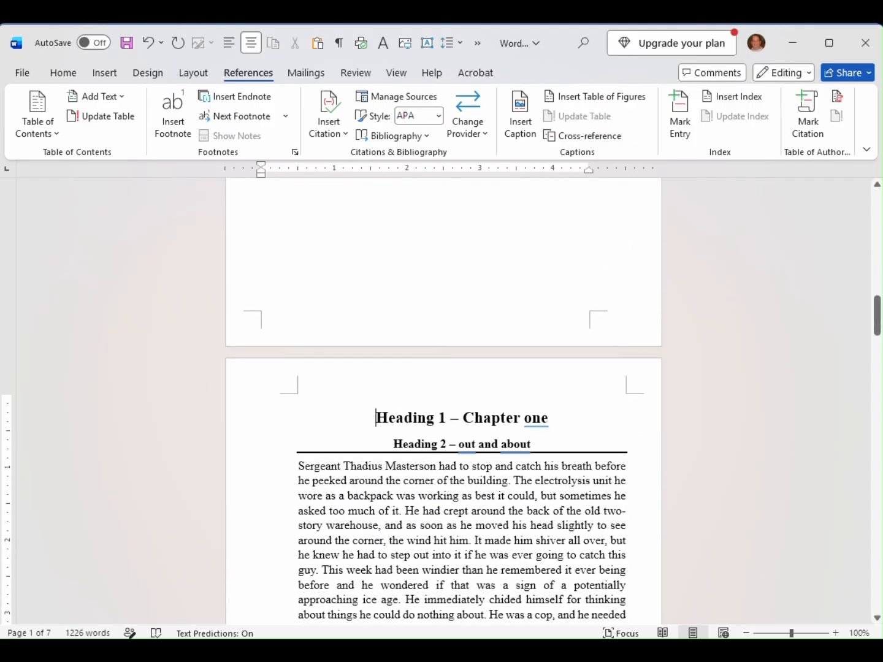
mouse_move(336, 415)
mouse_down()
mouse_move(552, 416)
mouse_move(373, 407)
mouse_up()
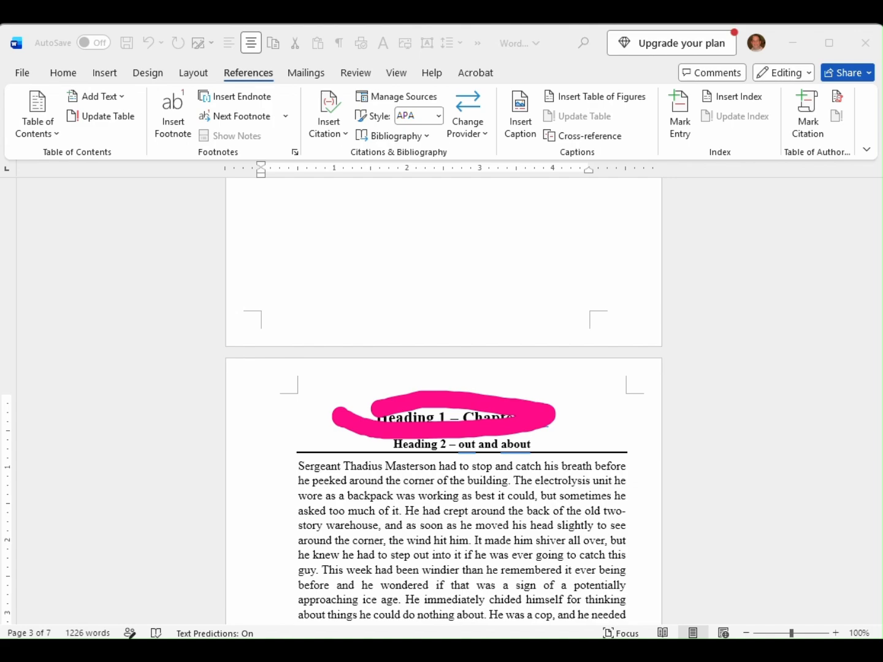
mouse_move(360, 405)
mouse_down()
mouse_move(498, 435)
mouse_move(469, 398)
mouse_move(362, 416)
mouse_up()
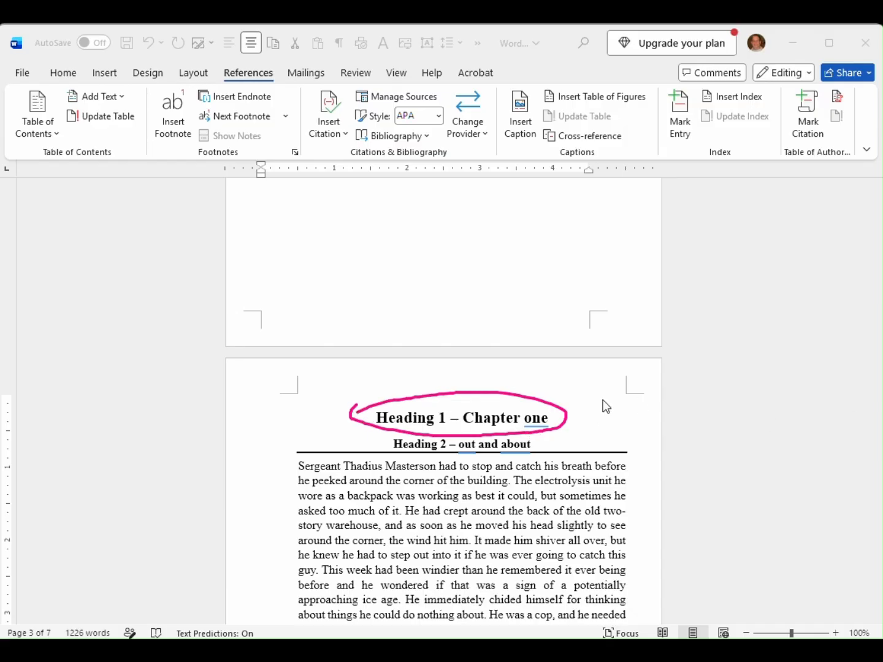
scroll(561, 403, up, 8)
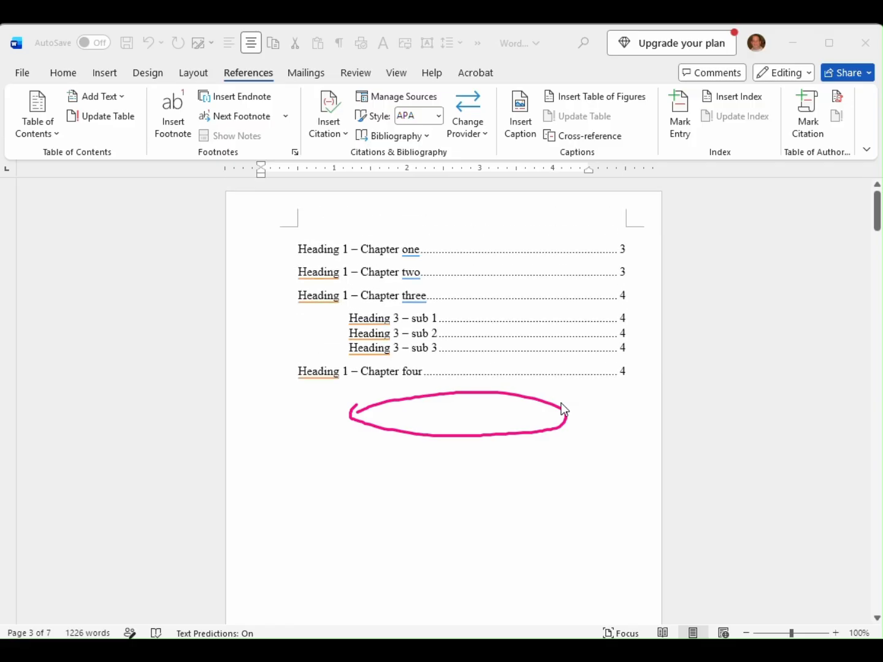
click(765, 578)
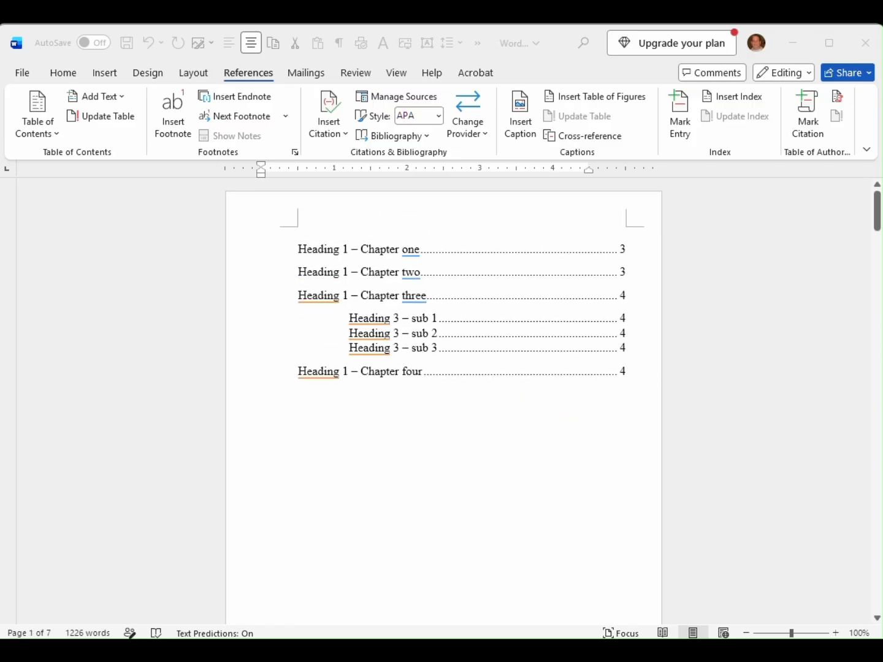